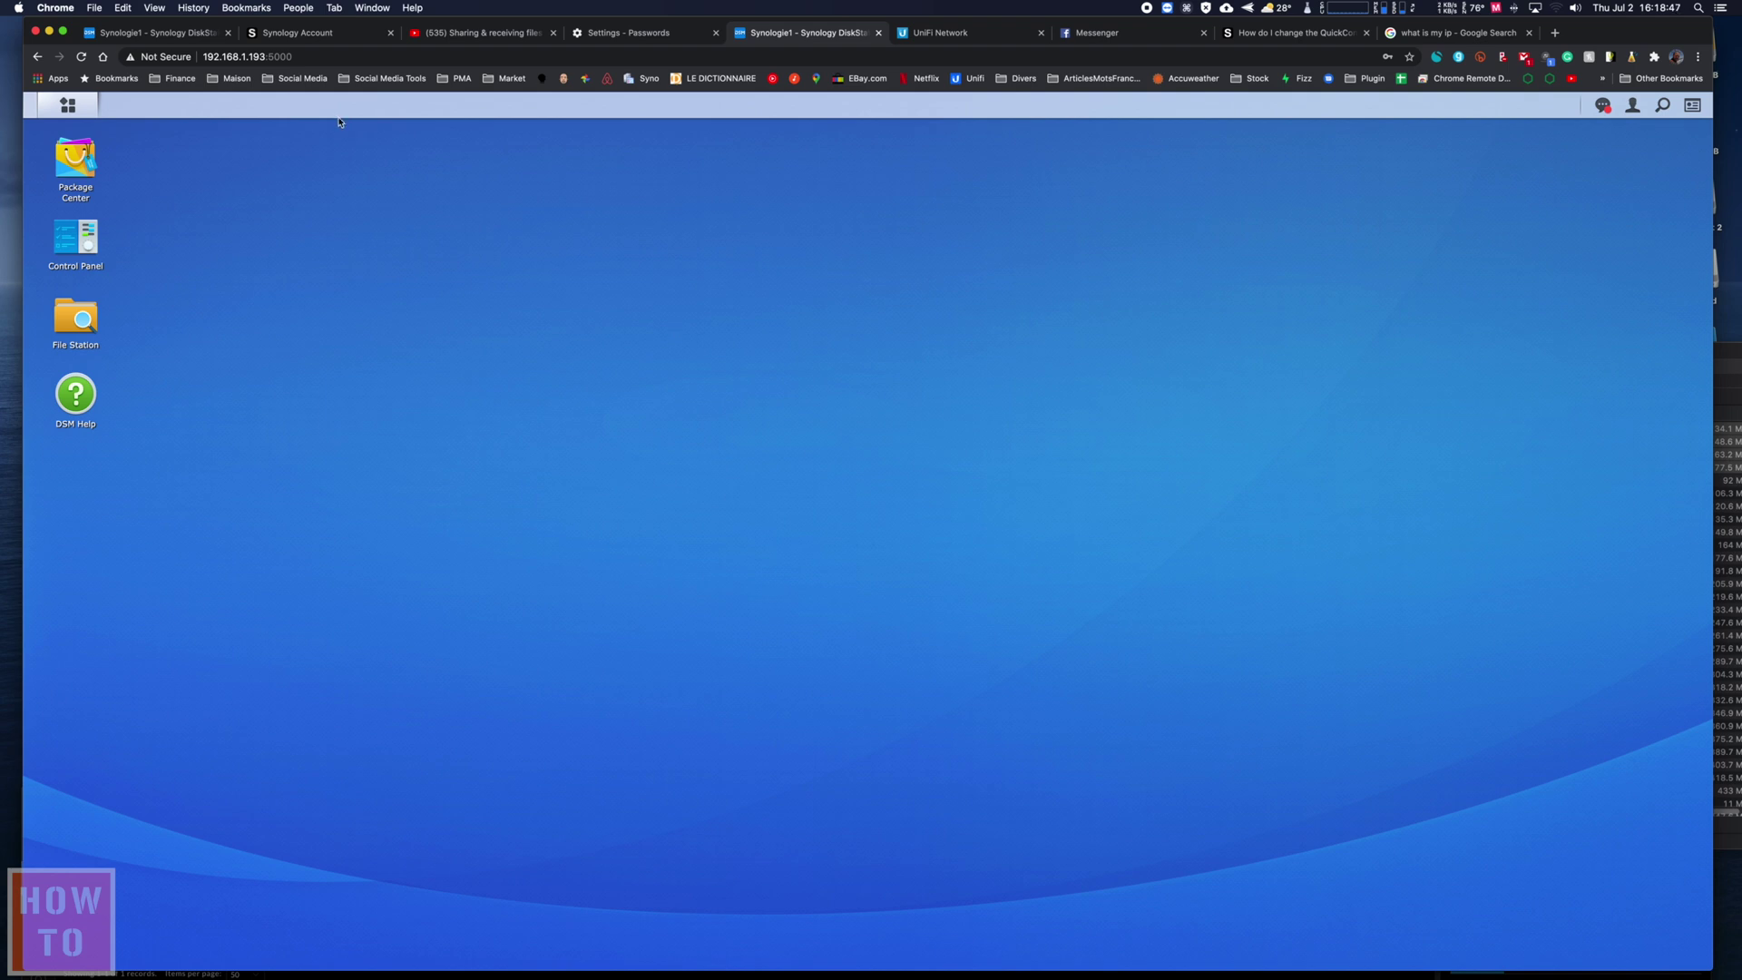
- Remove the :5000 port from the server address and launch Control Panel from the DSM desktop
click(306, 58)
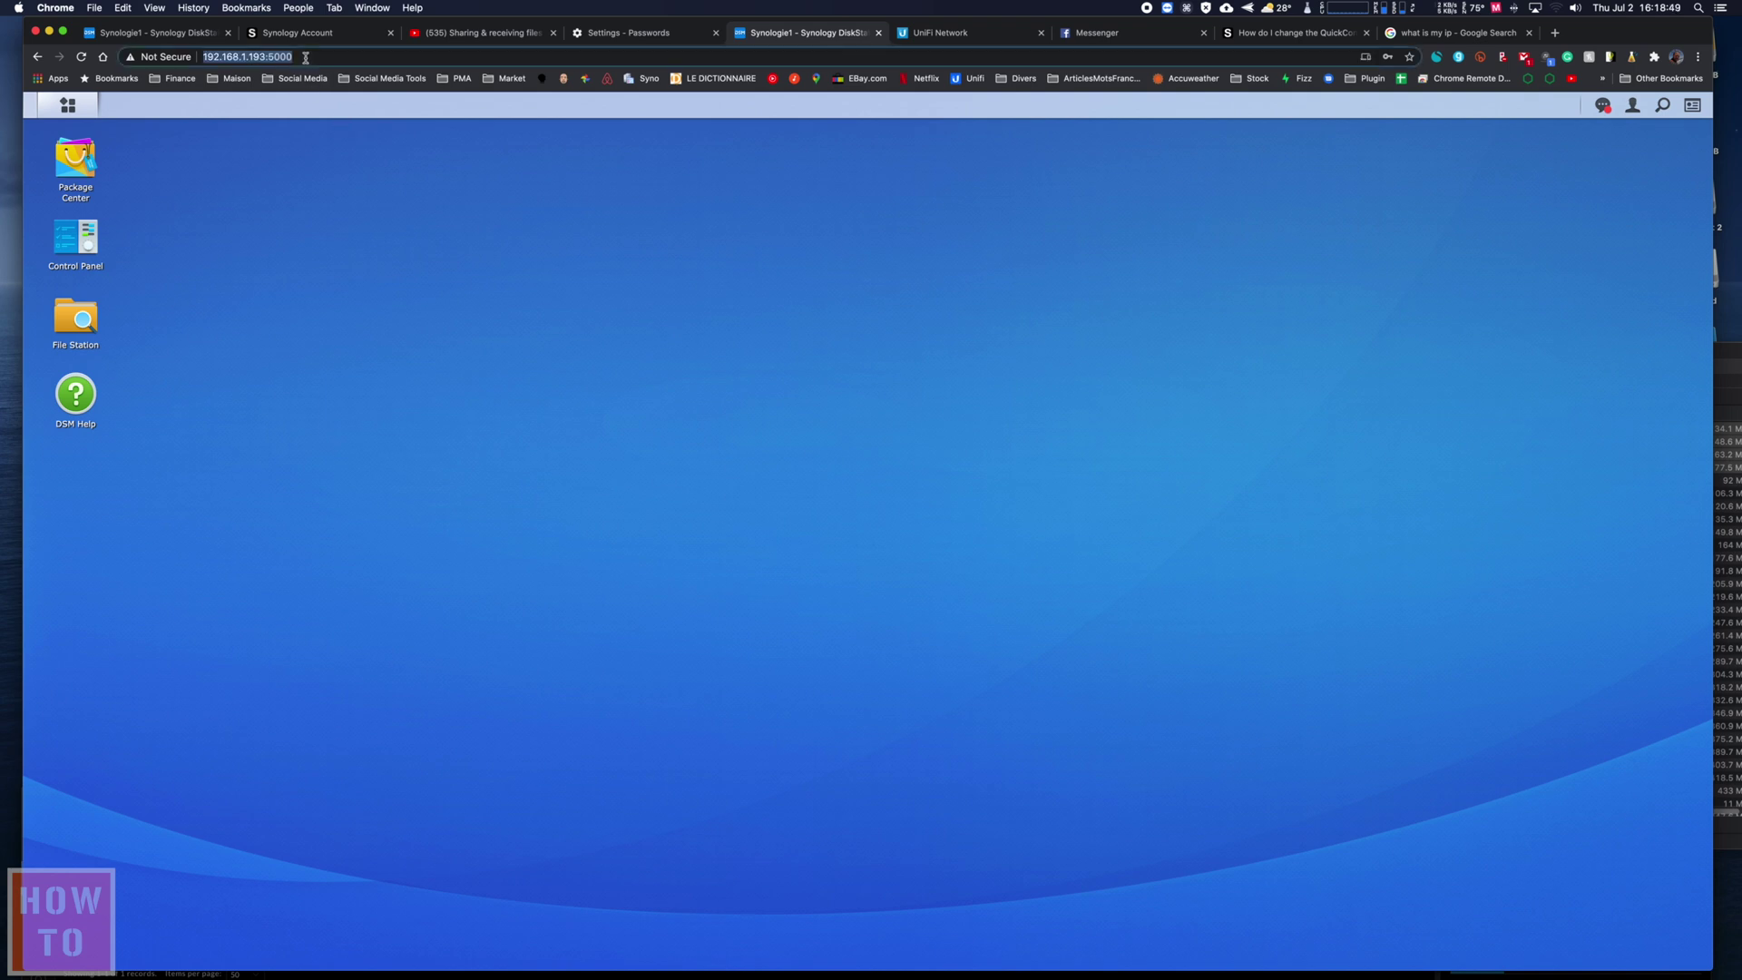
click(305, 58)
drag(305, 57, 265, 57)
key(BackSpace)
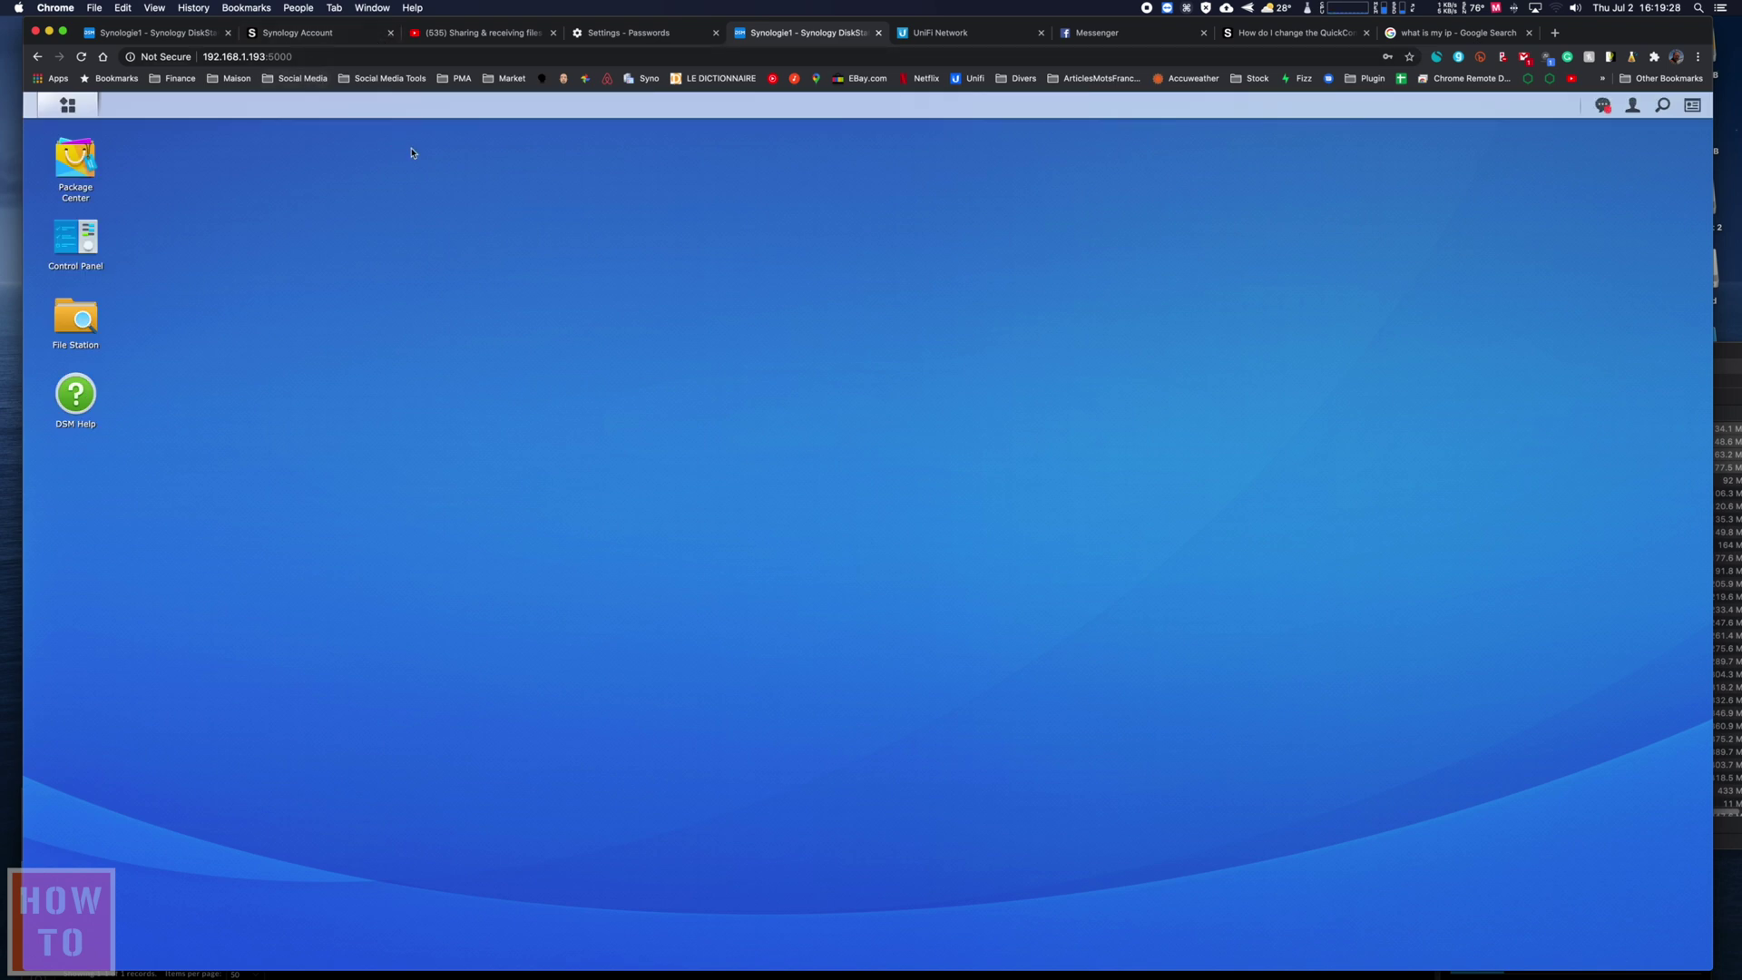
click(80, 241)
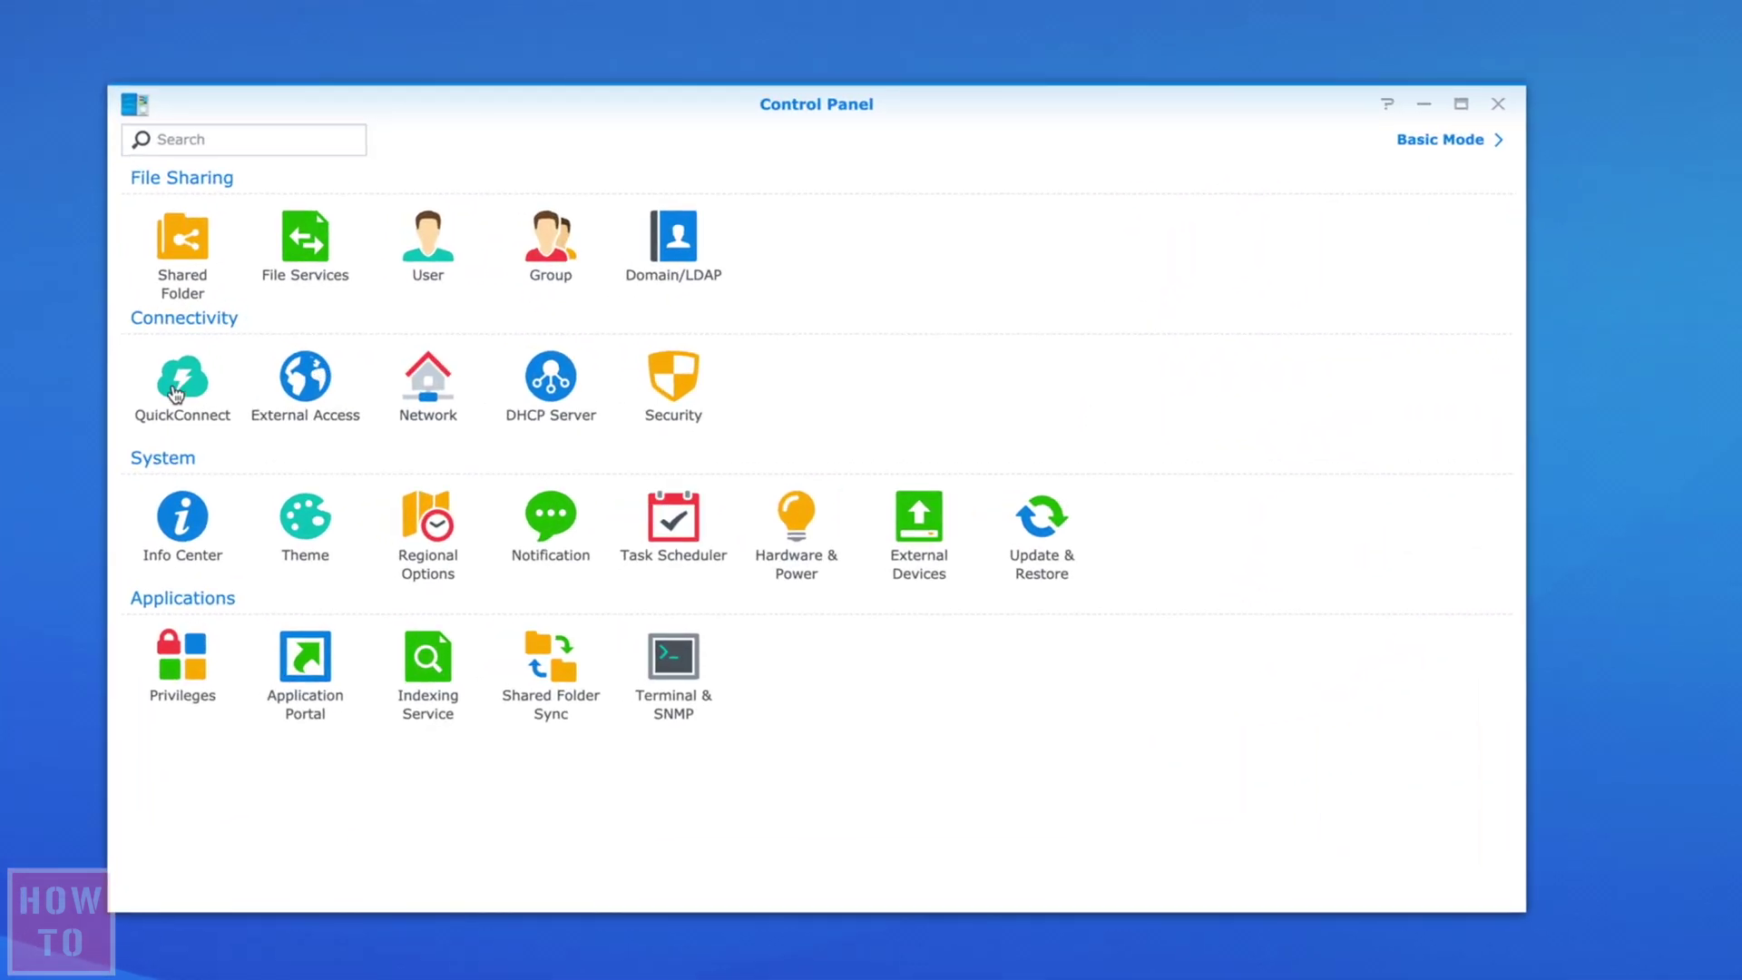
- Review the QuickConnect settings, close Control Panel, and launch File Station
click(175, 395)
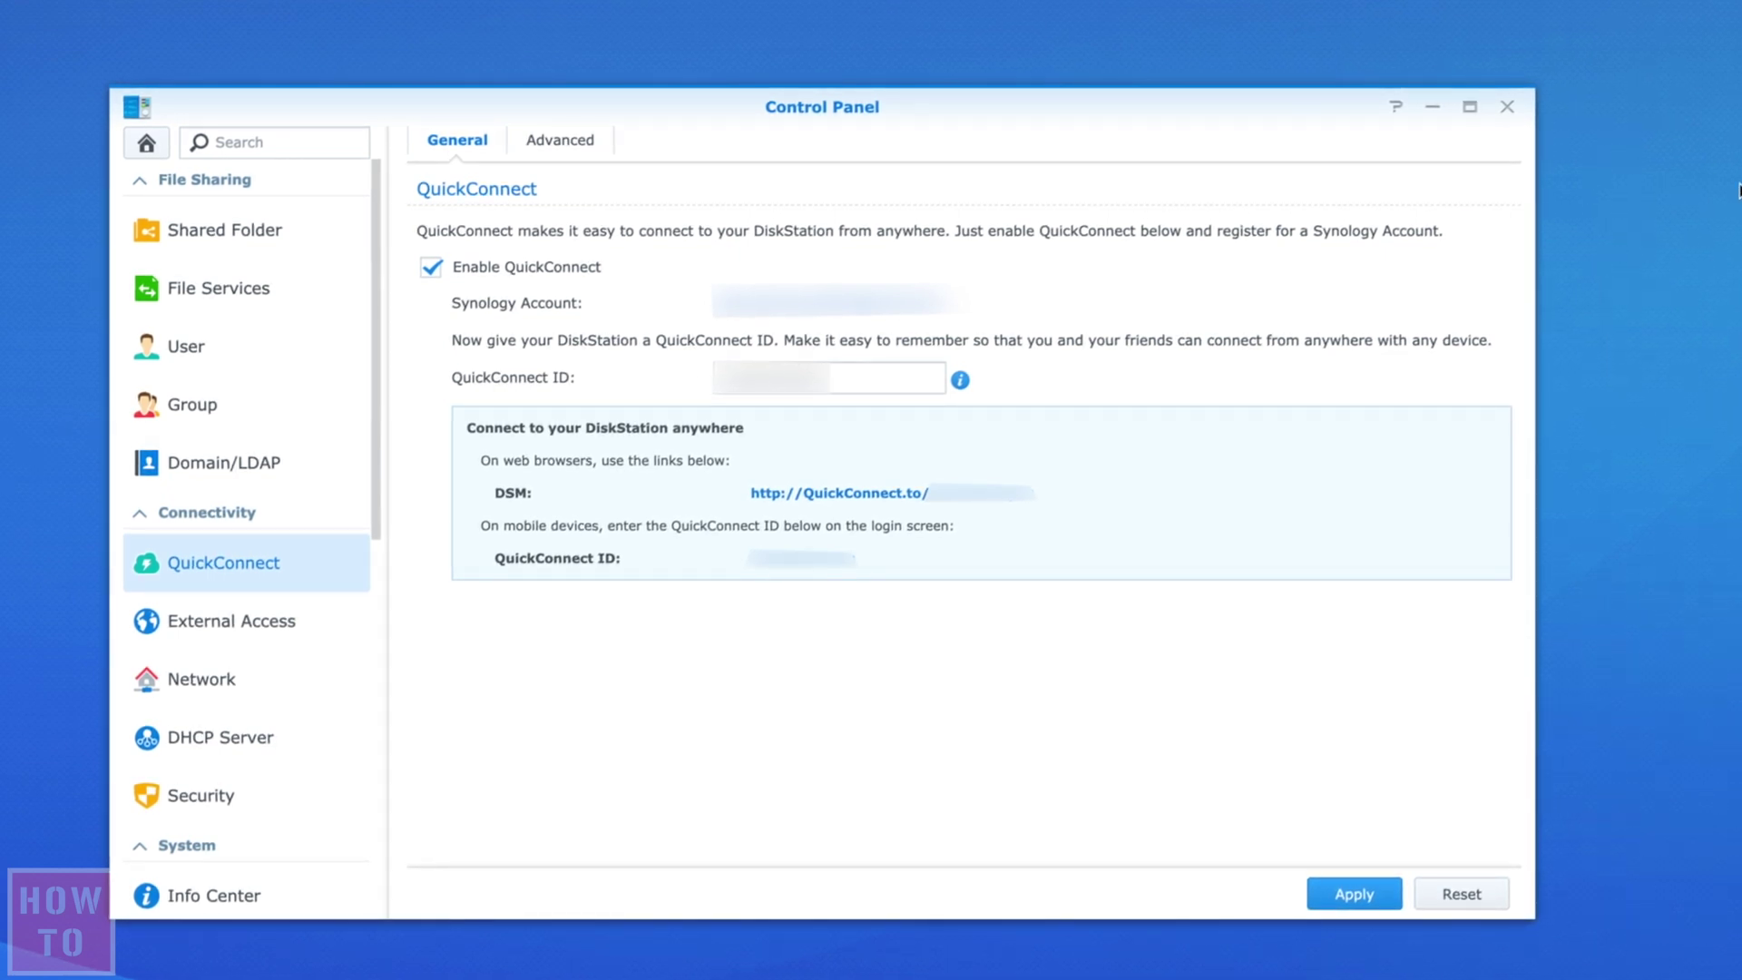
click(1505, 110)
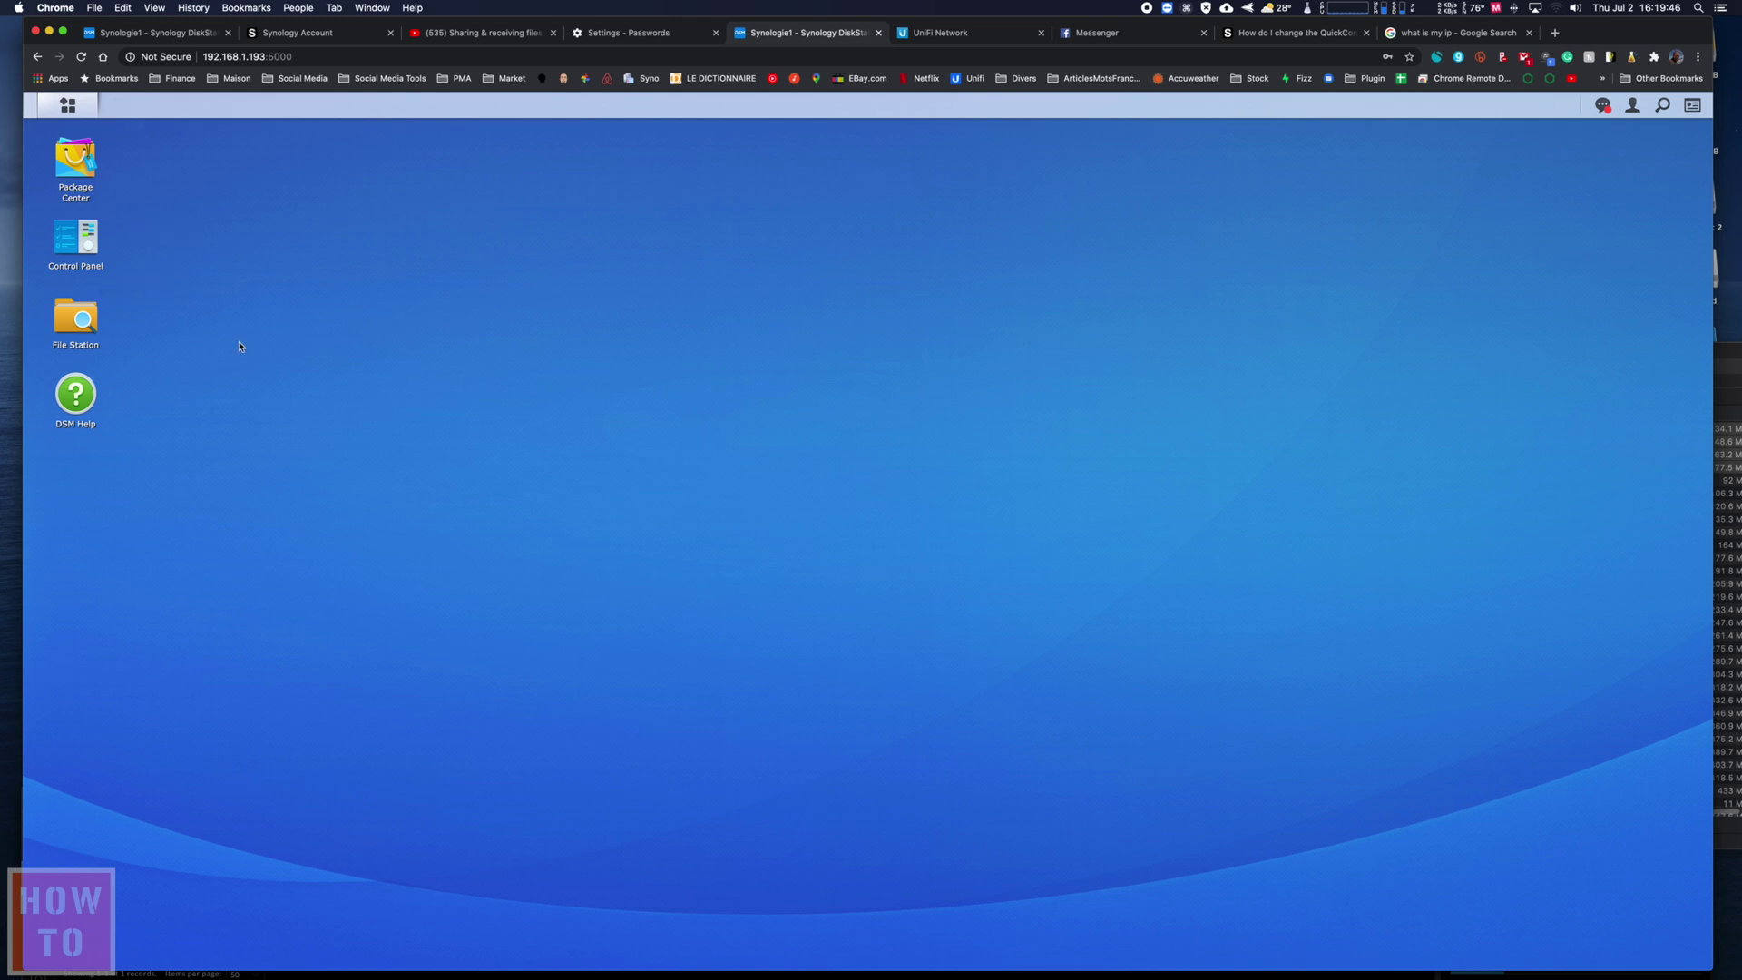
click(68, 318)
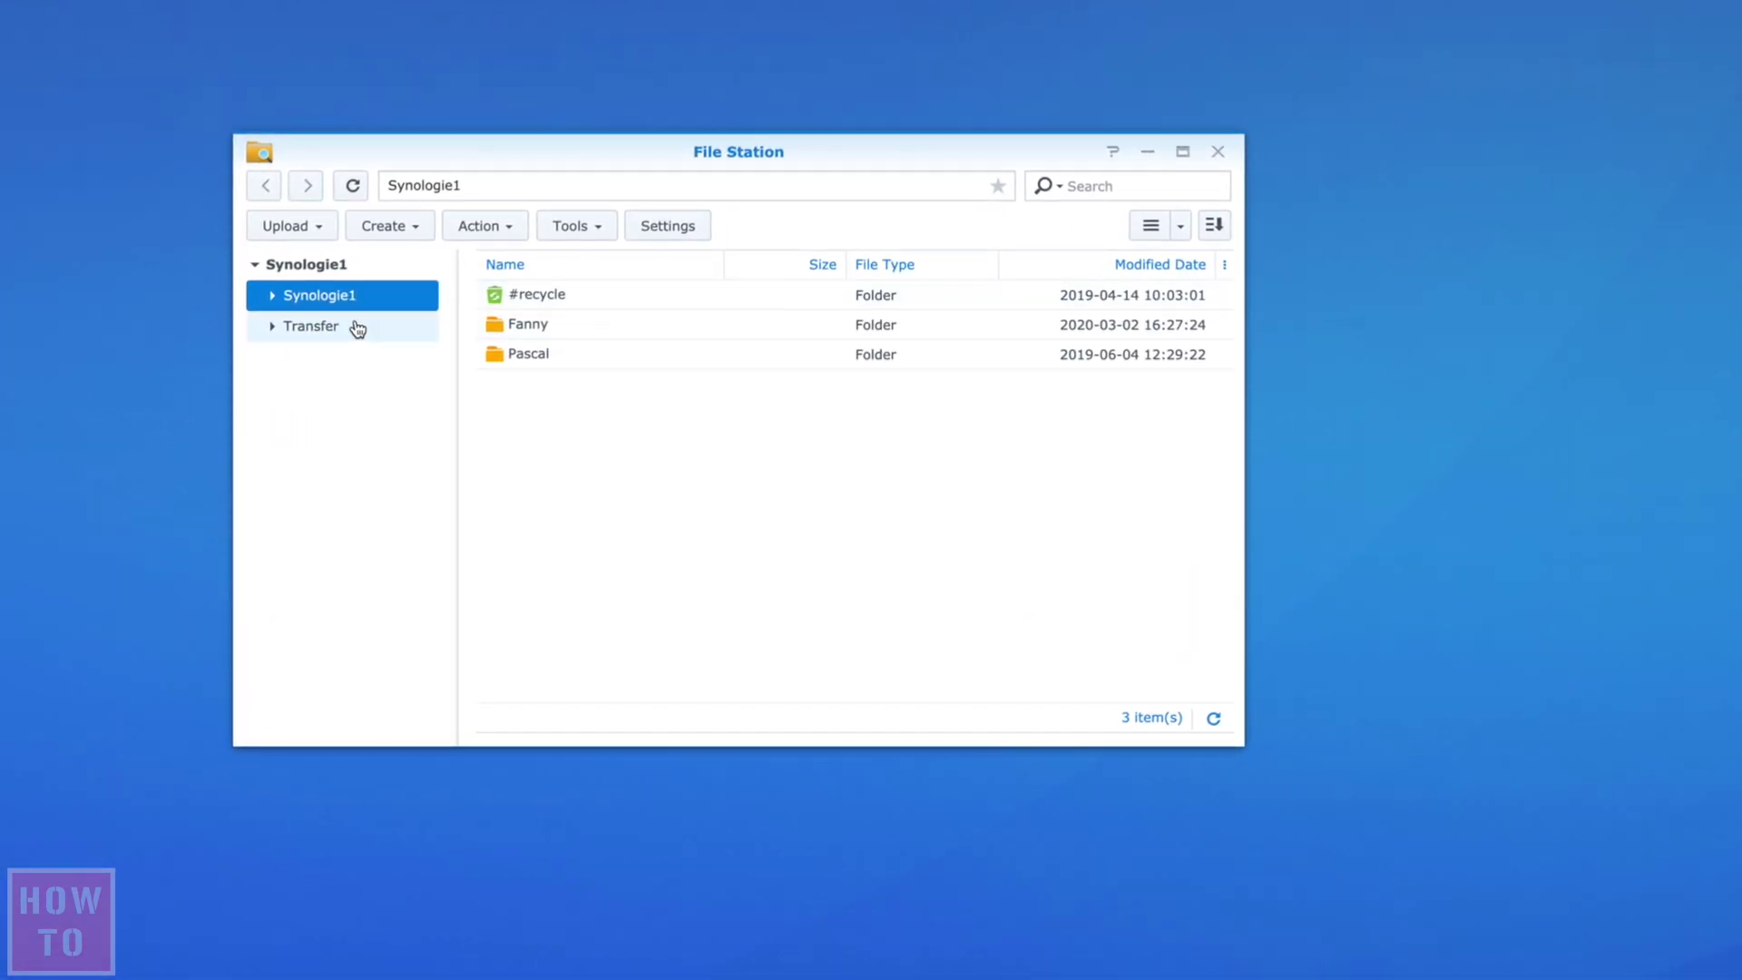
- Create a new folder named DropFolder inside the Transfer shared folder
click(323, 333)
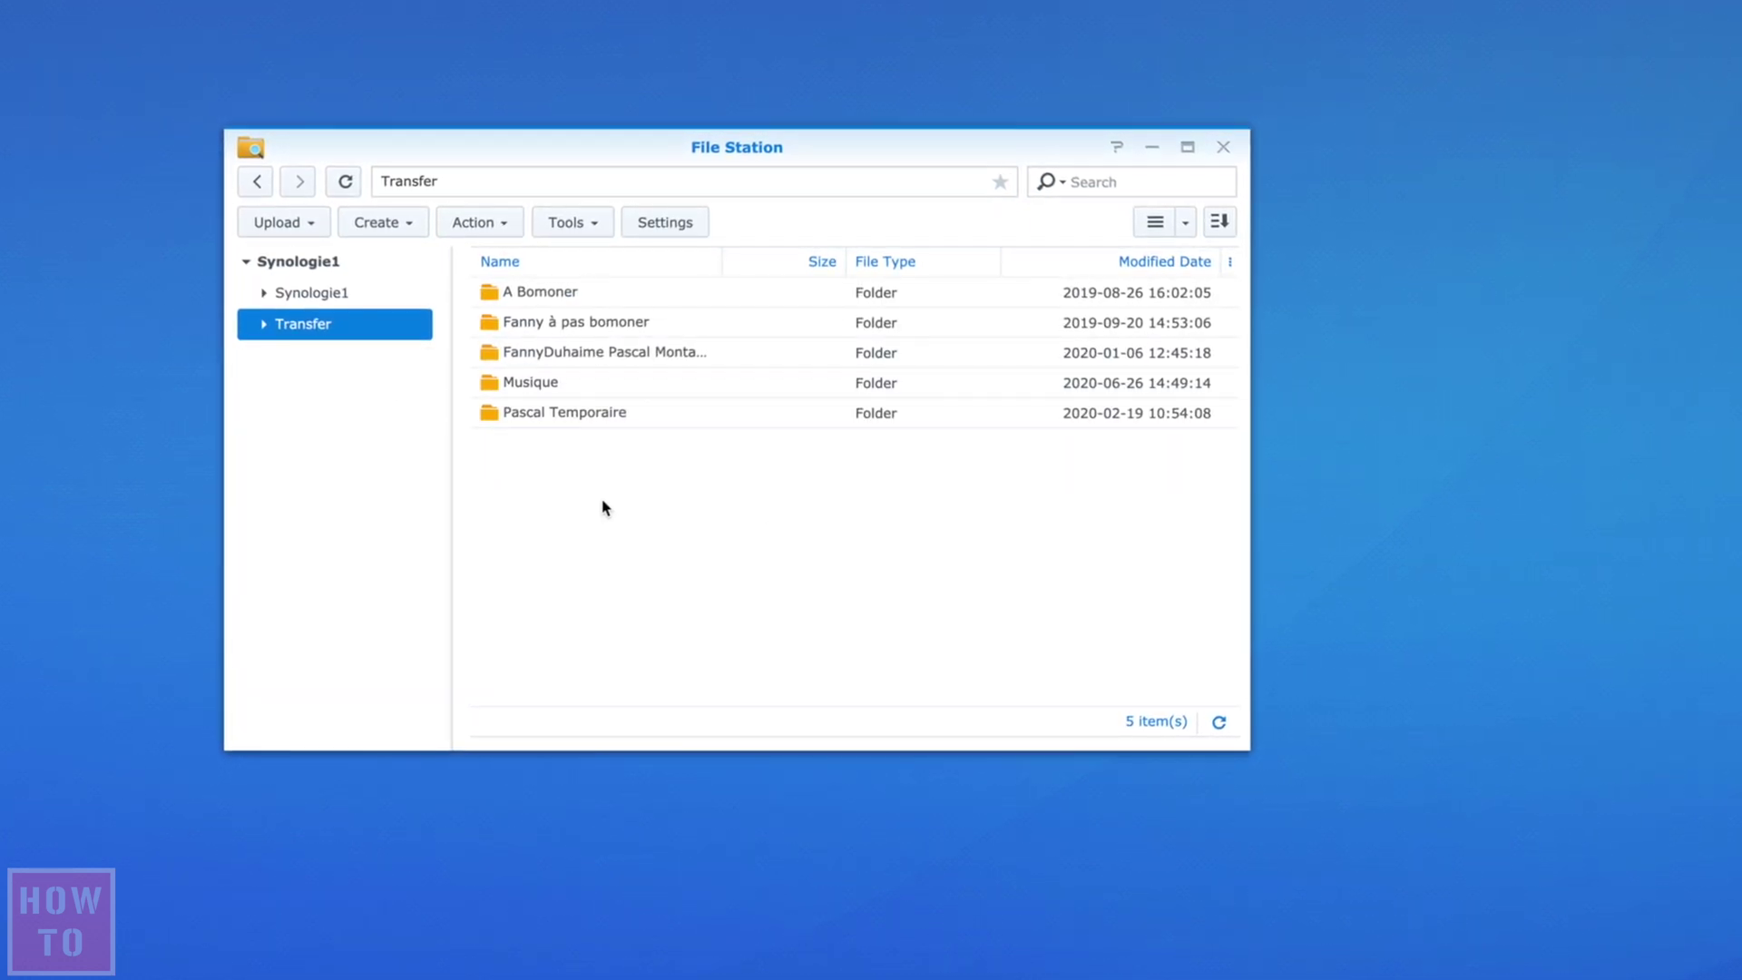
right_click(605, 506)
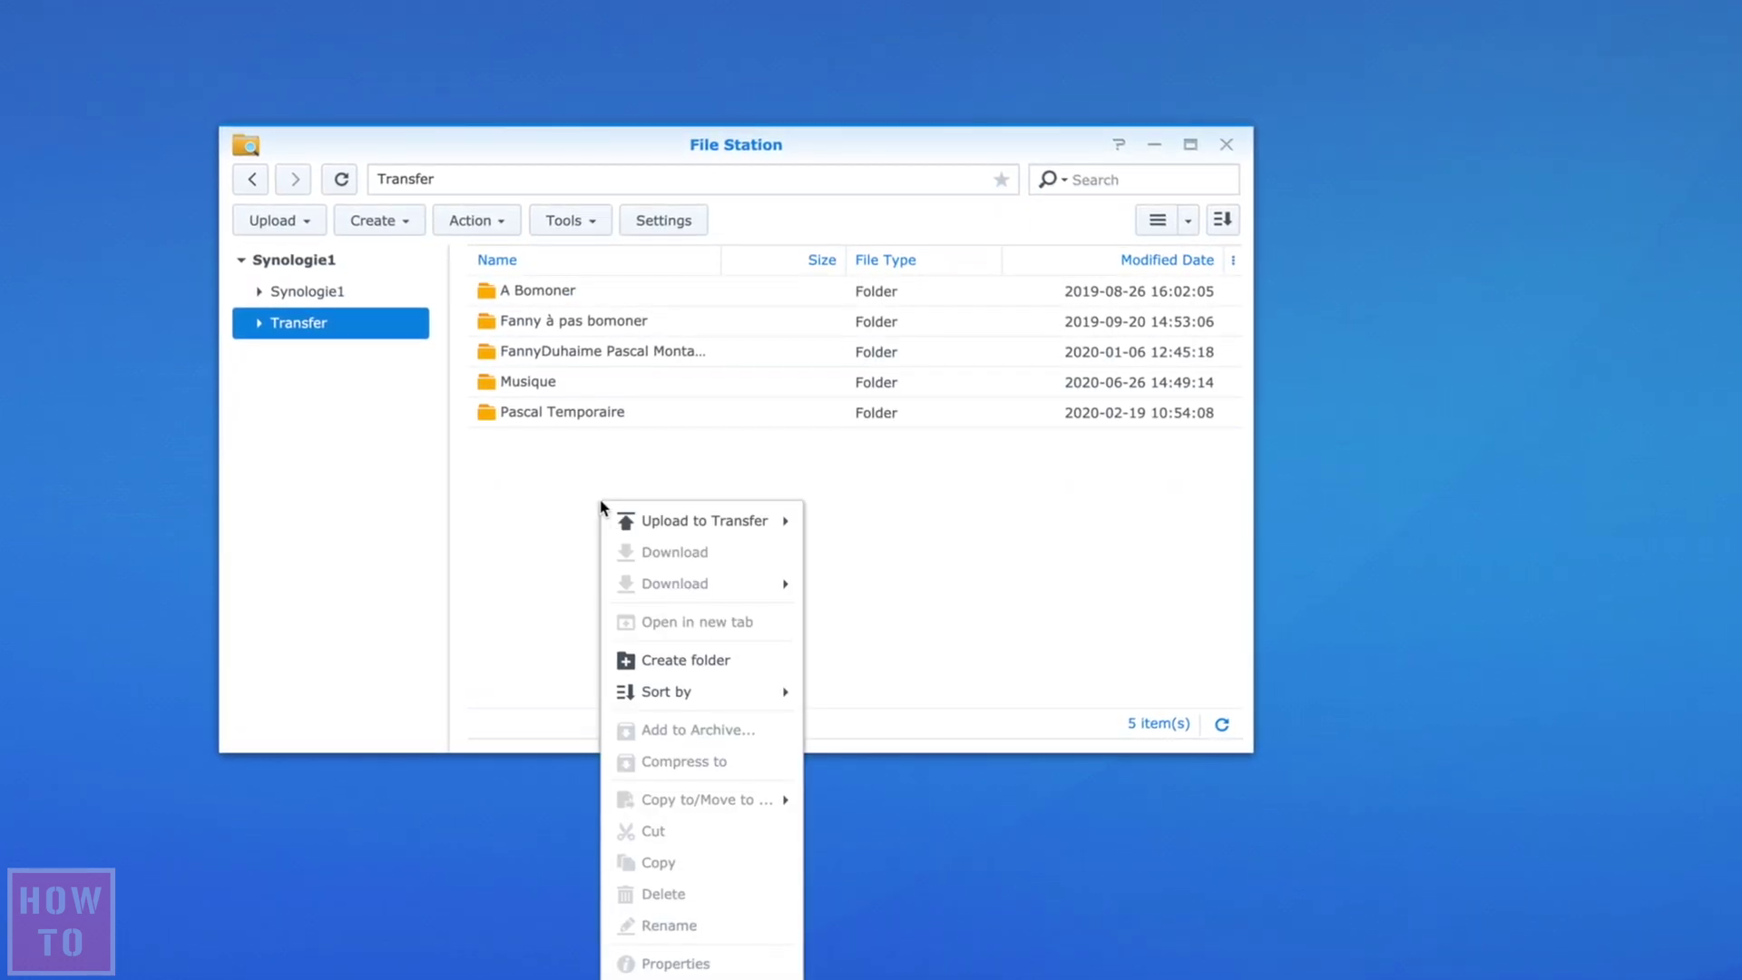
click(663, 663)
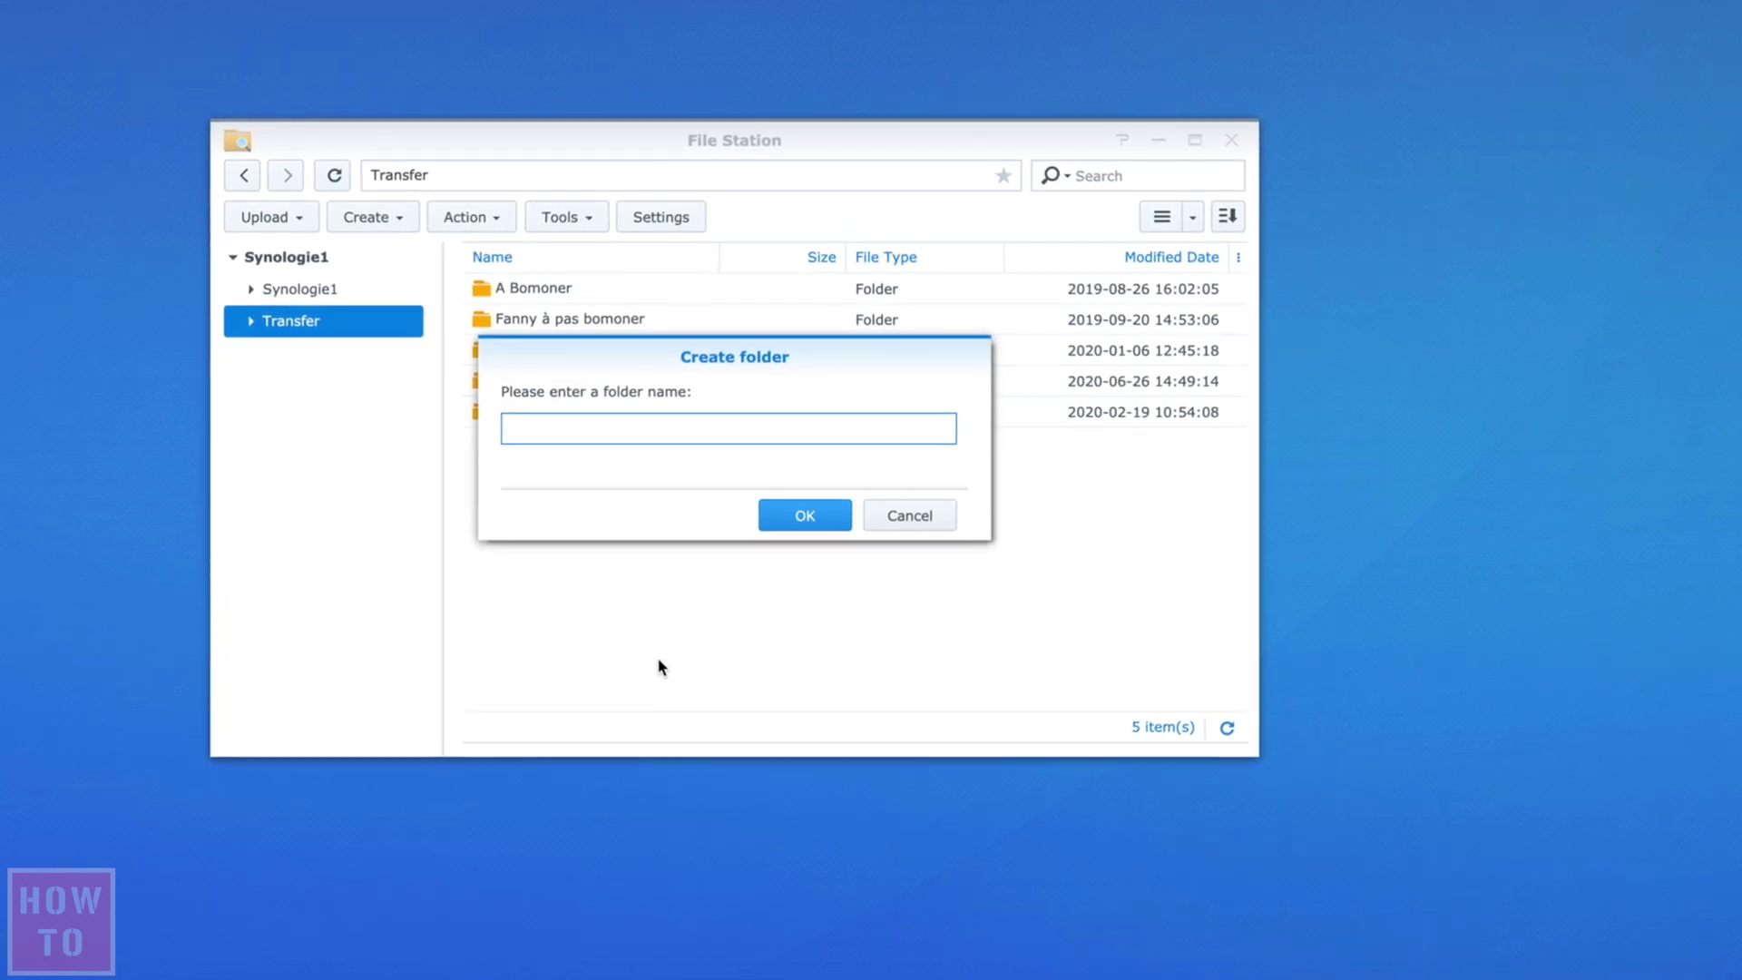
text(DropF)
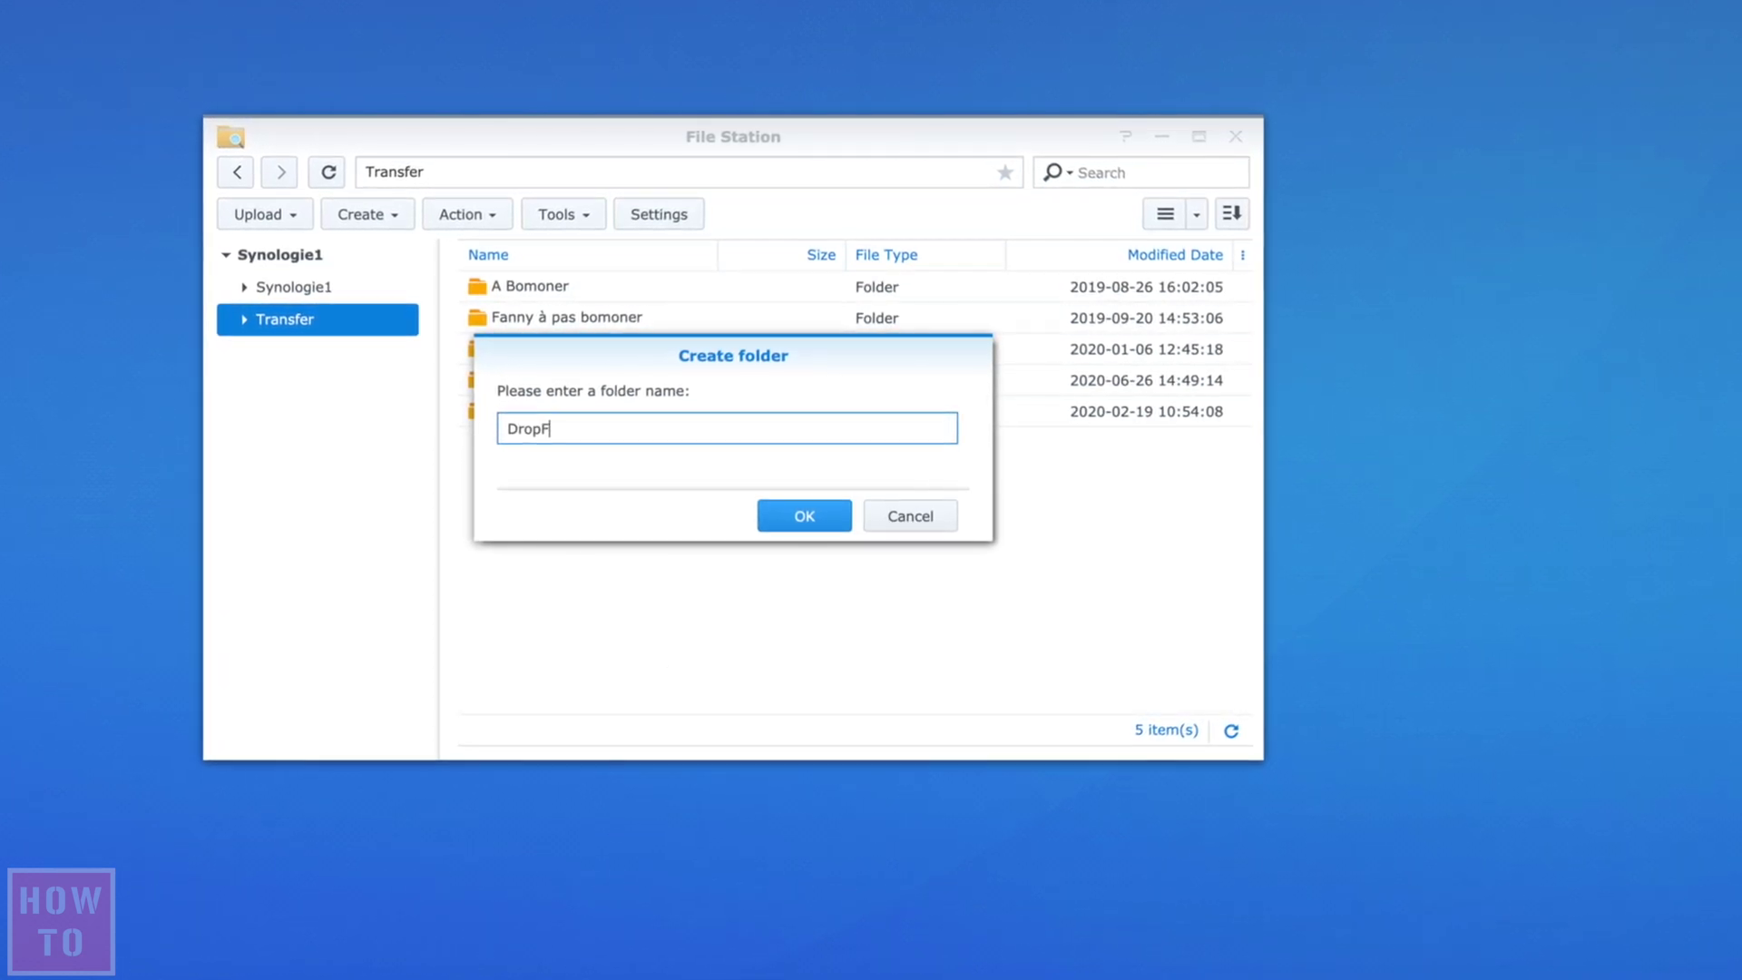
text(older)
key(Return)
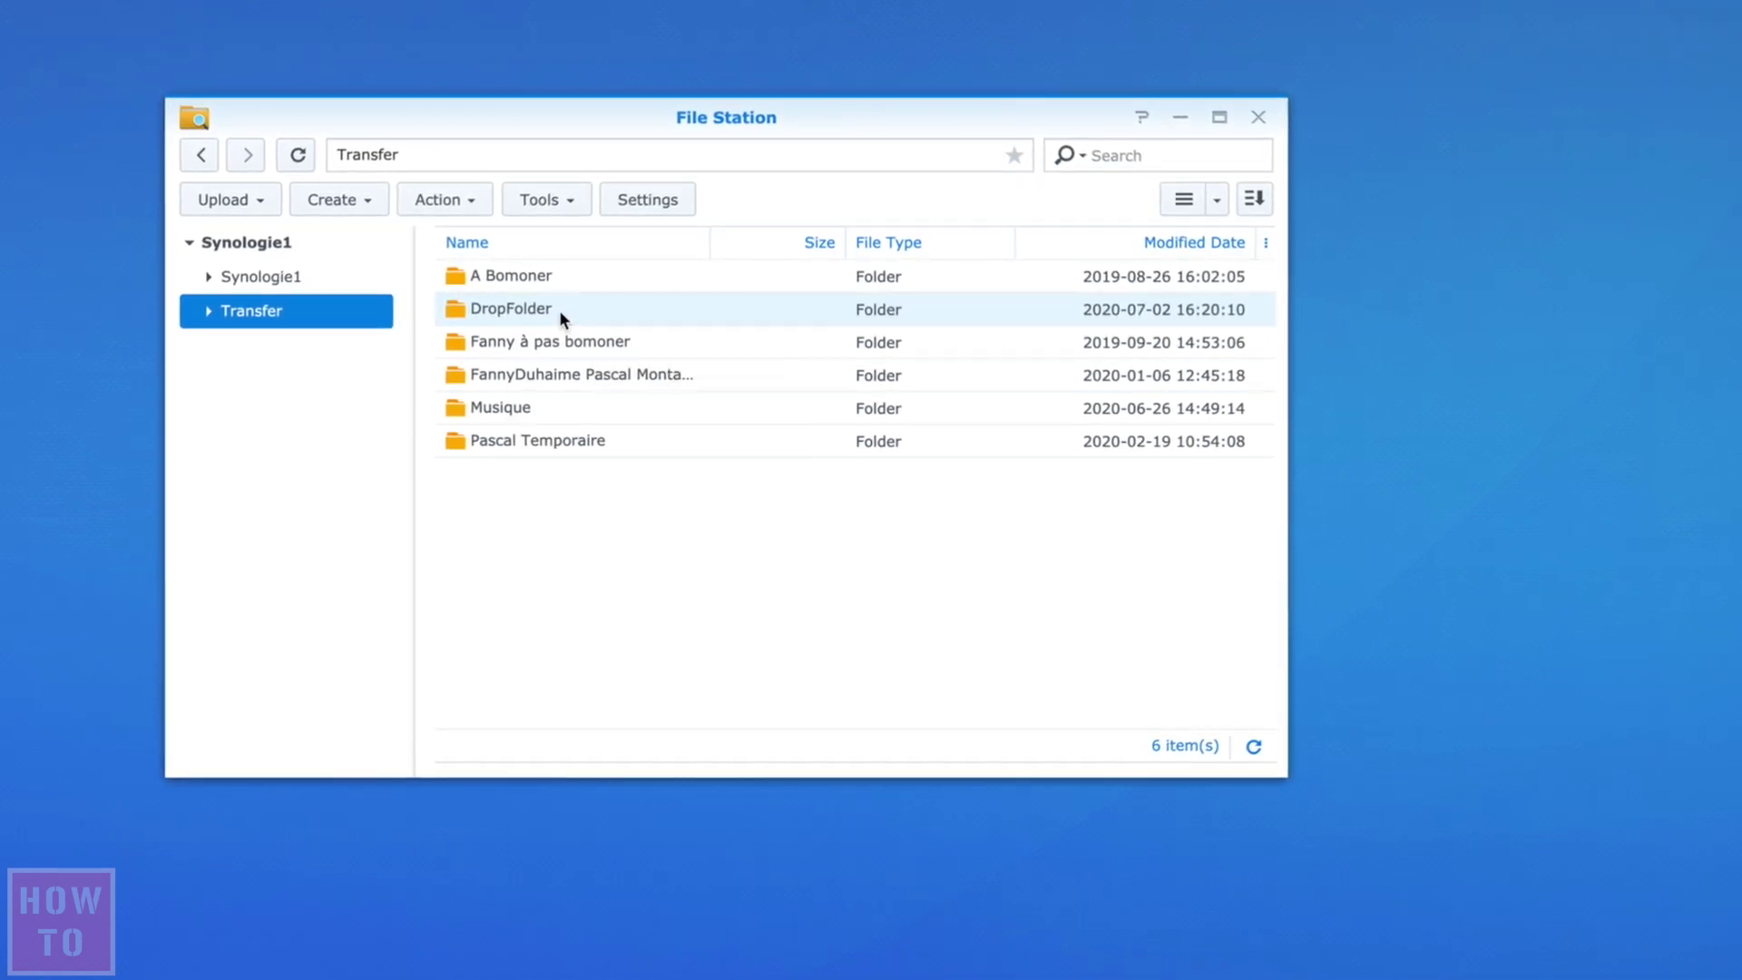
right_click(528, 309)
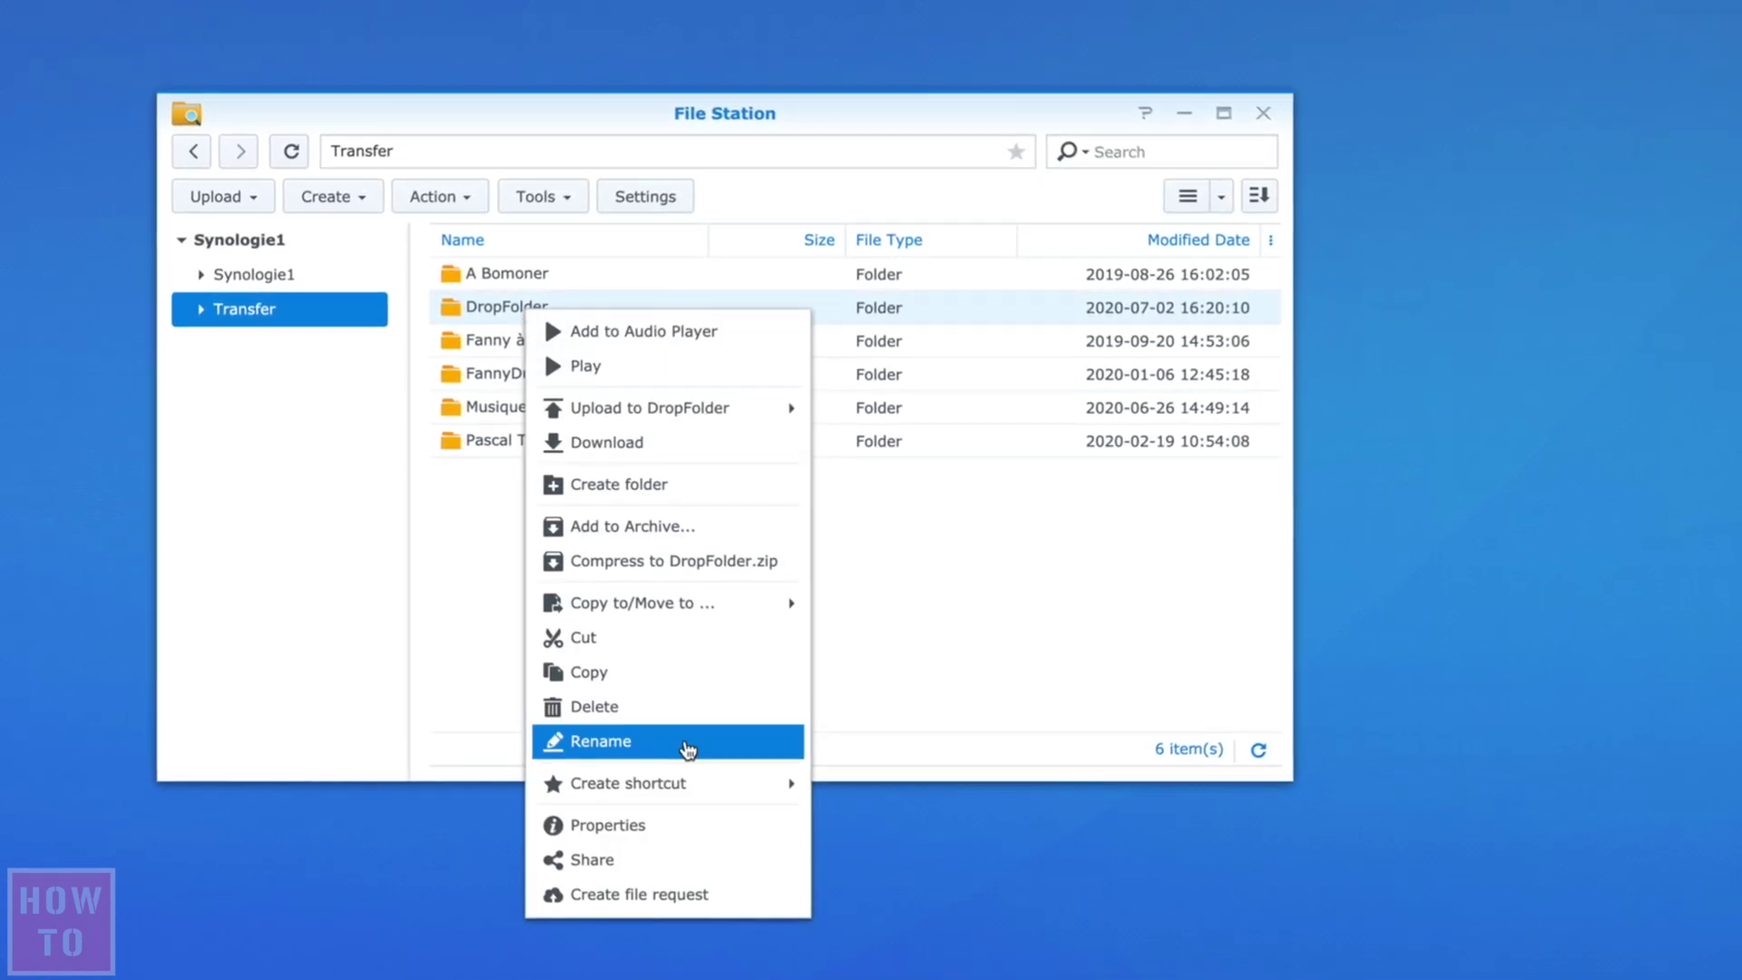
- Create a file request for DropFolder and load its copied link in an incognito window
click(641, 896)
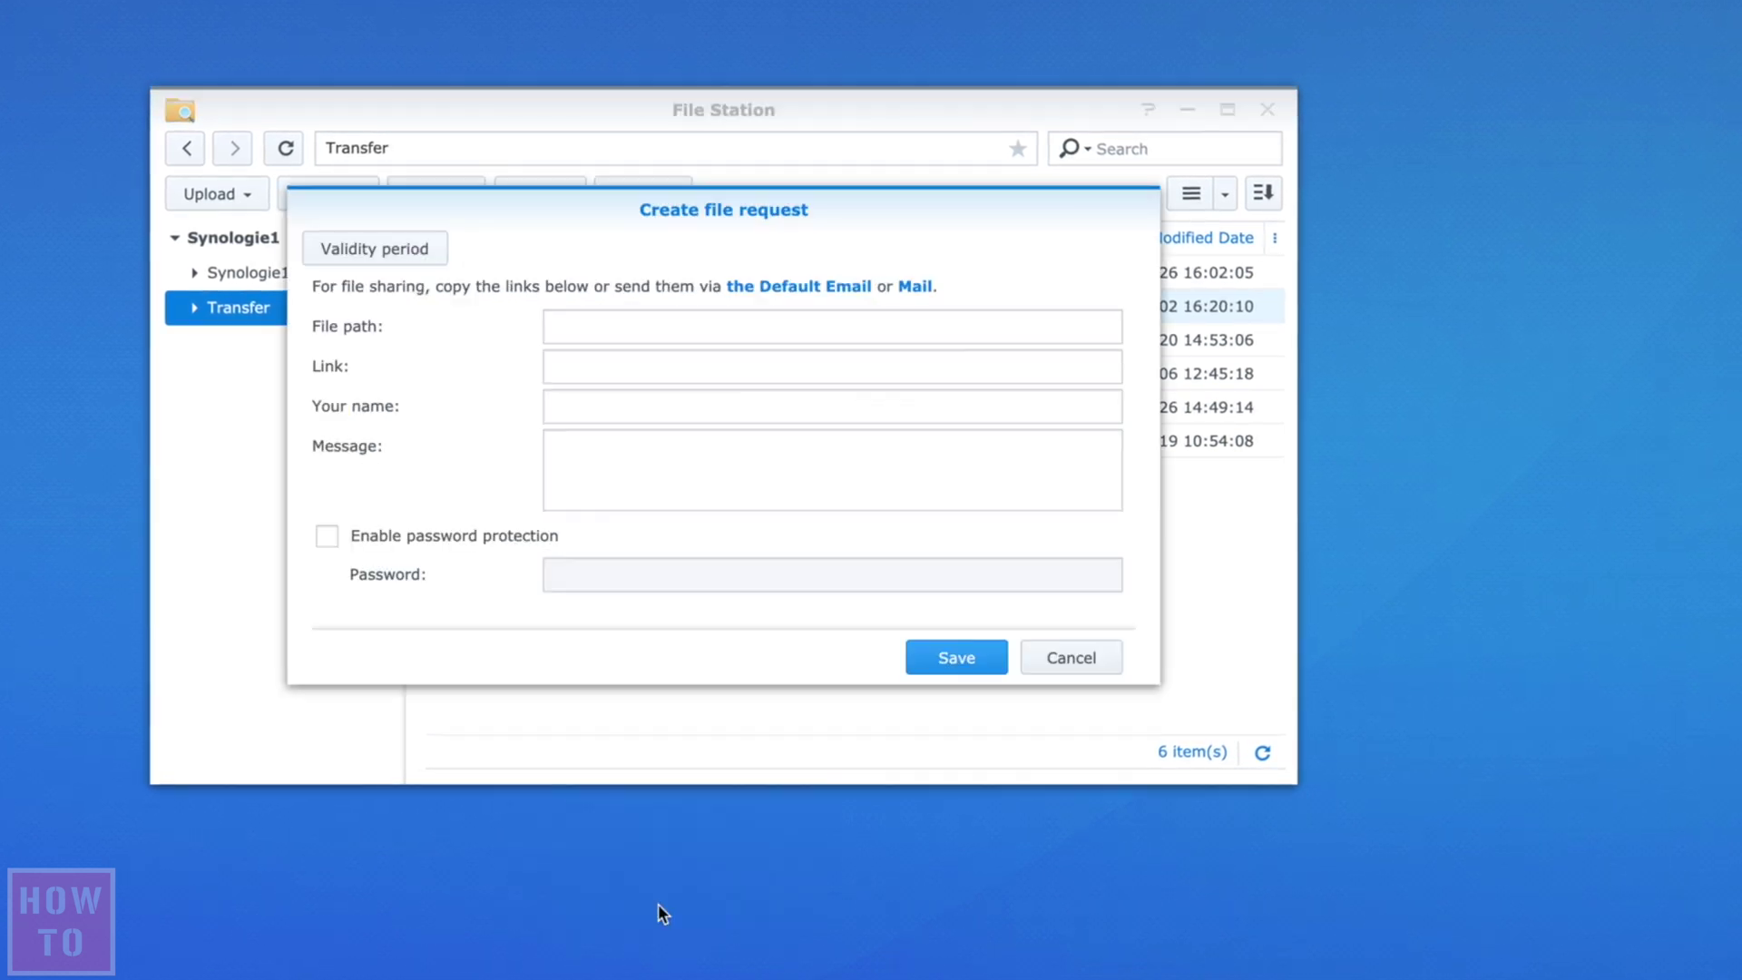
click(999, 367)
key(super+c)
key(super+shift+n)
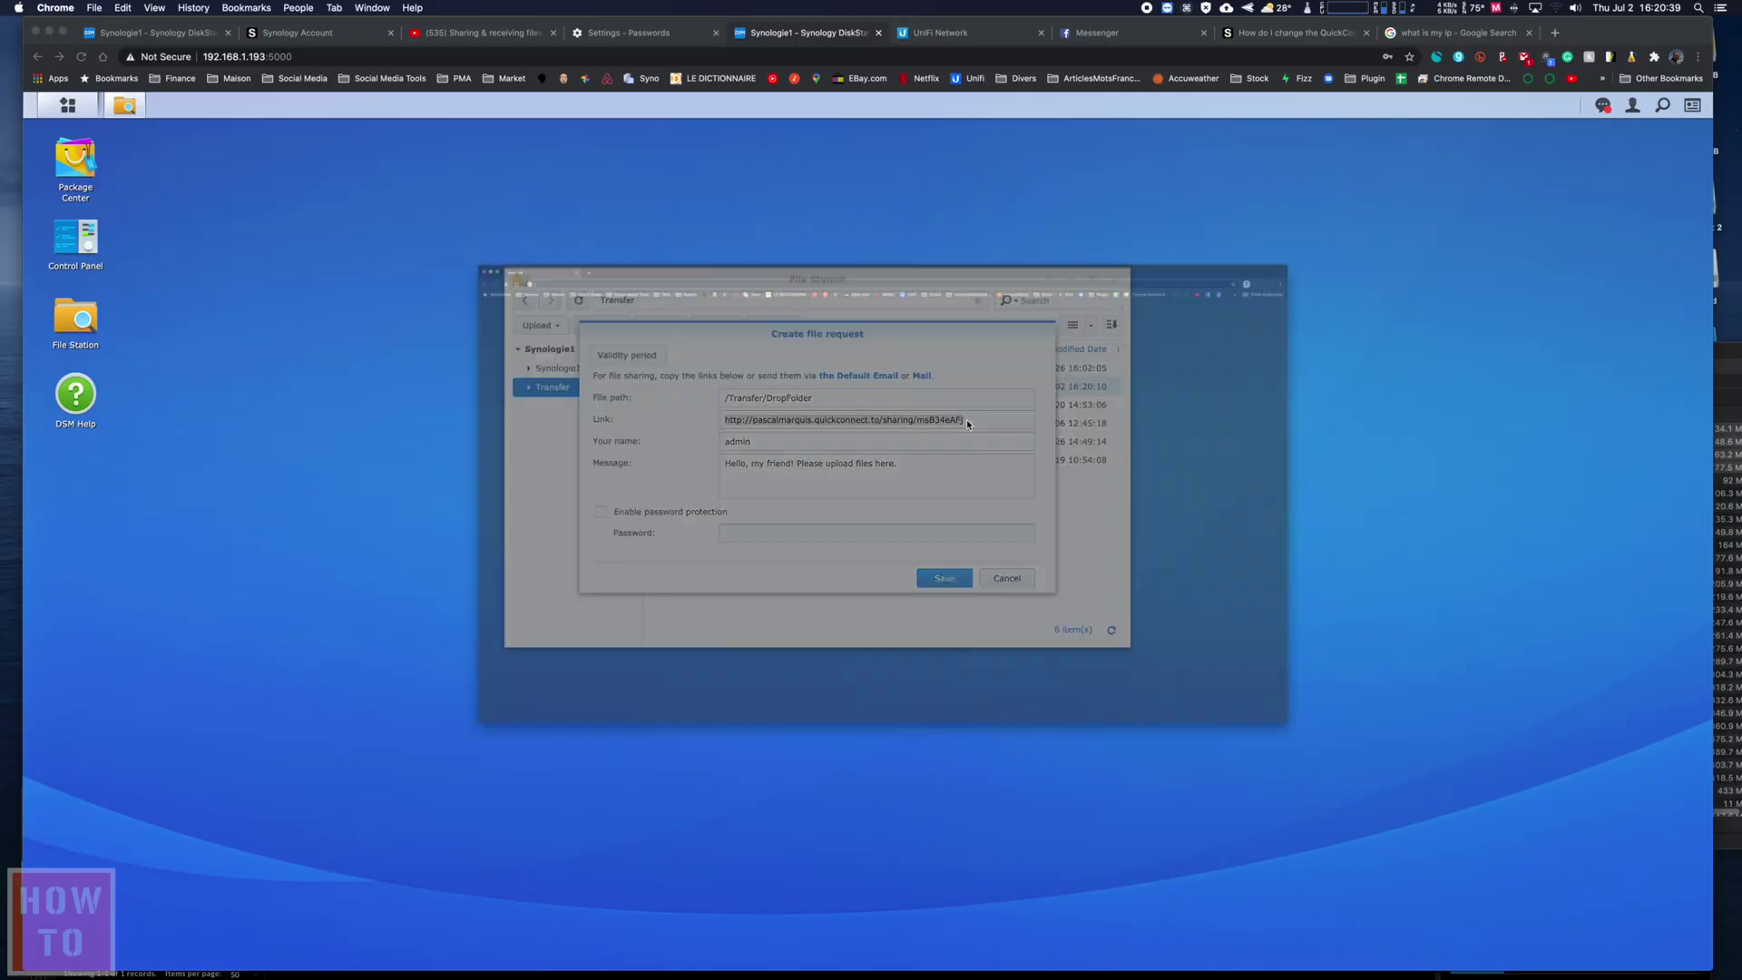
key(super+v)
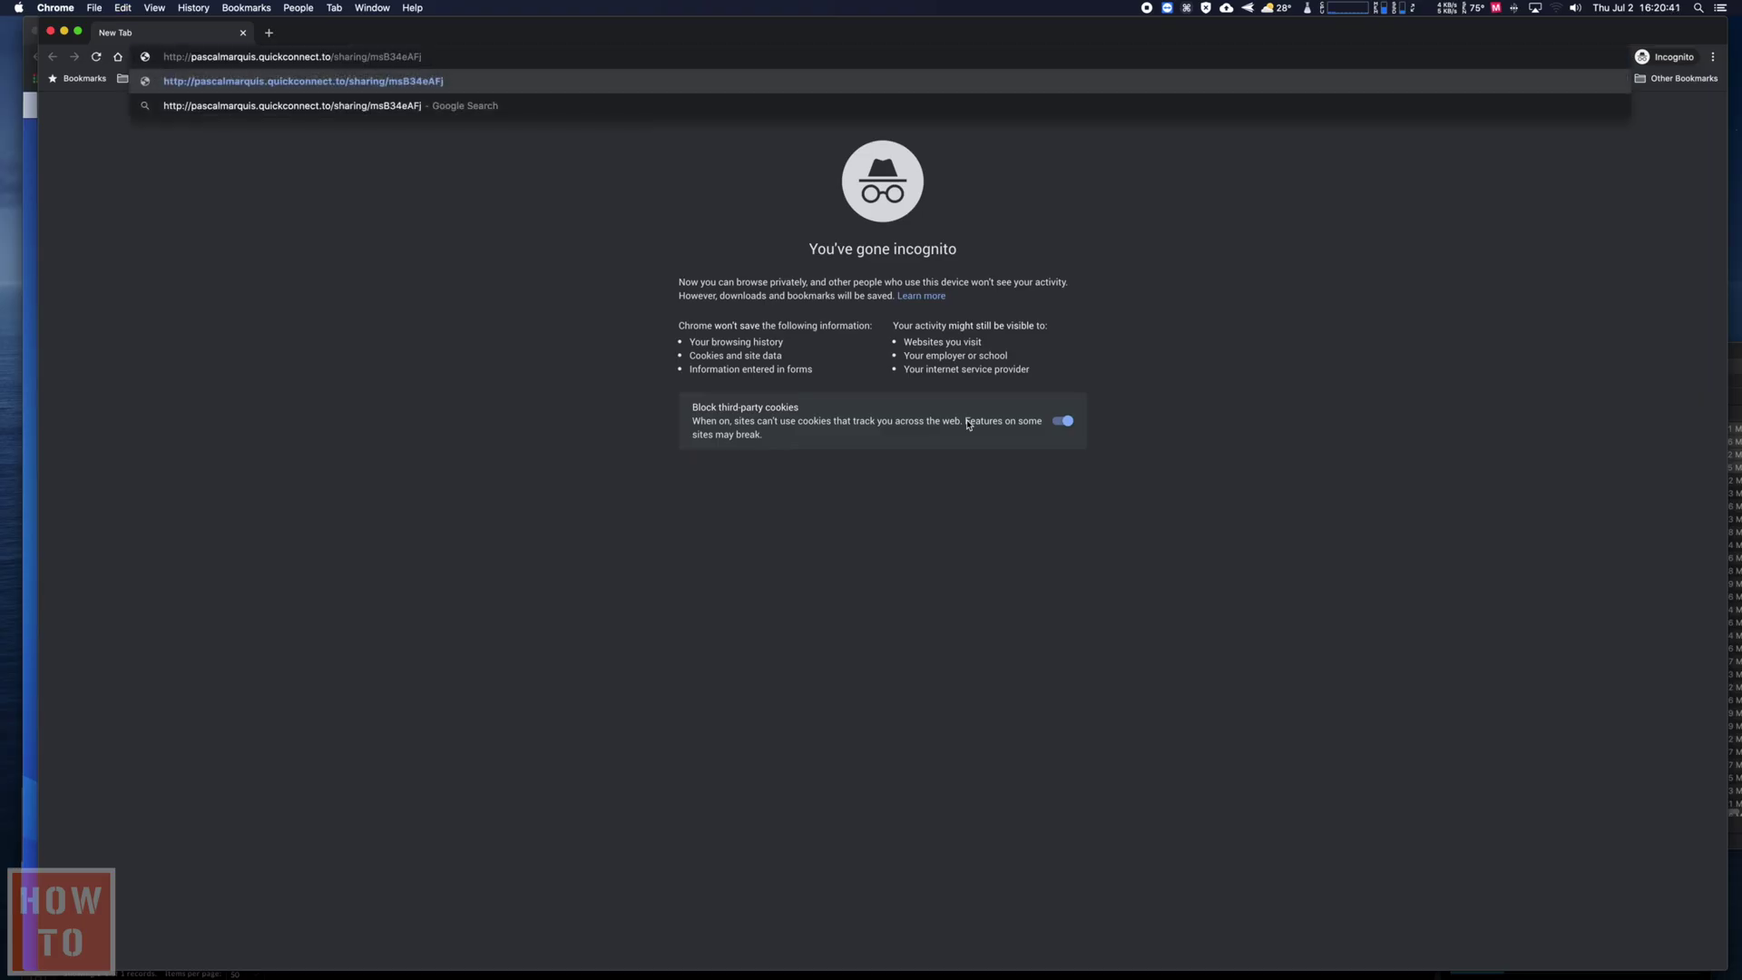
key(Return)
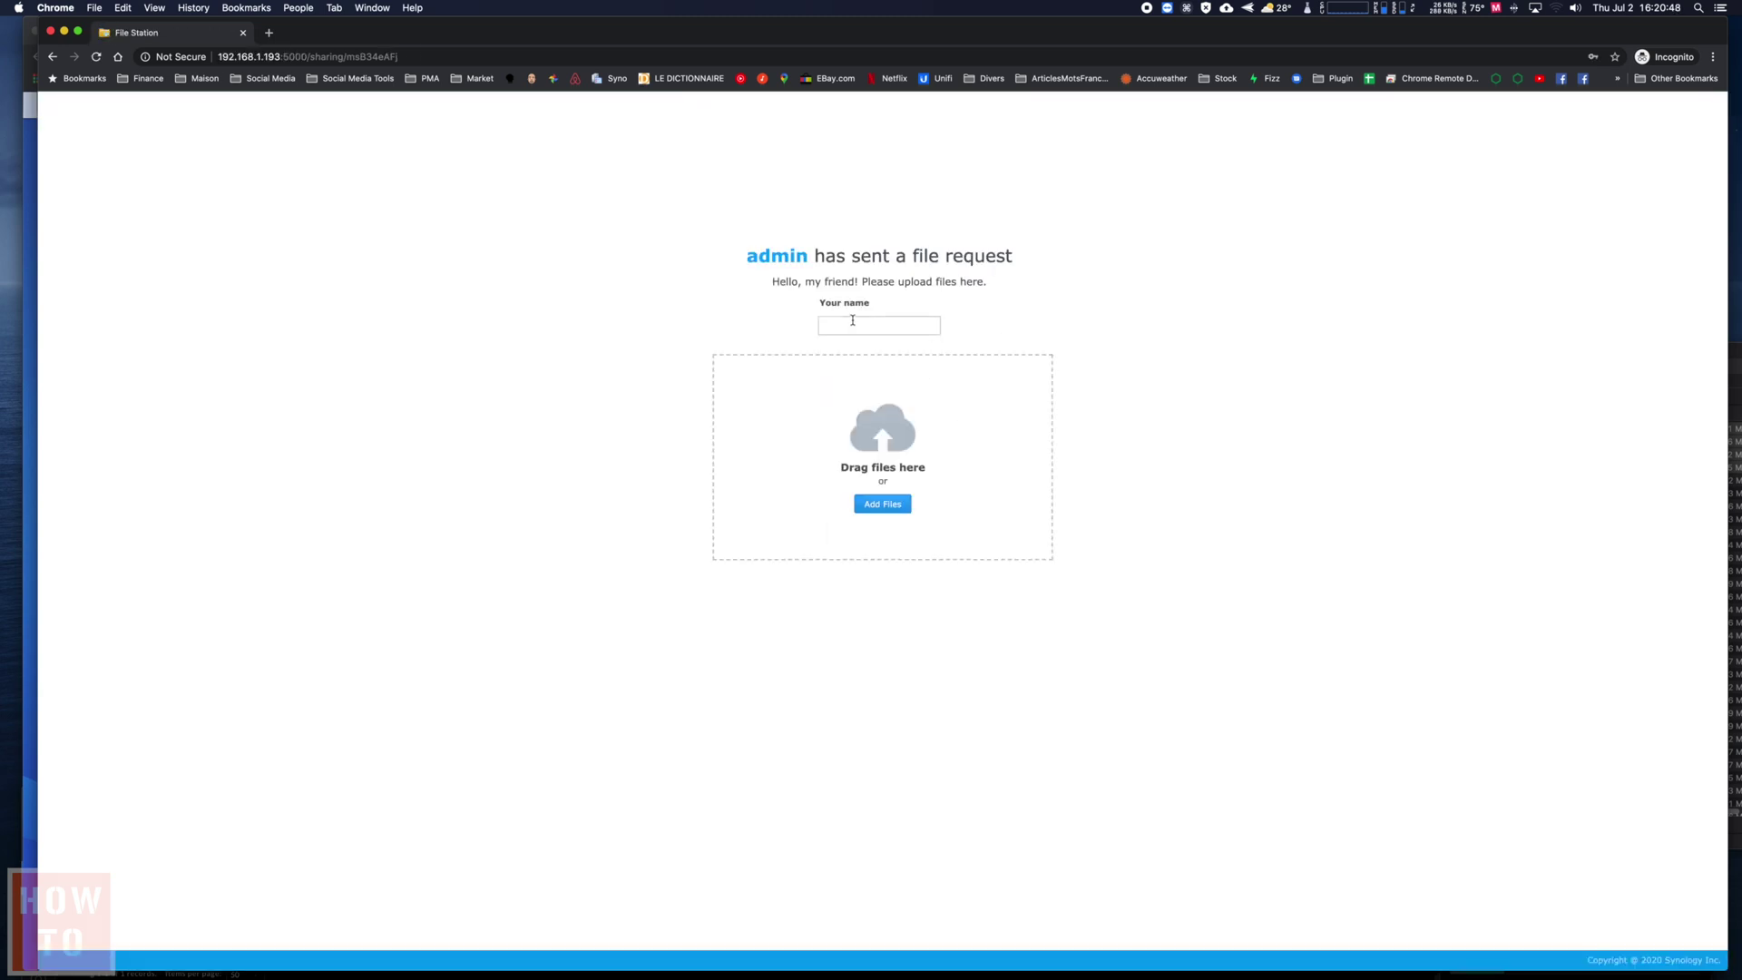
- Queue five COUNTDOWN ALARM .mov files onto the file request upload area
click(853, 320)
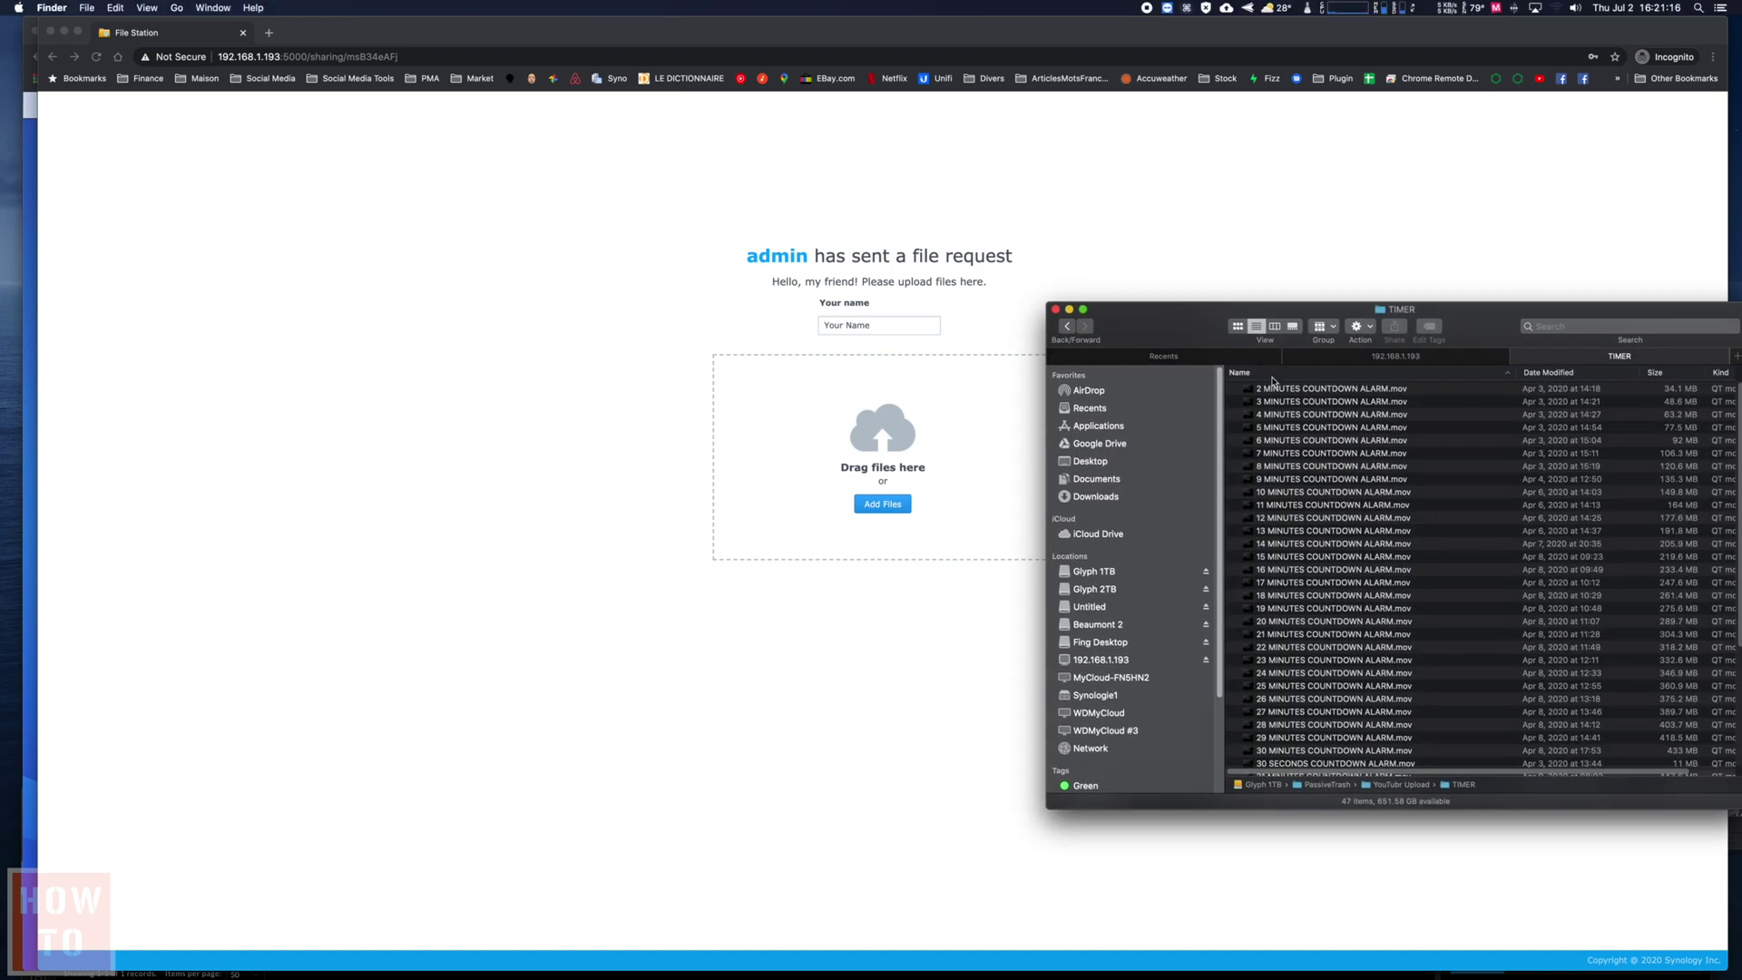
click(1284, 390)
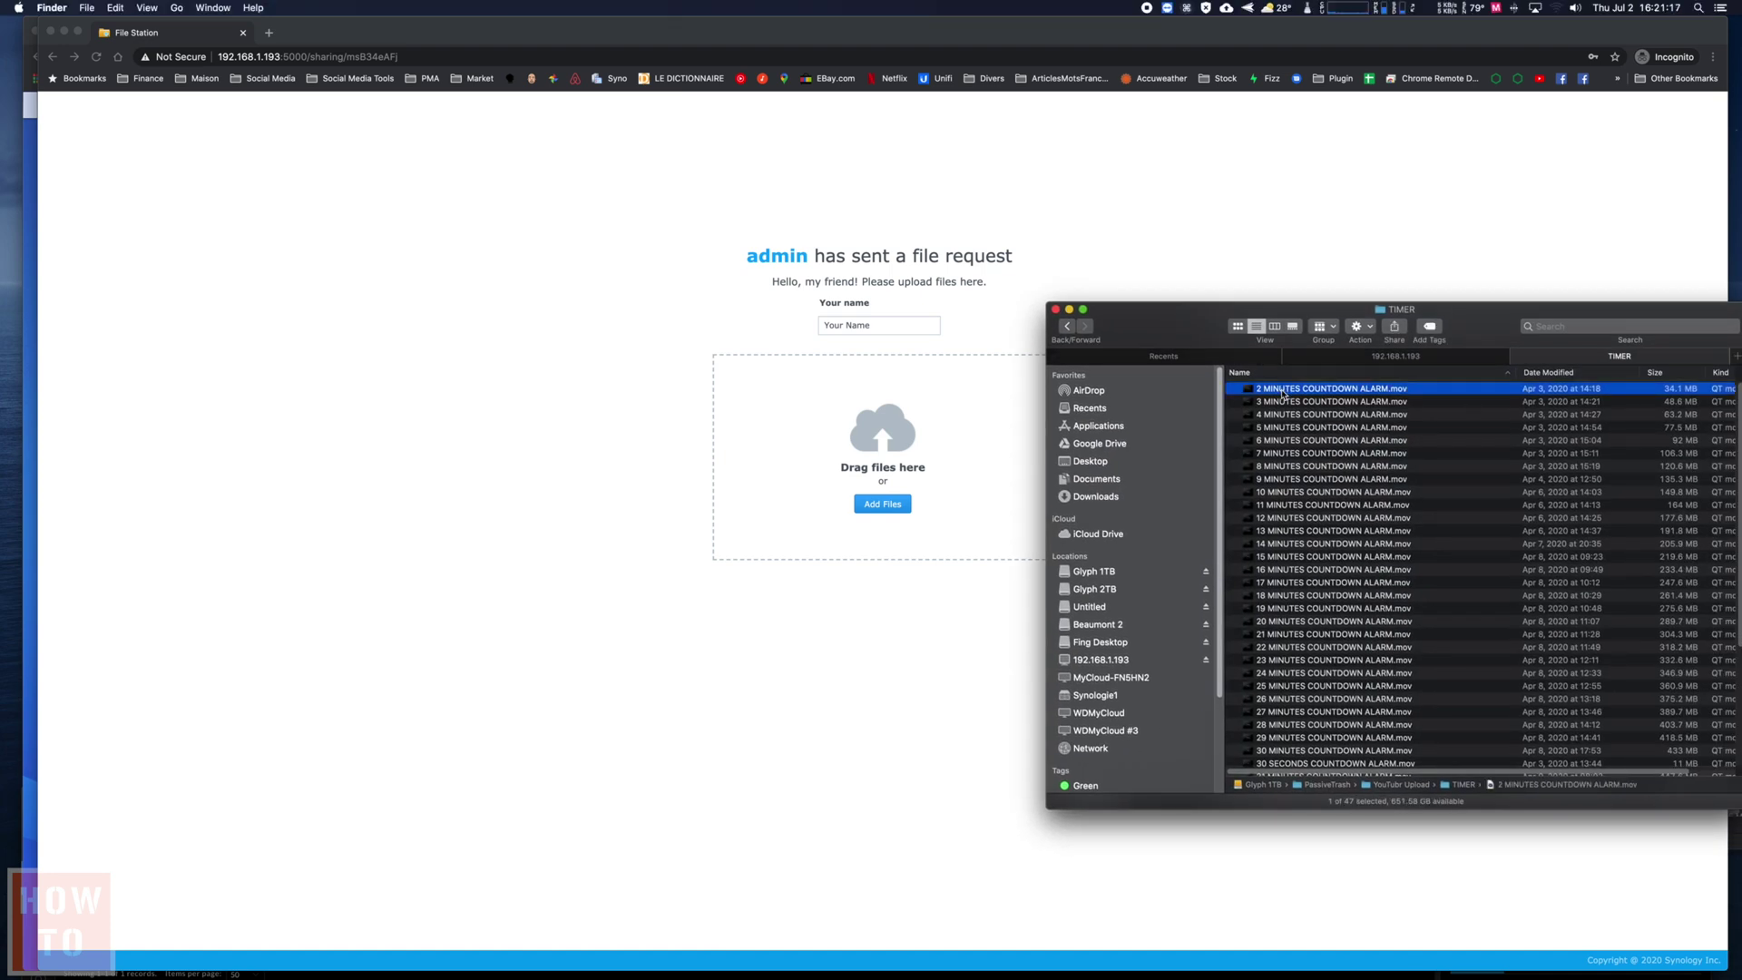
shift+click(1288, 443)
drag(1287, 443, 910, 460)
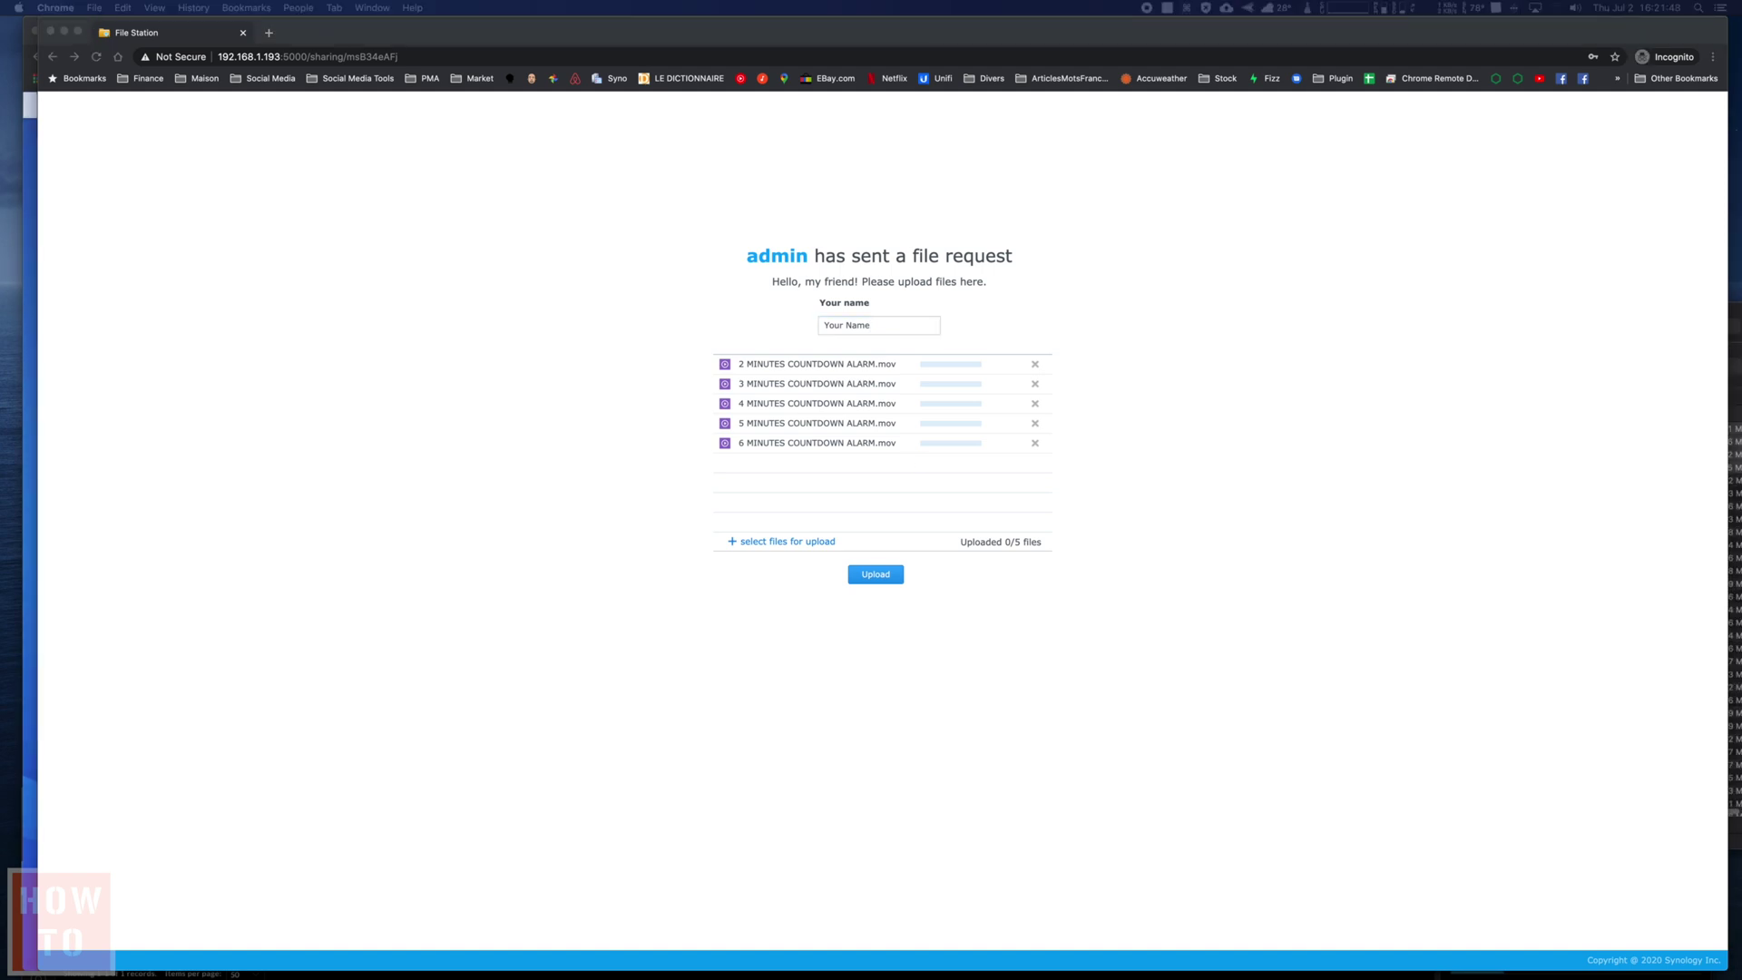
- Open DropFolder in Finder and place it beside a narrowed browser window
drag(1735, 348, 1341, 301)
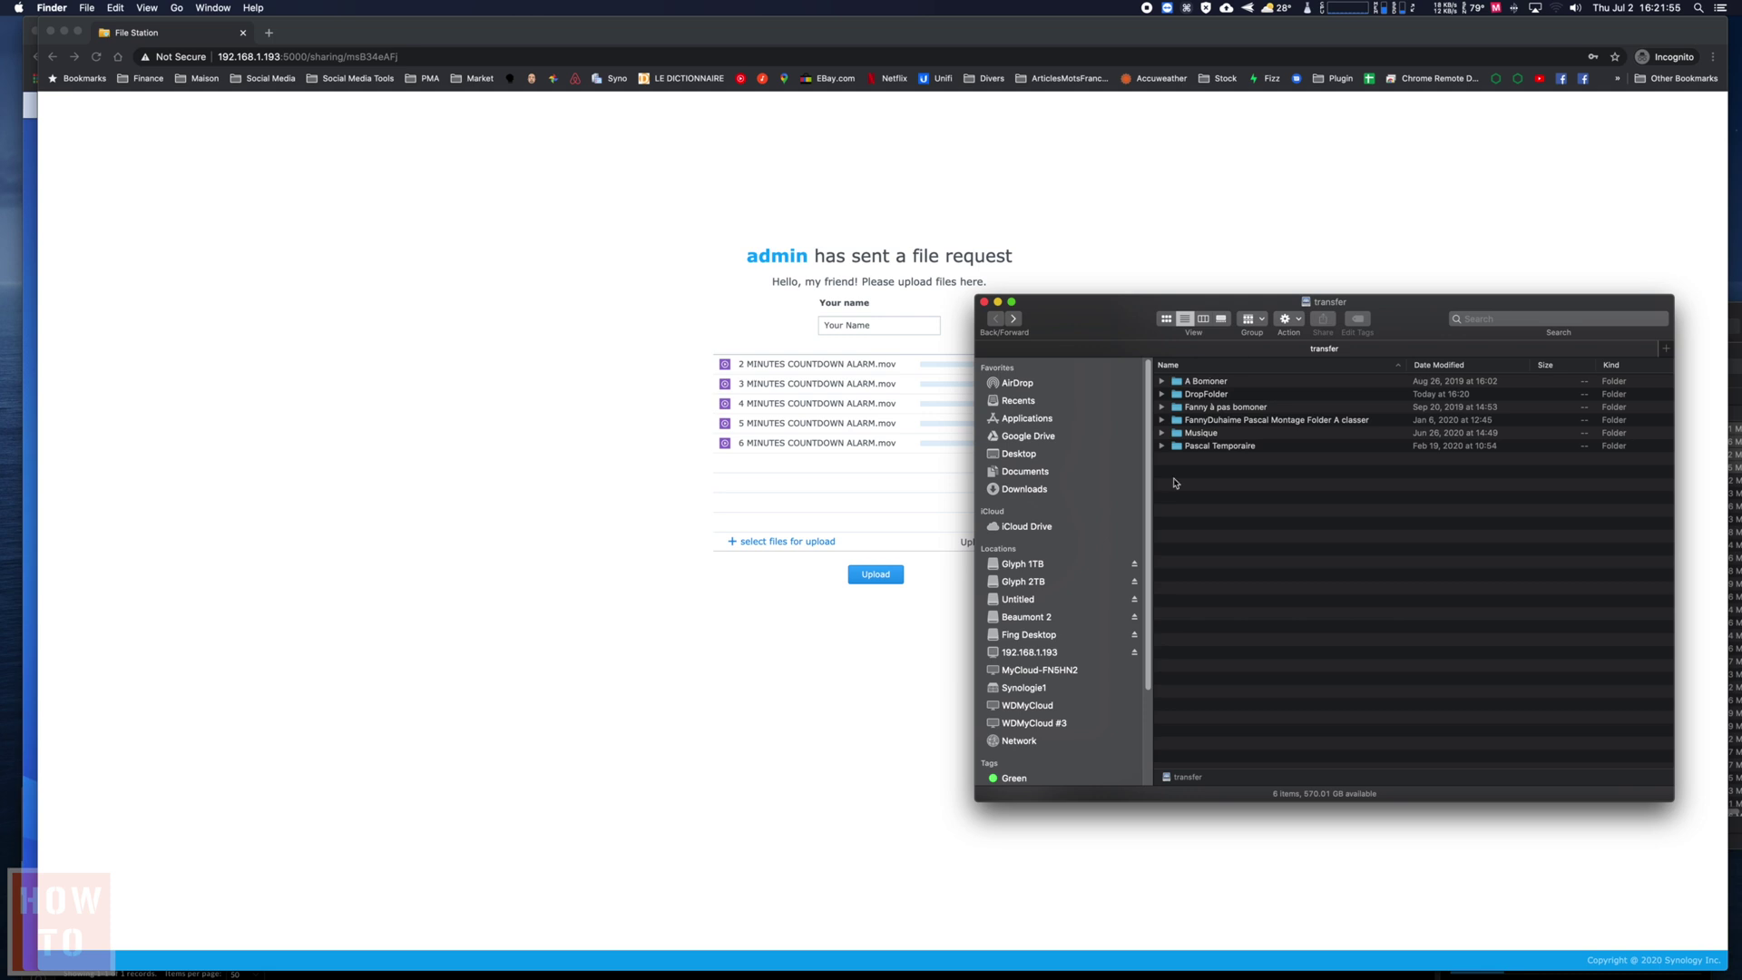
double_click(1200, 398)
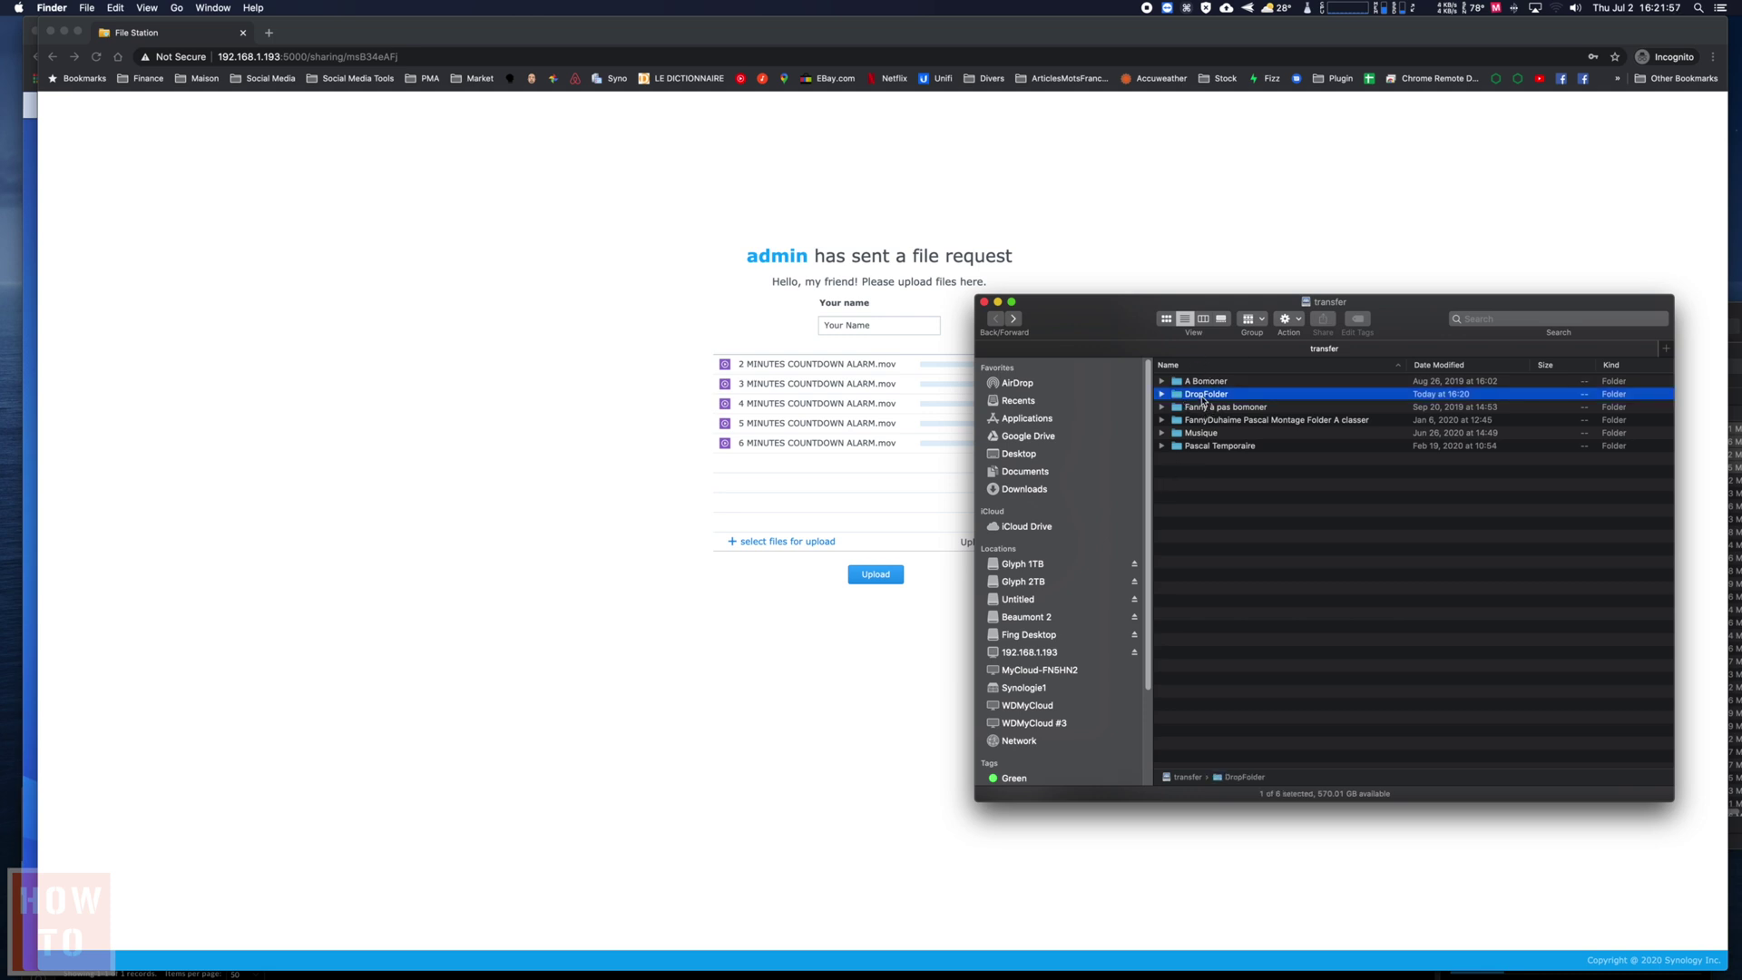
drag(1102, 332, 1480, 381)
click(1590, 960)
drag(1632, 967, 1261, 946)
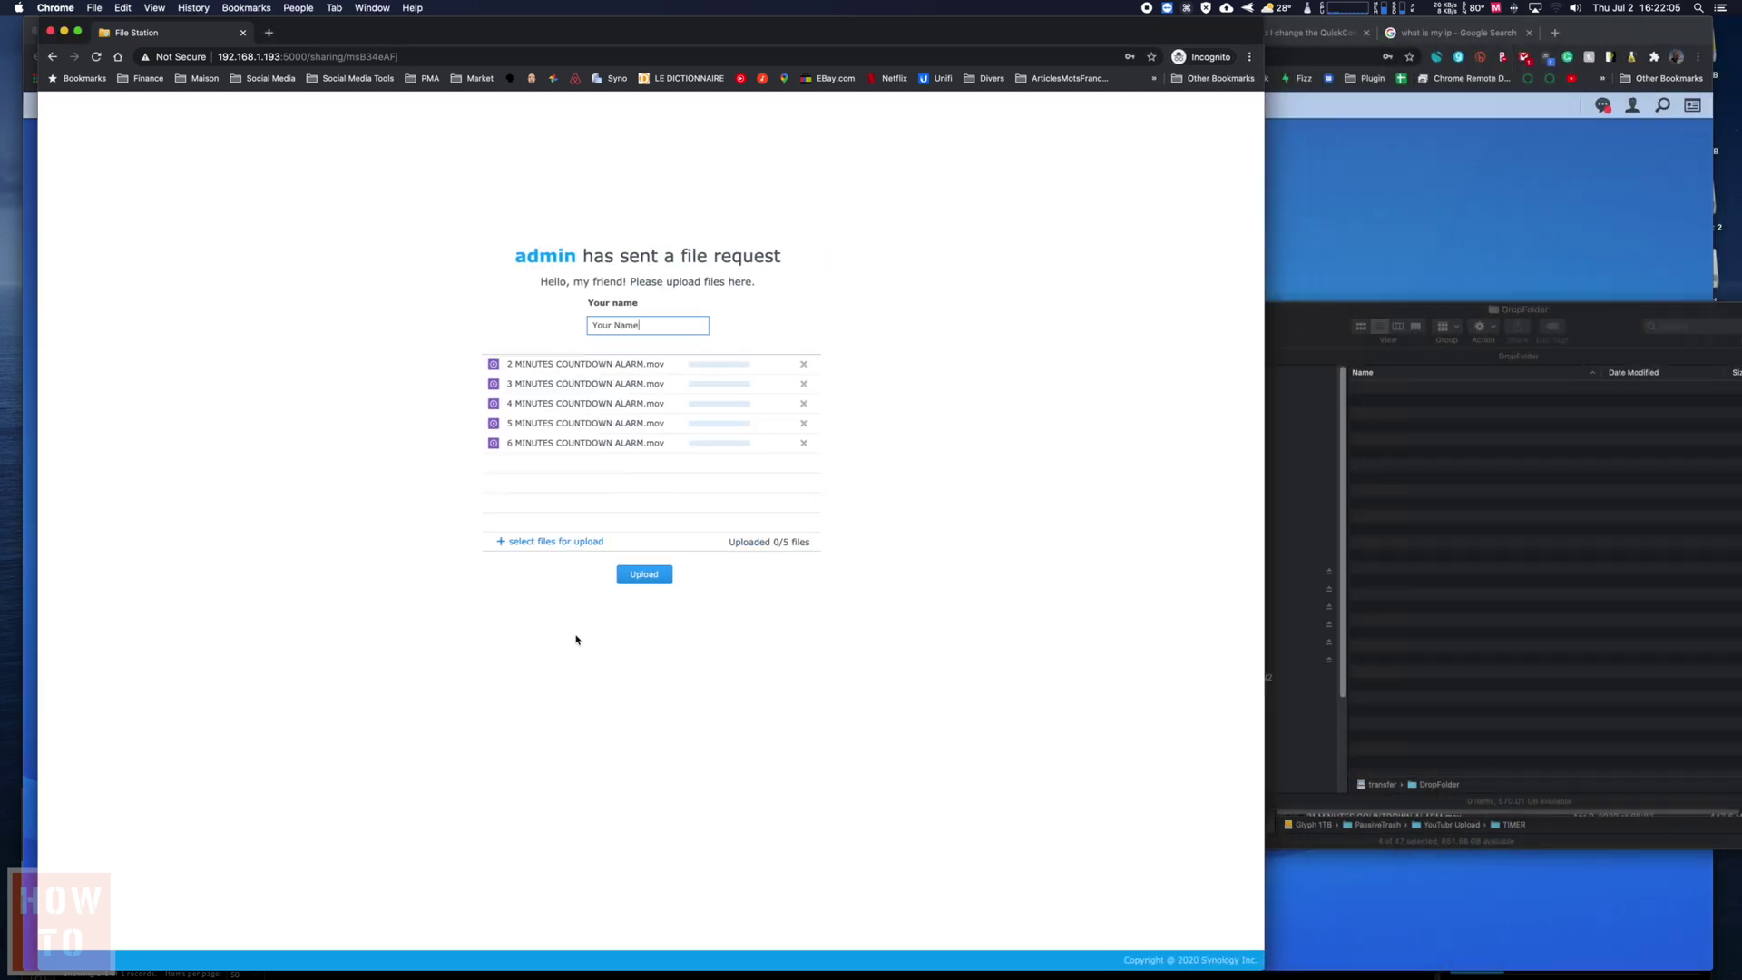
- Upload the five videos, confirm them in DropFolder's Your Name (admin) subfolder, and restore the browser width
click(631, 578)
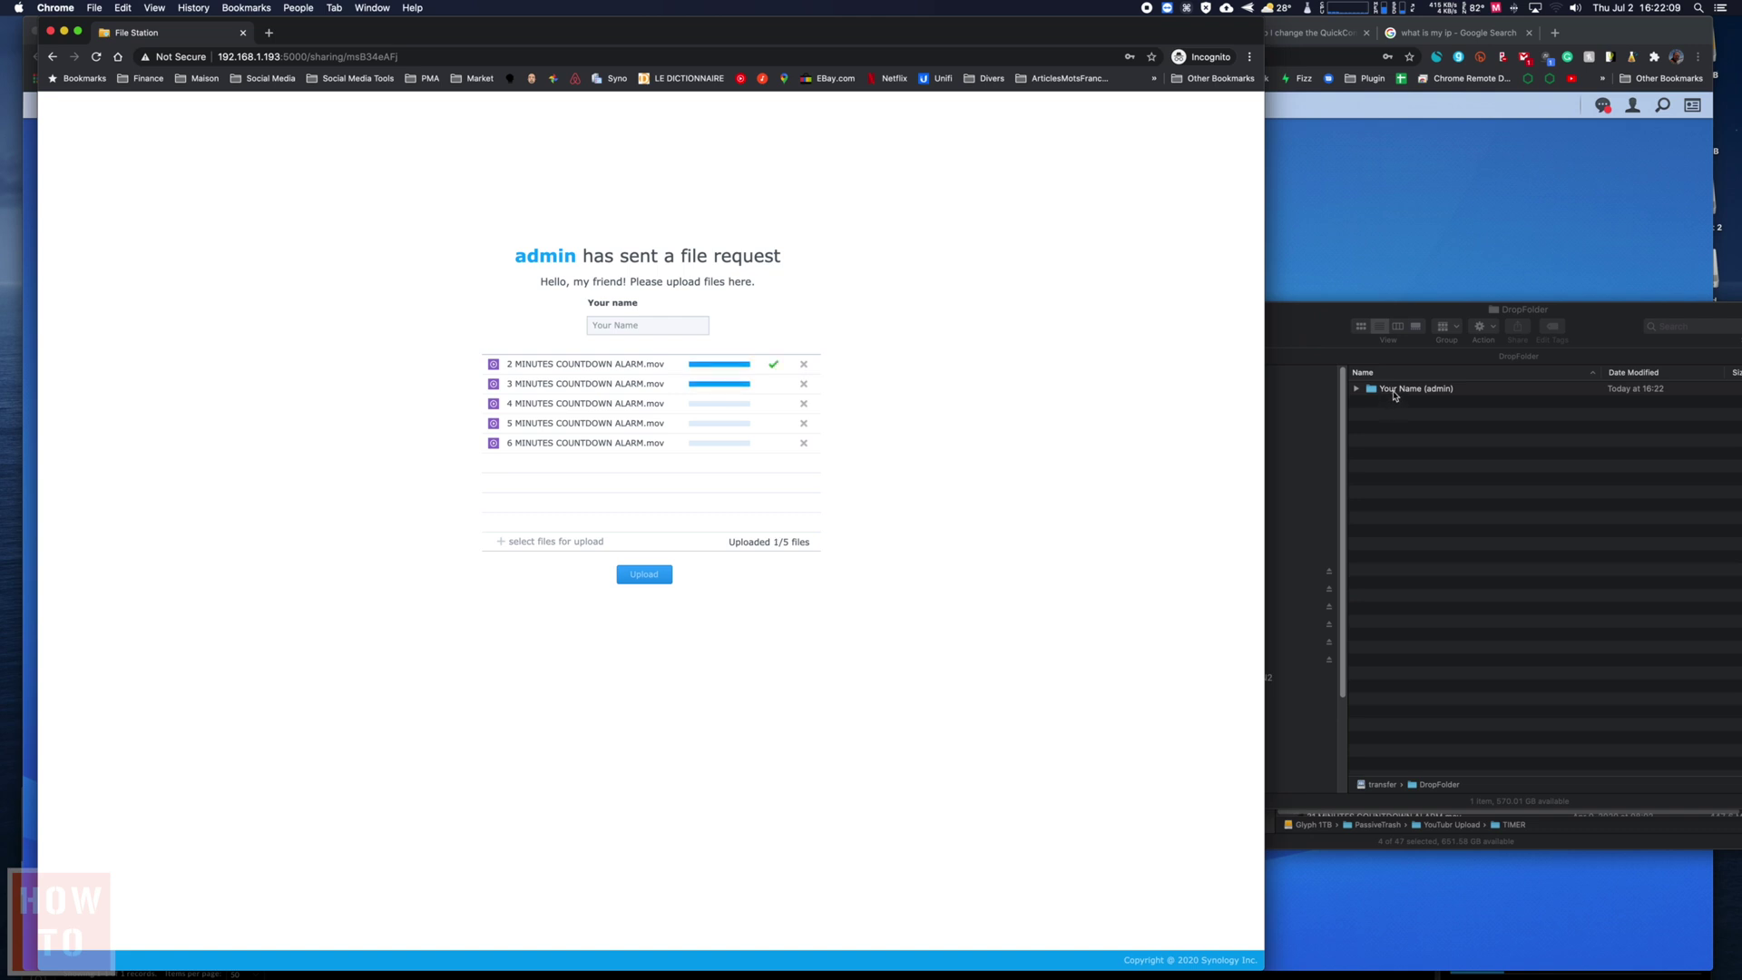
double_click(1395, 397)
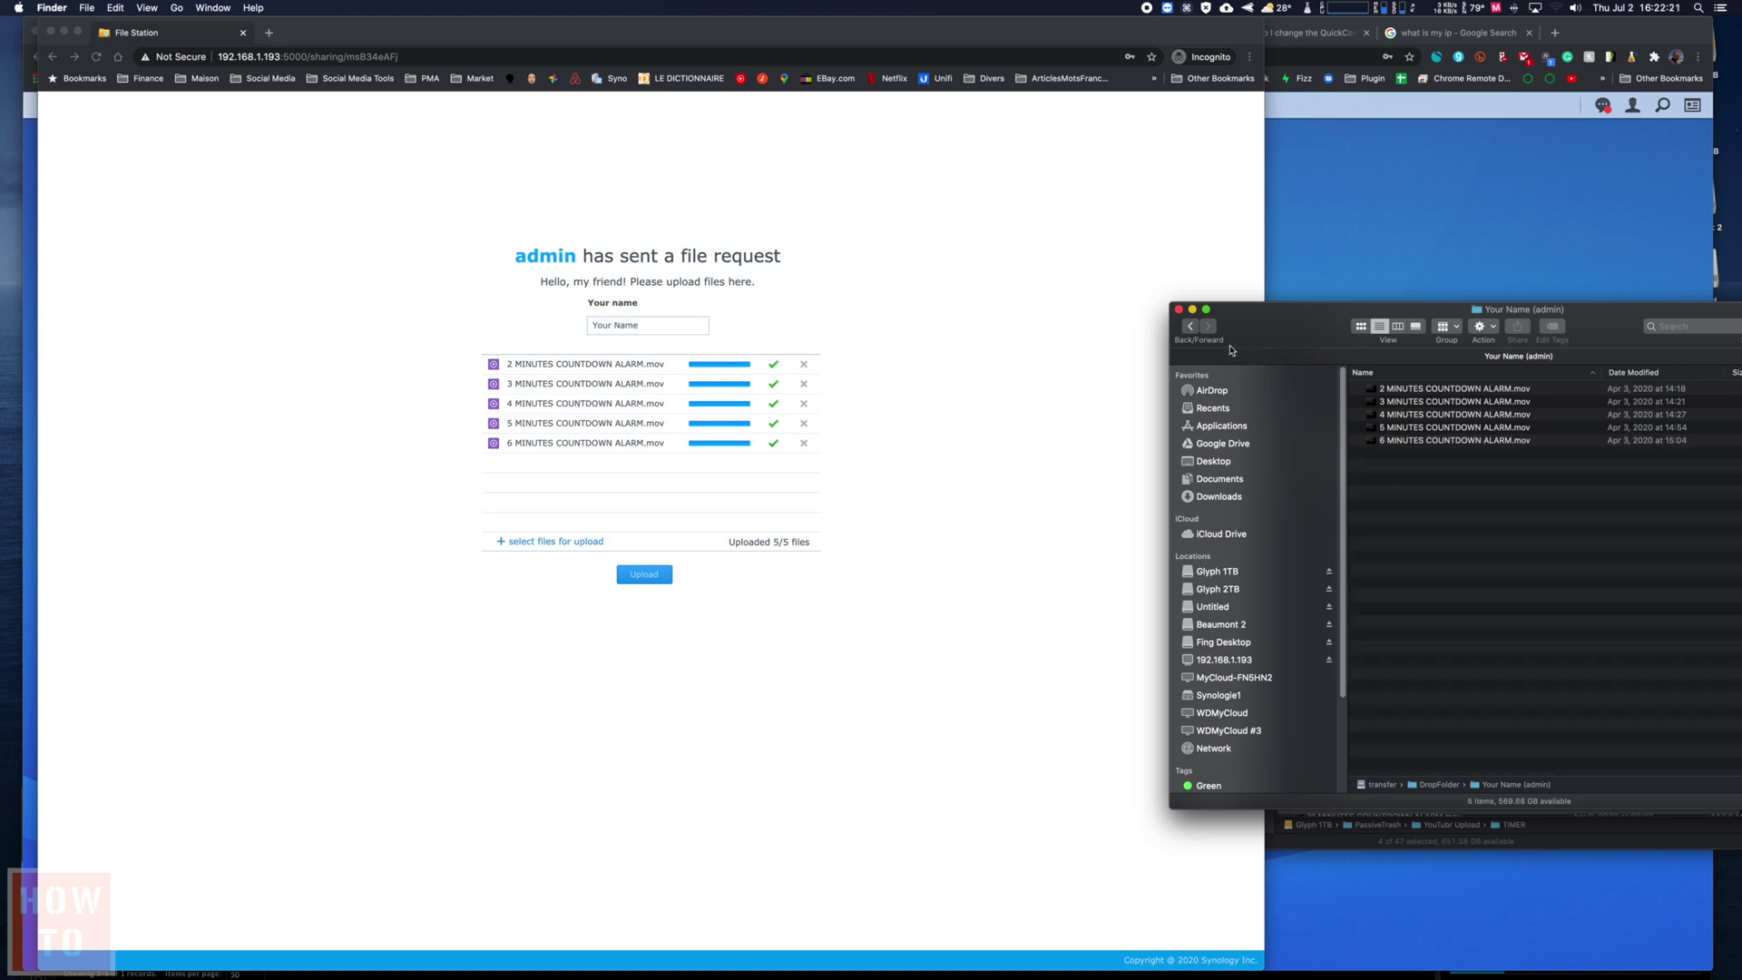
click(1191, 328)
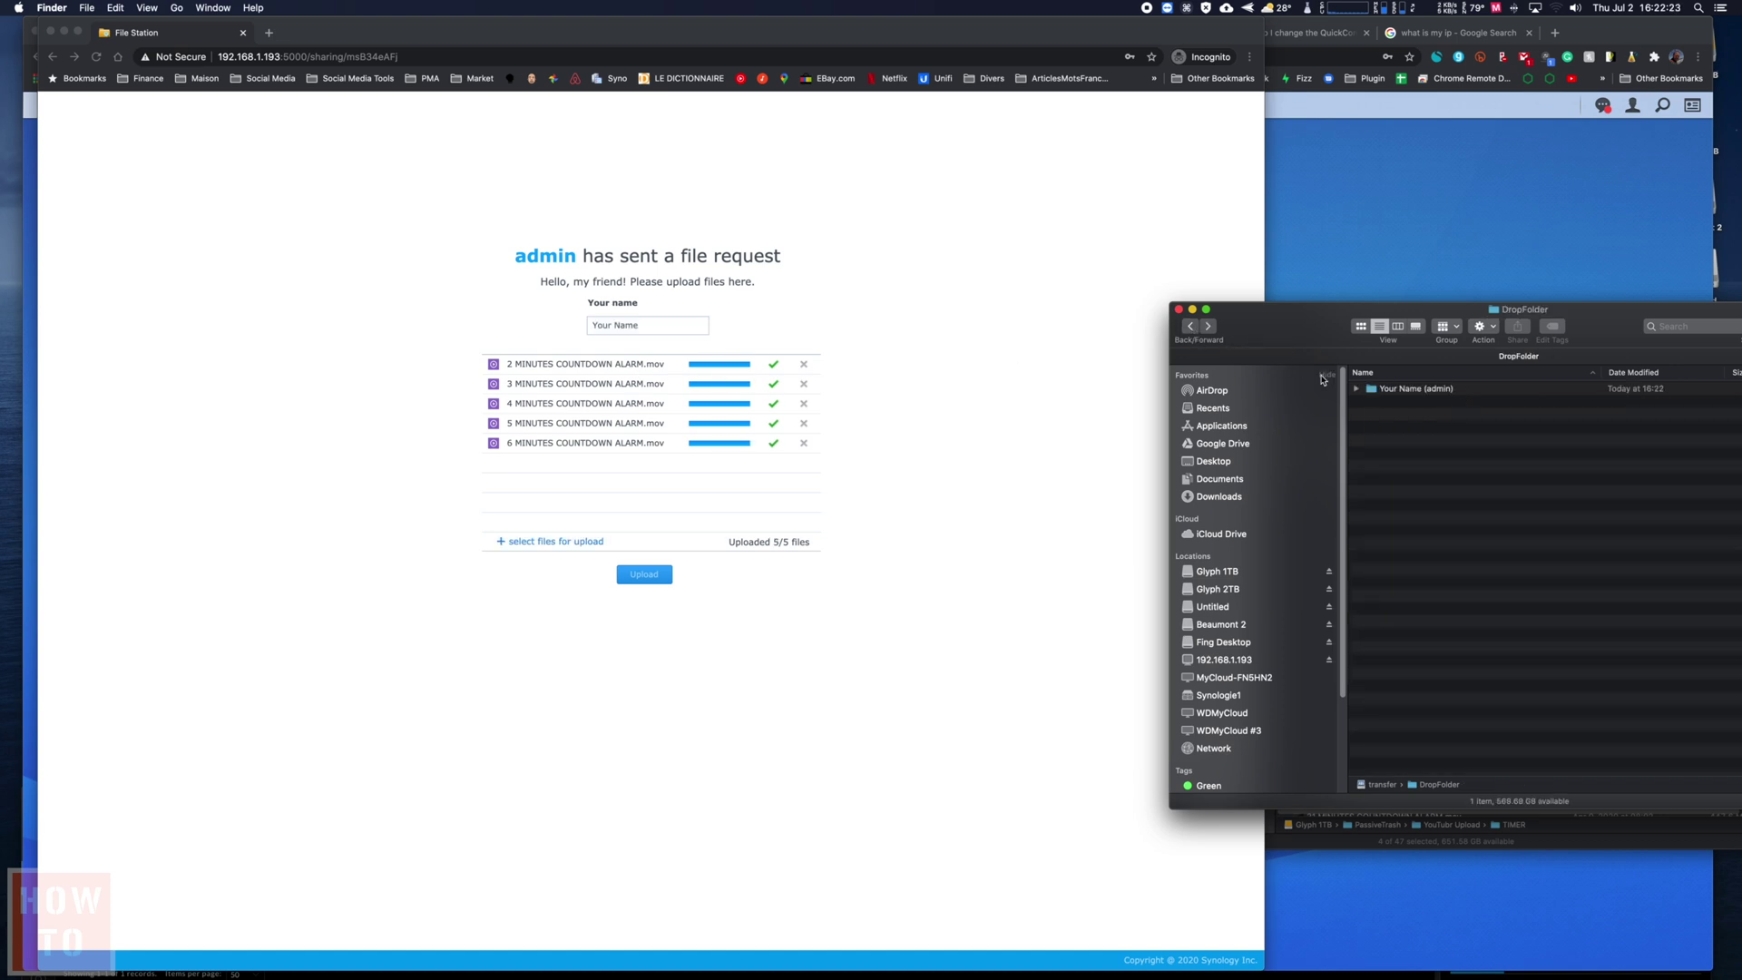
click(1405, 392)
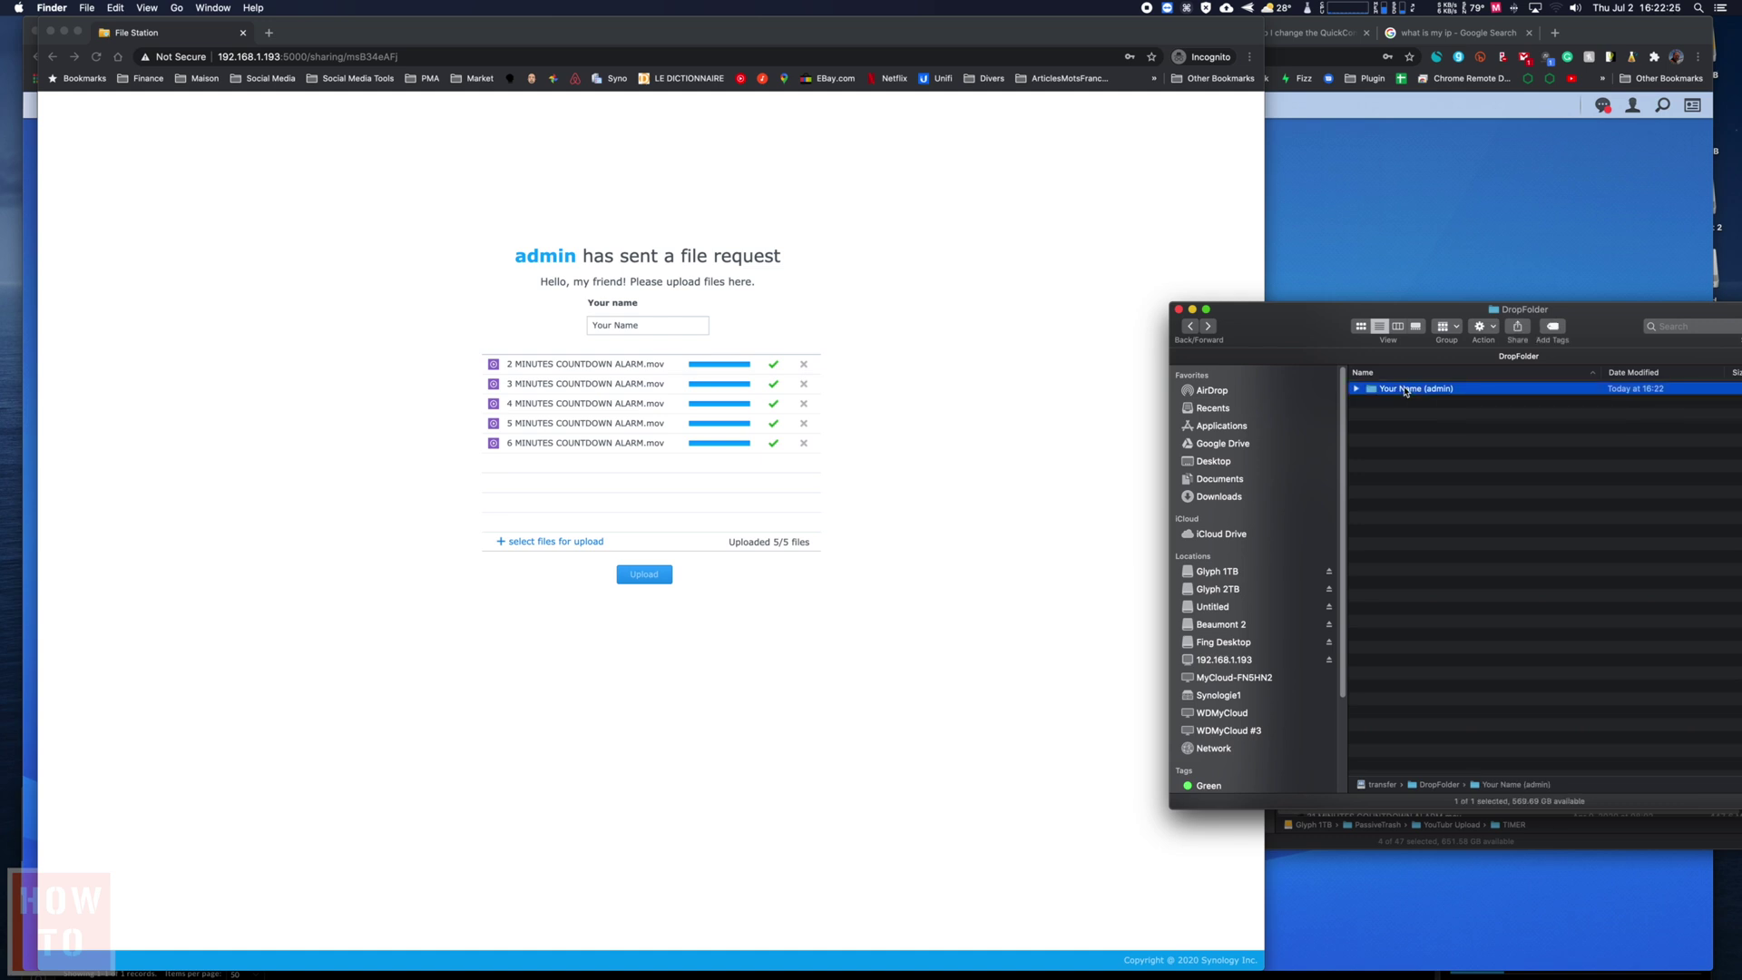
double_click(1406, 392)
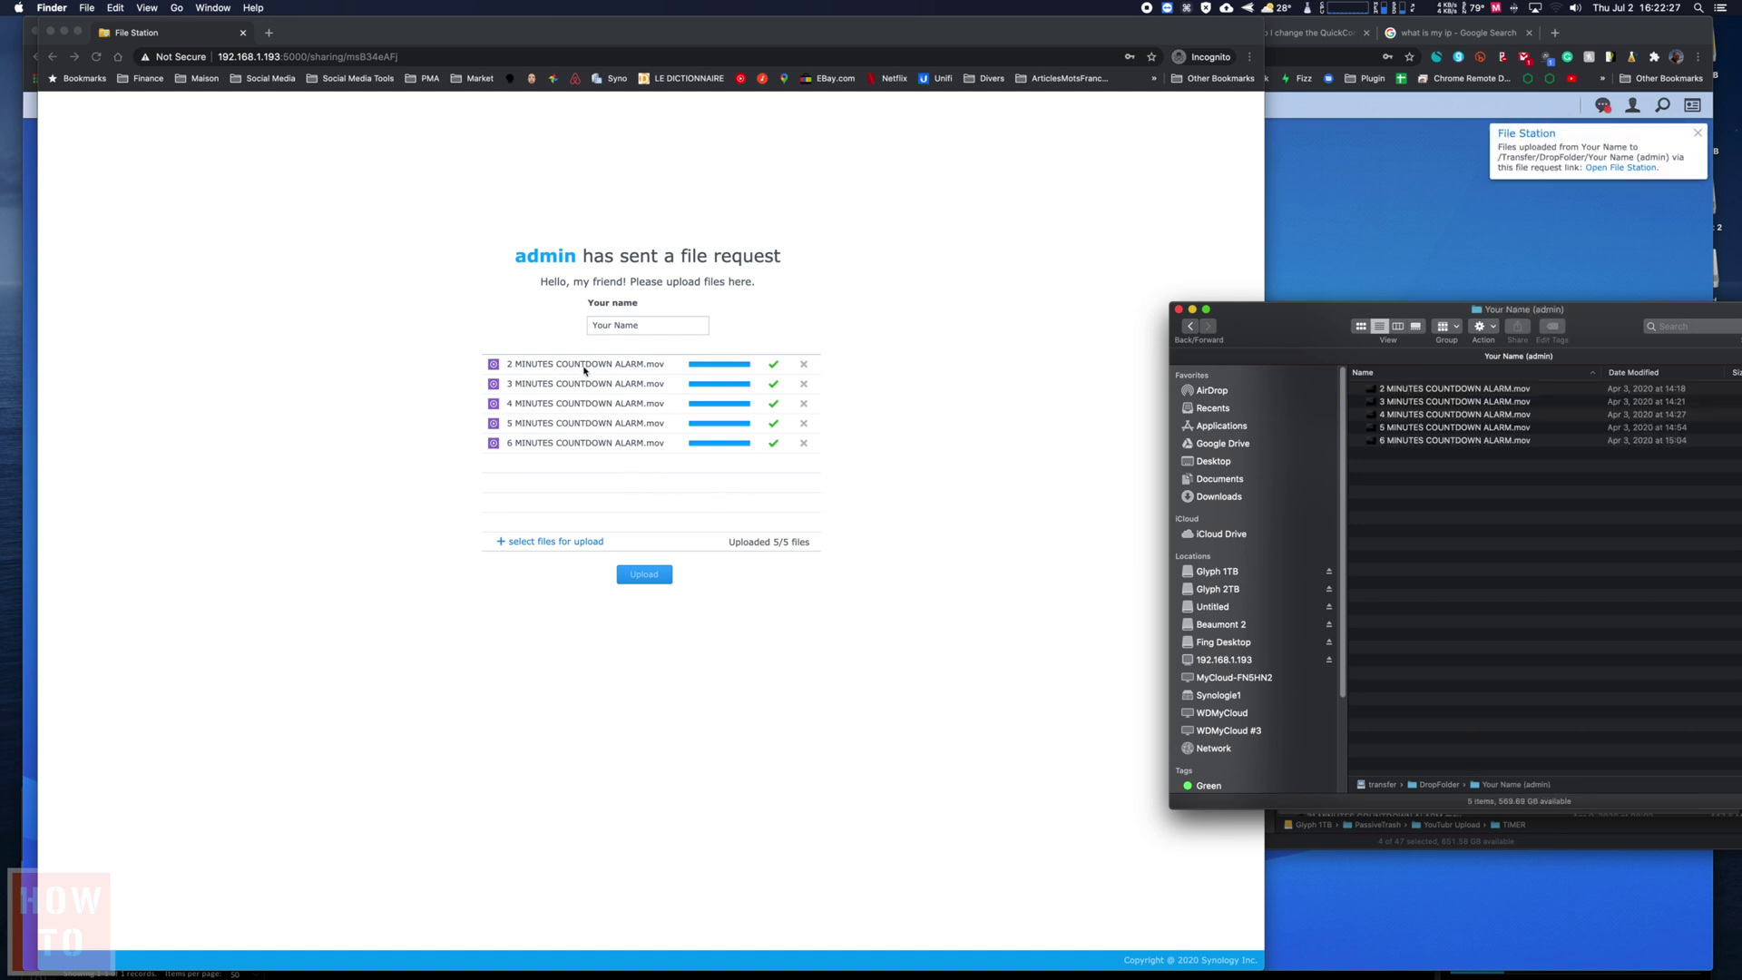
key(super+w)
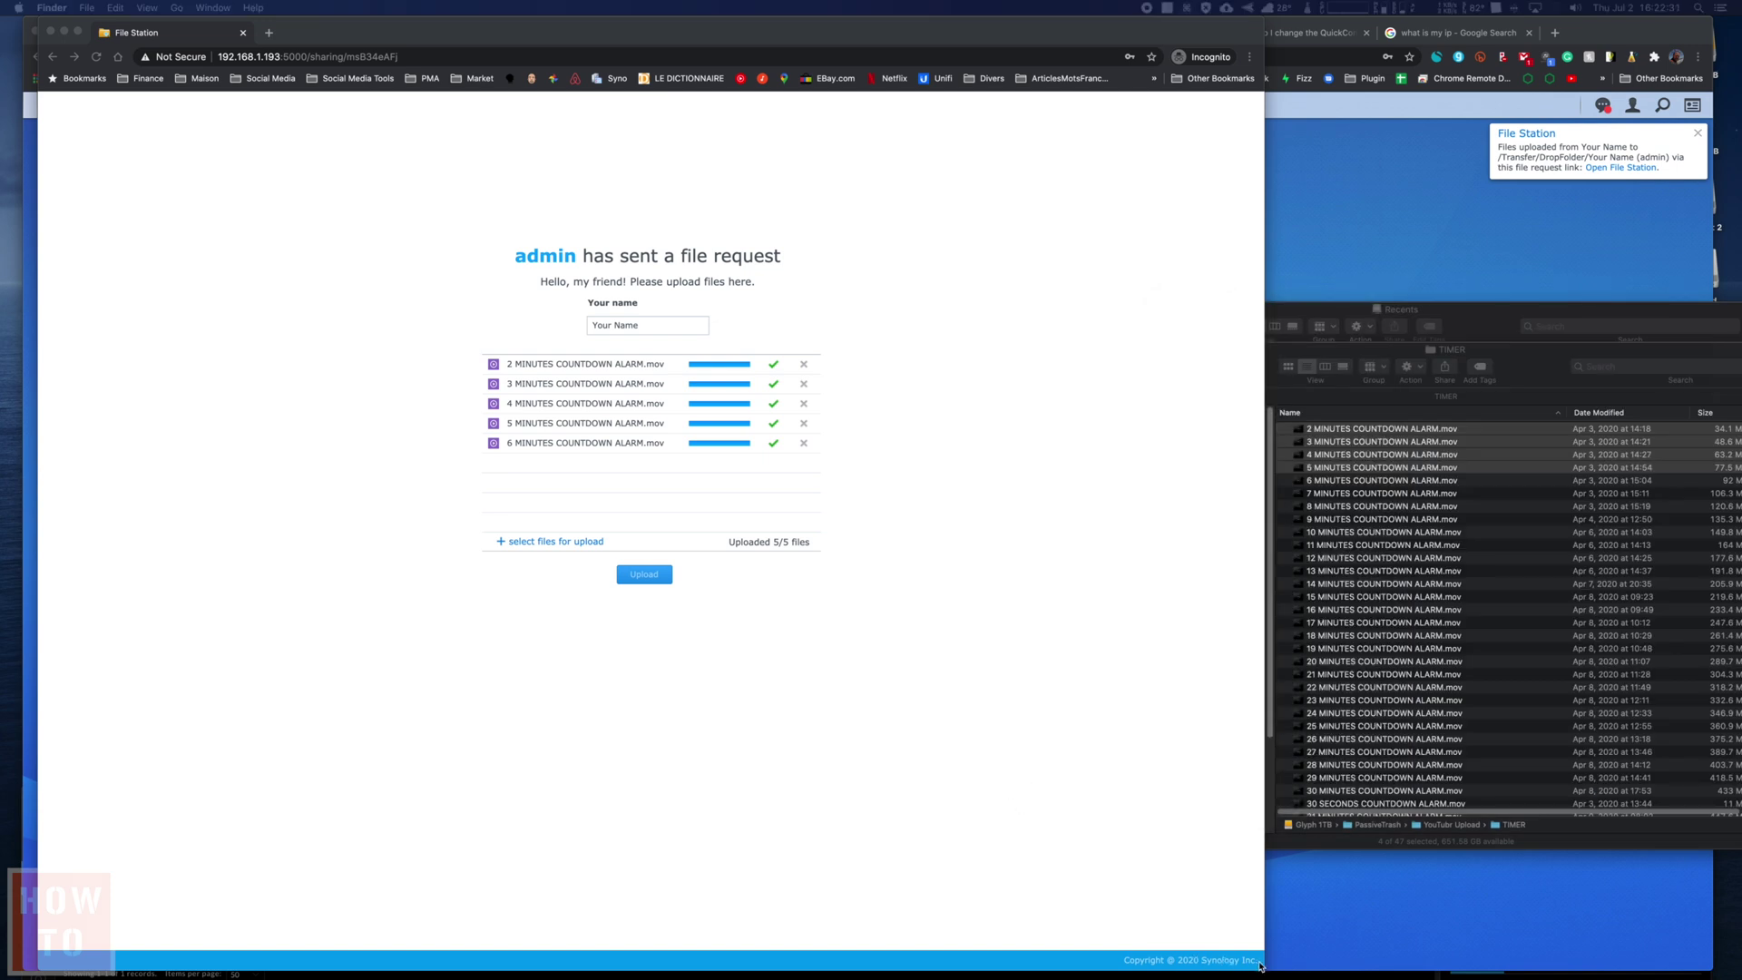
drag(1260, 968, 1718, 960)
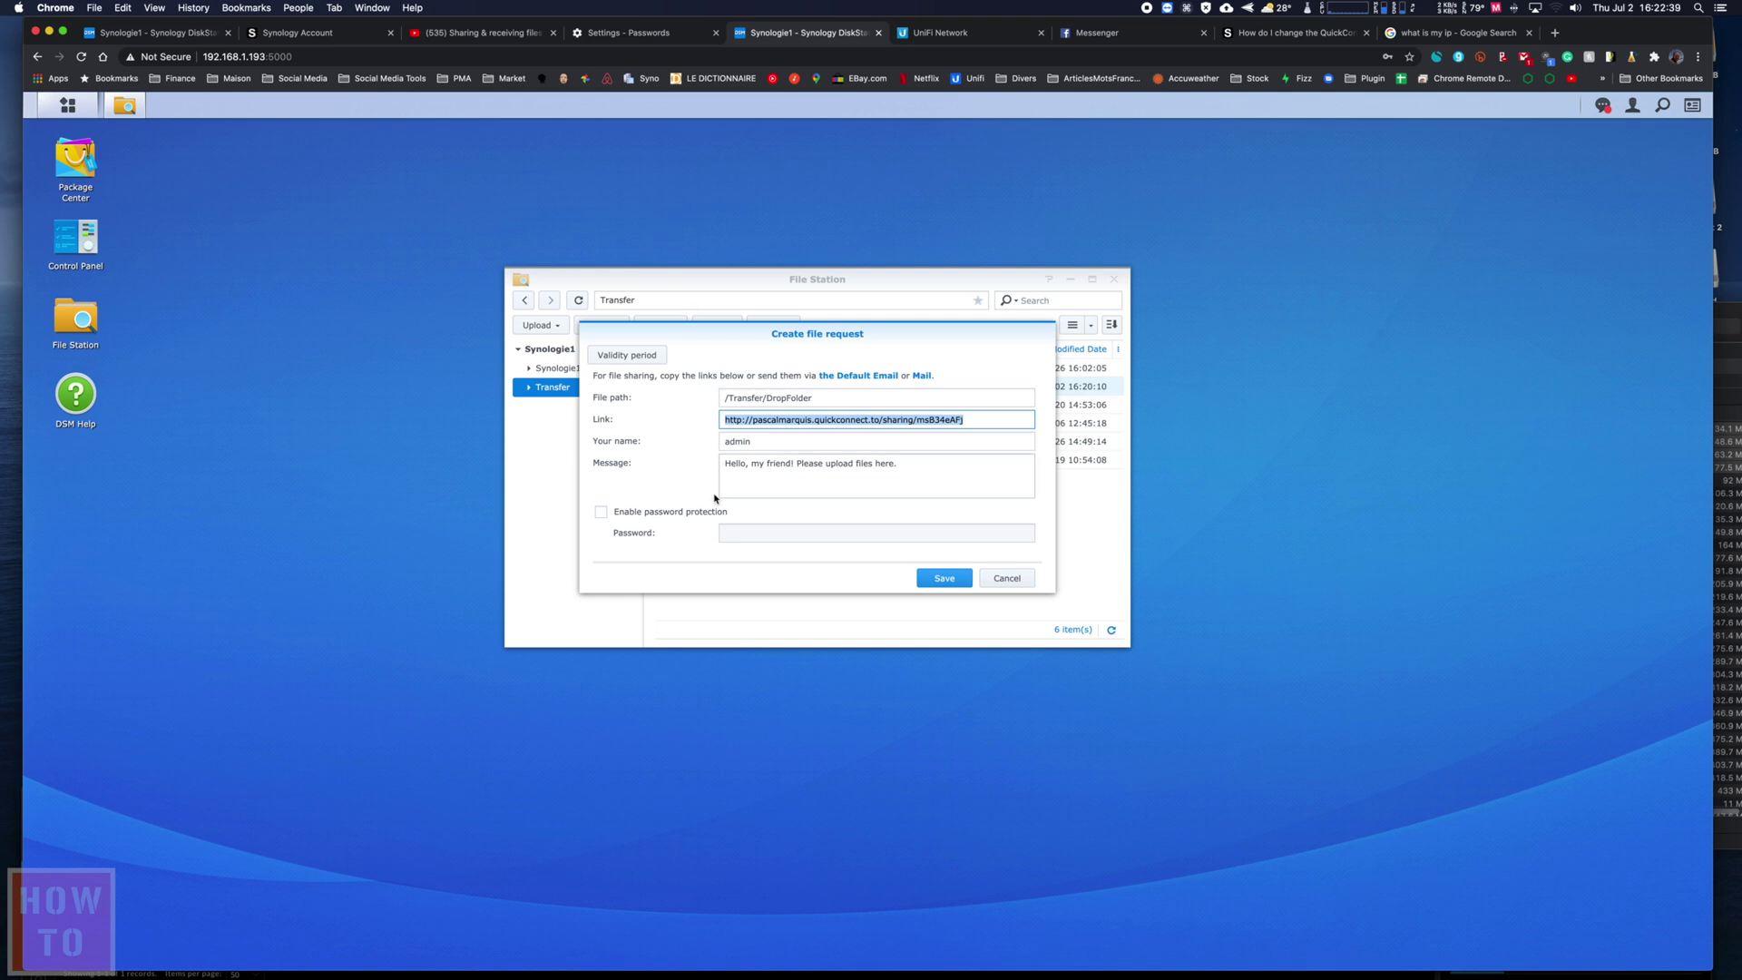
- Enable password protection on the DropFolder file request and enter a password
click(602, 512)
click(760, 542)
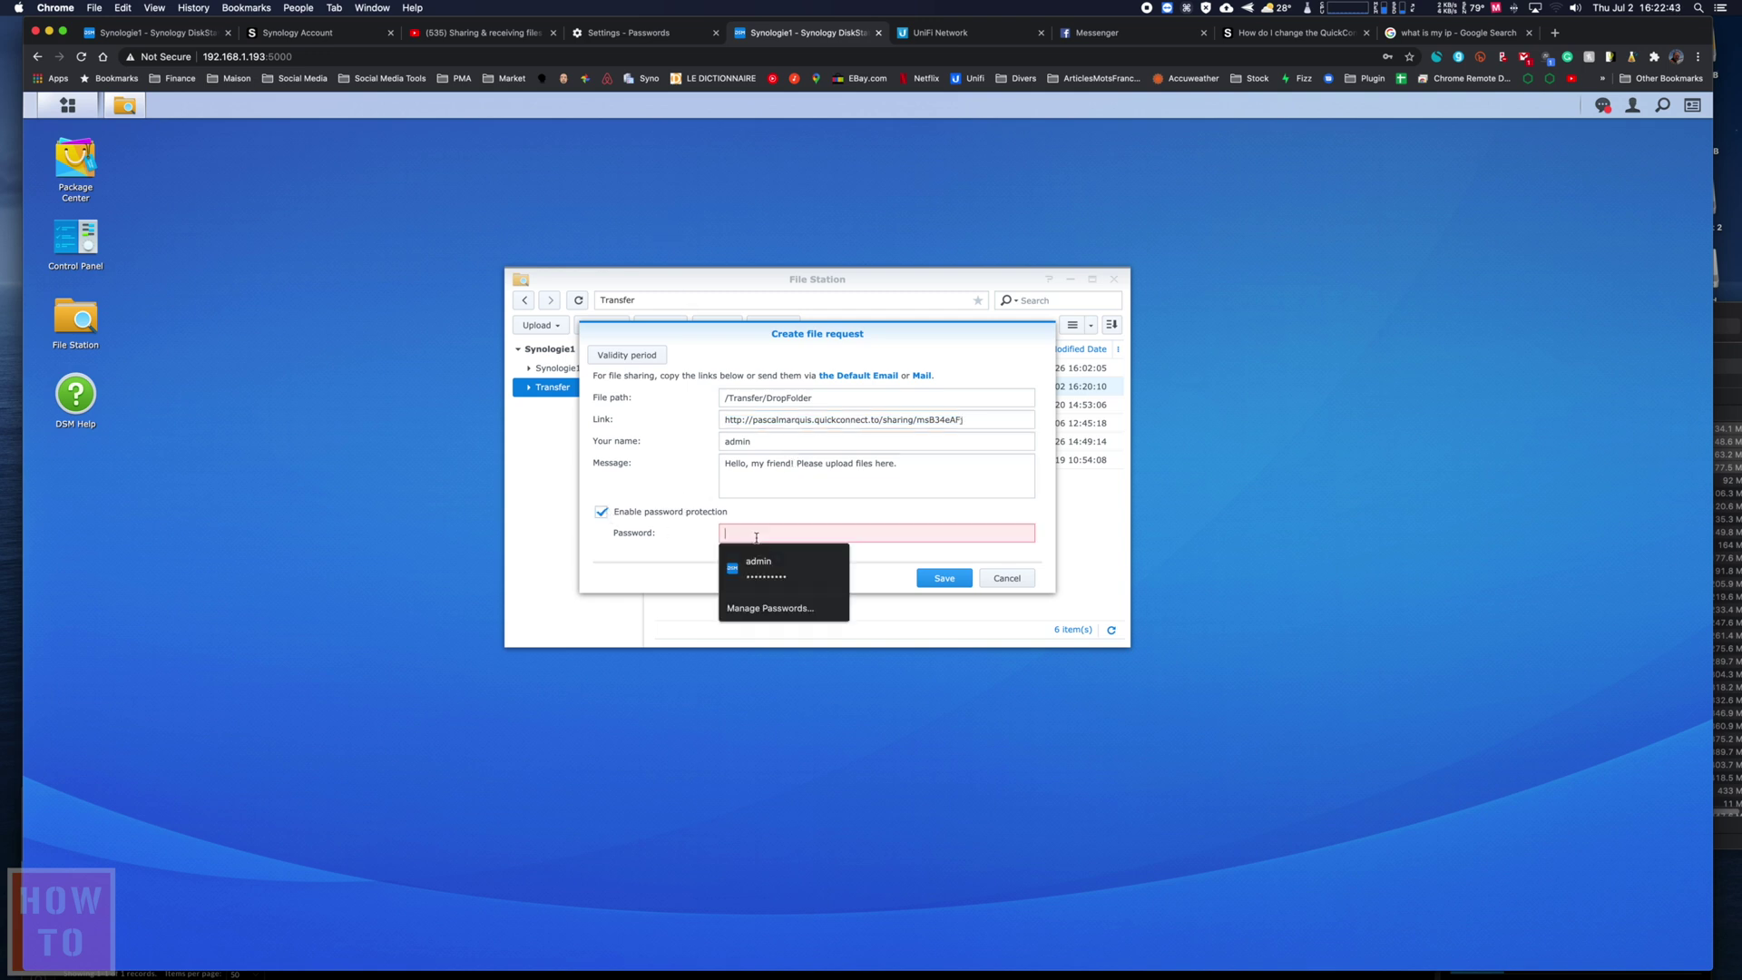
right_click(758, 542)
click(755, 532)
text(••)
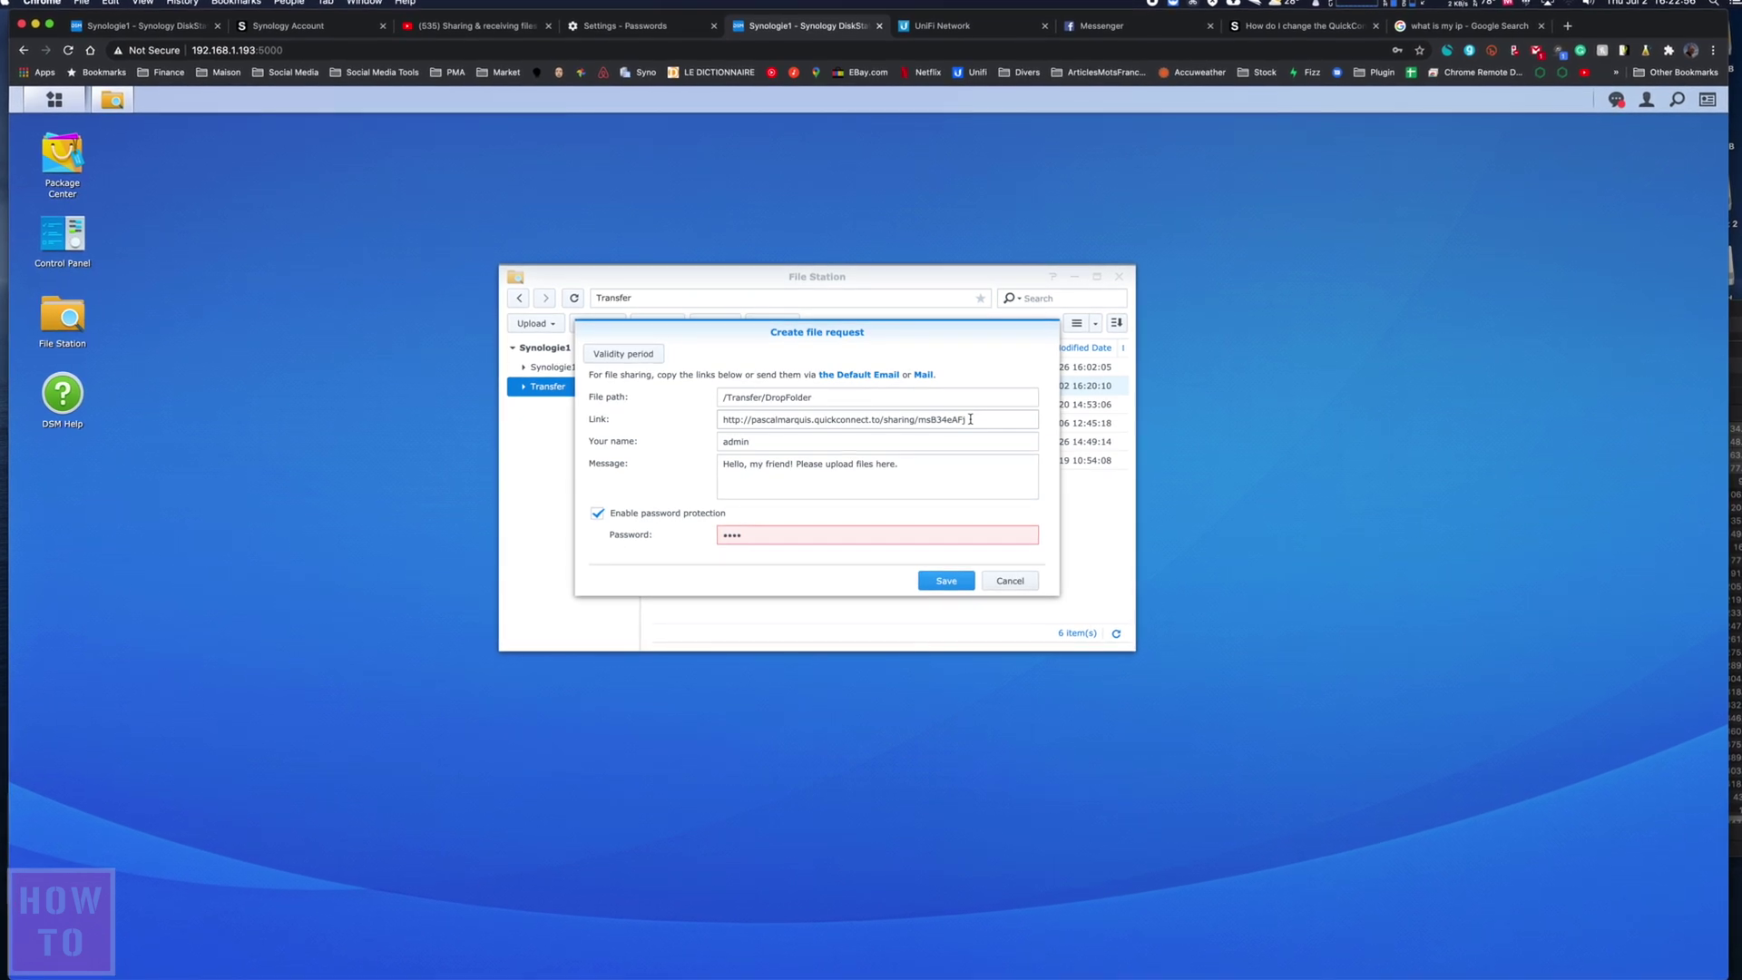
mouse_move(742, 535)
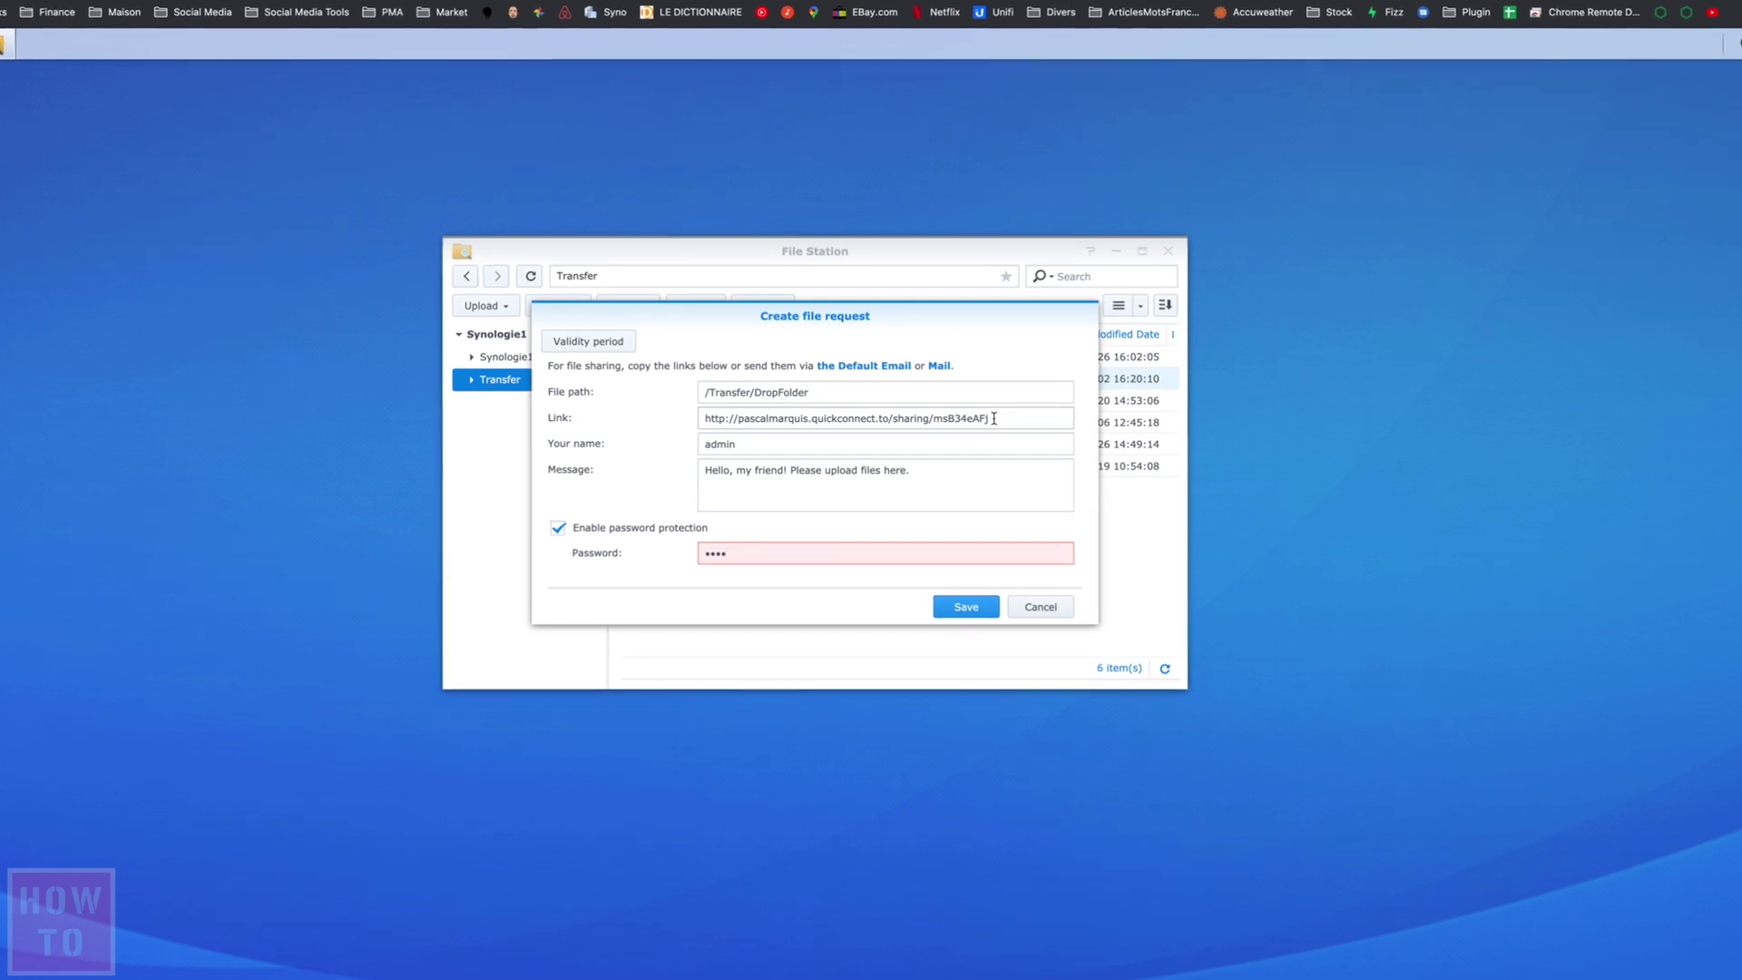
- Set the request link's stop time to 2020-07-09 at 02:00:00
click(573, 340)
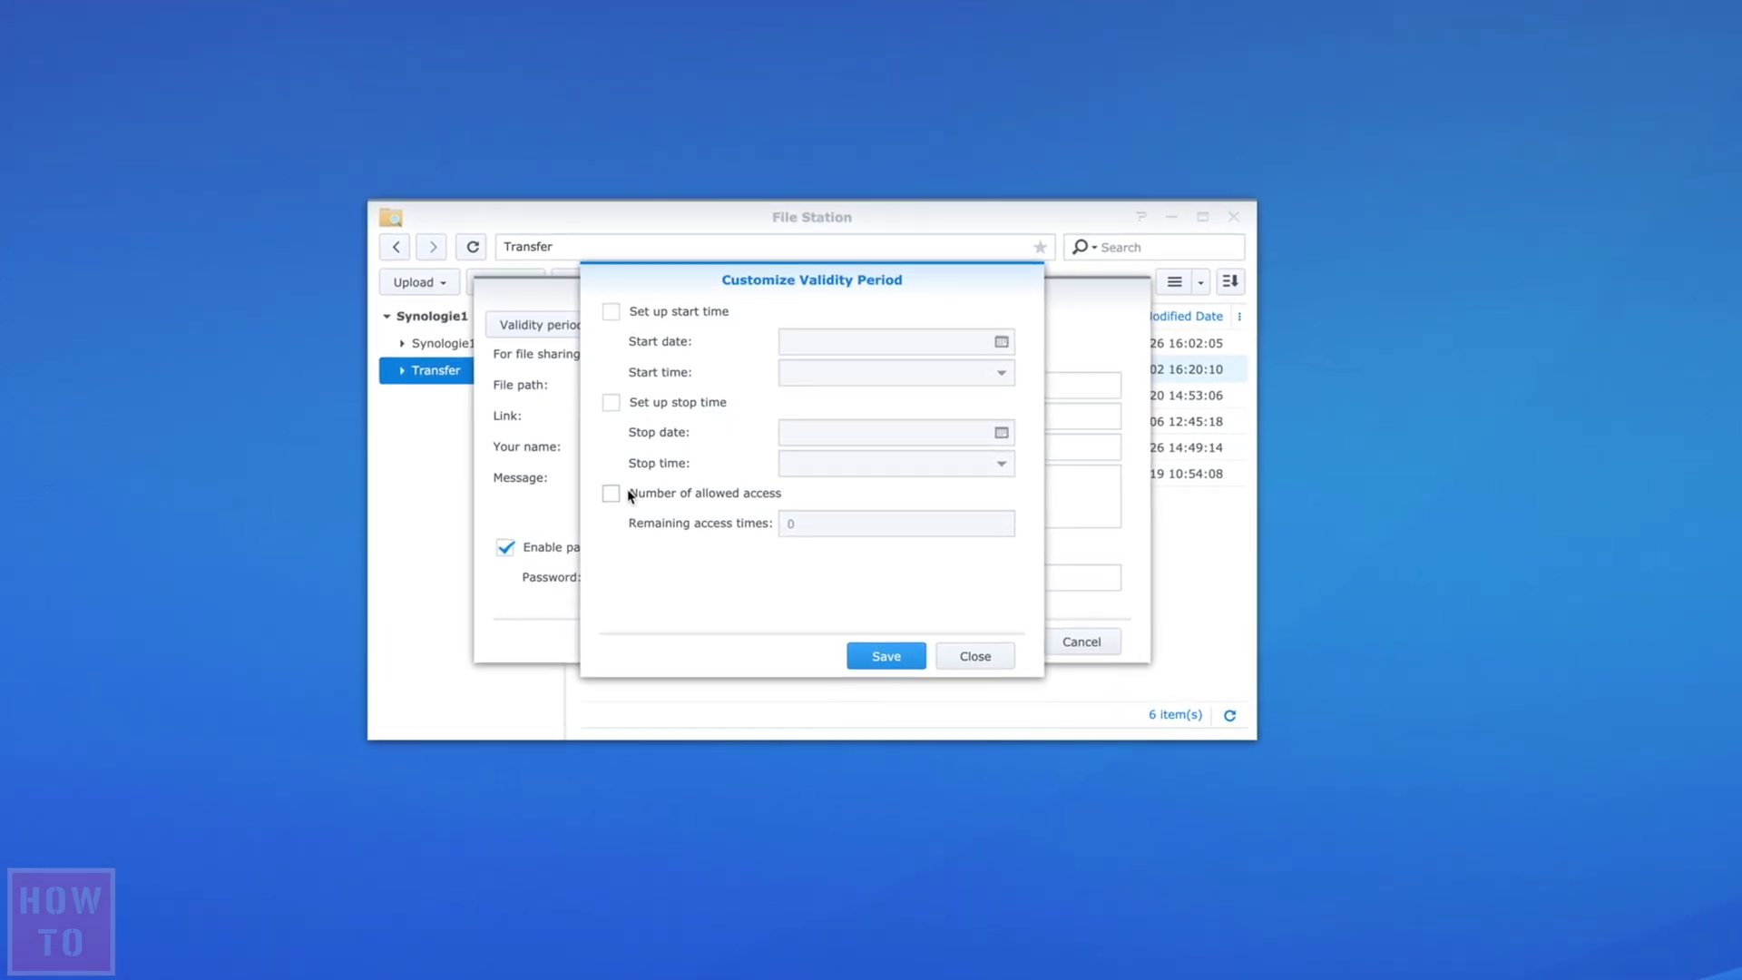
click(611, 402)
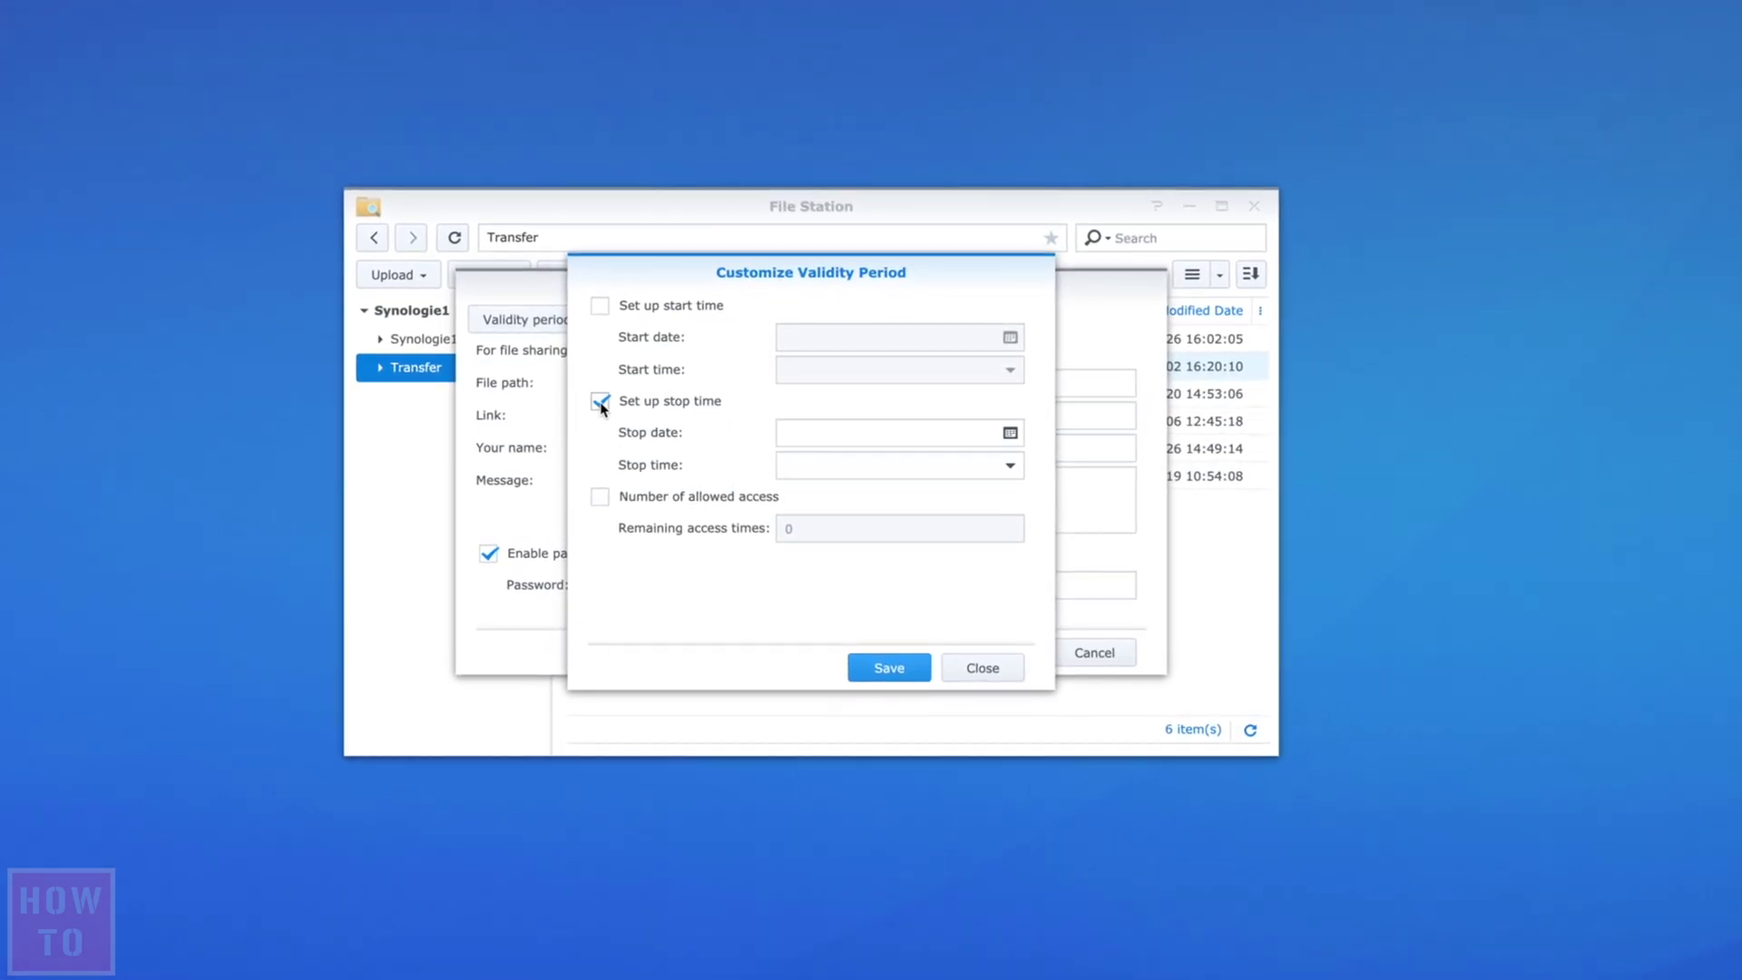
click(1009, 435)
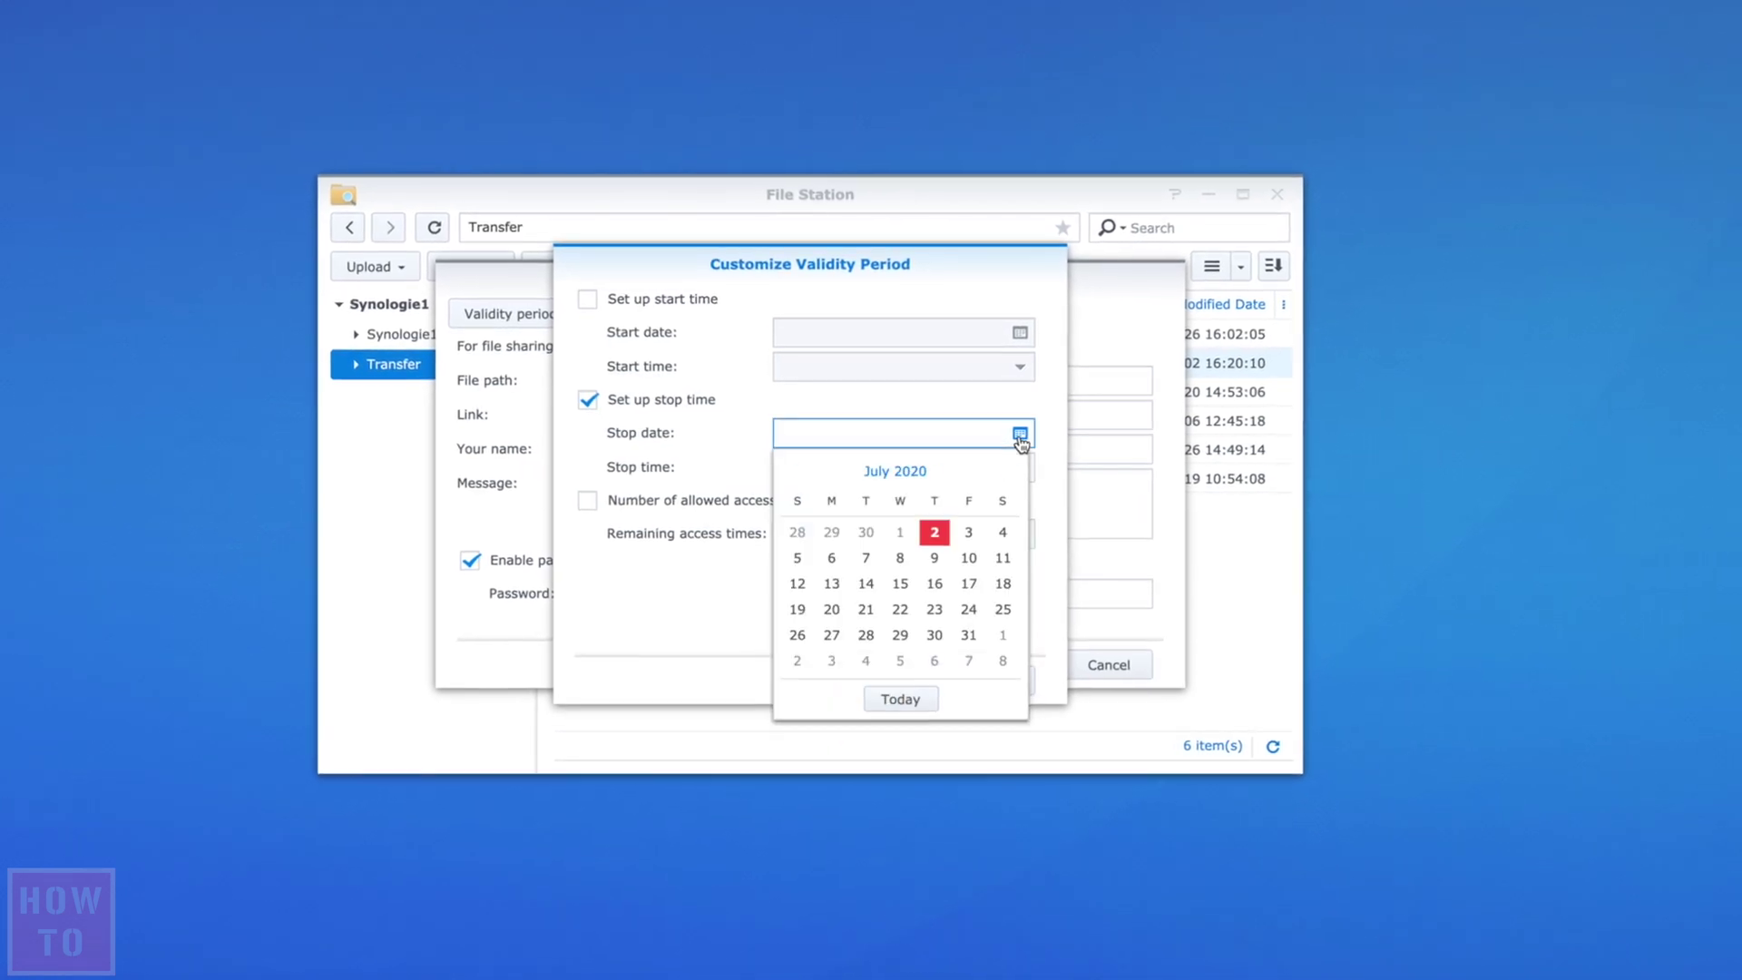
click(941, 565)
click(885, 469)
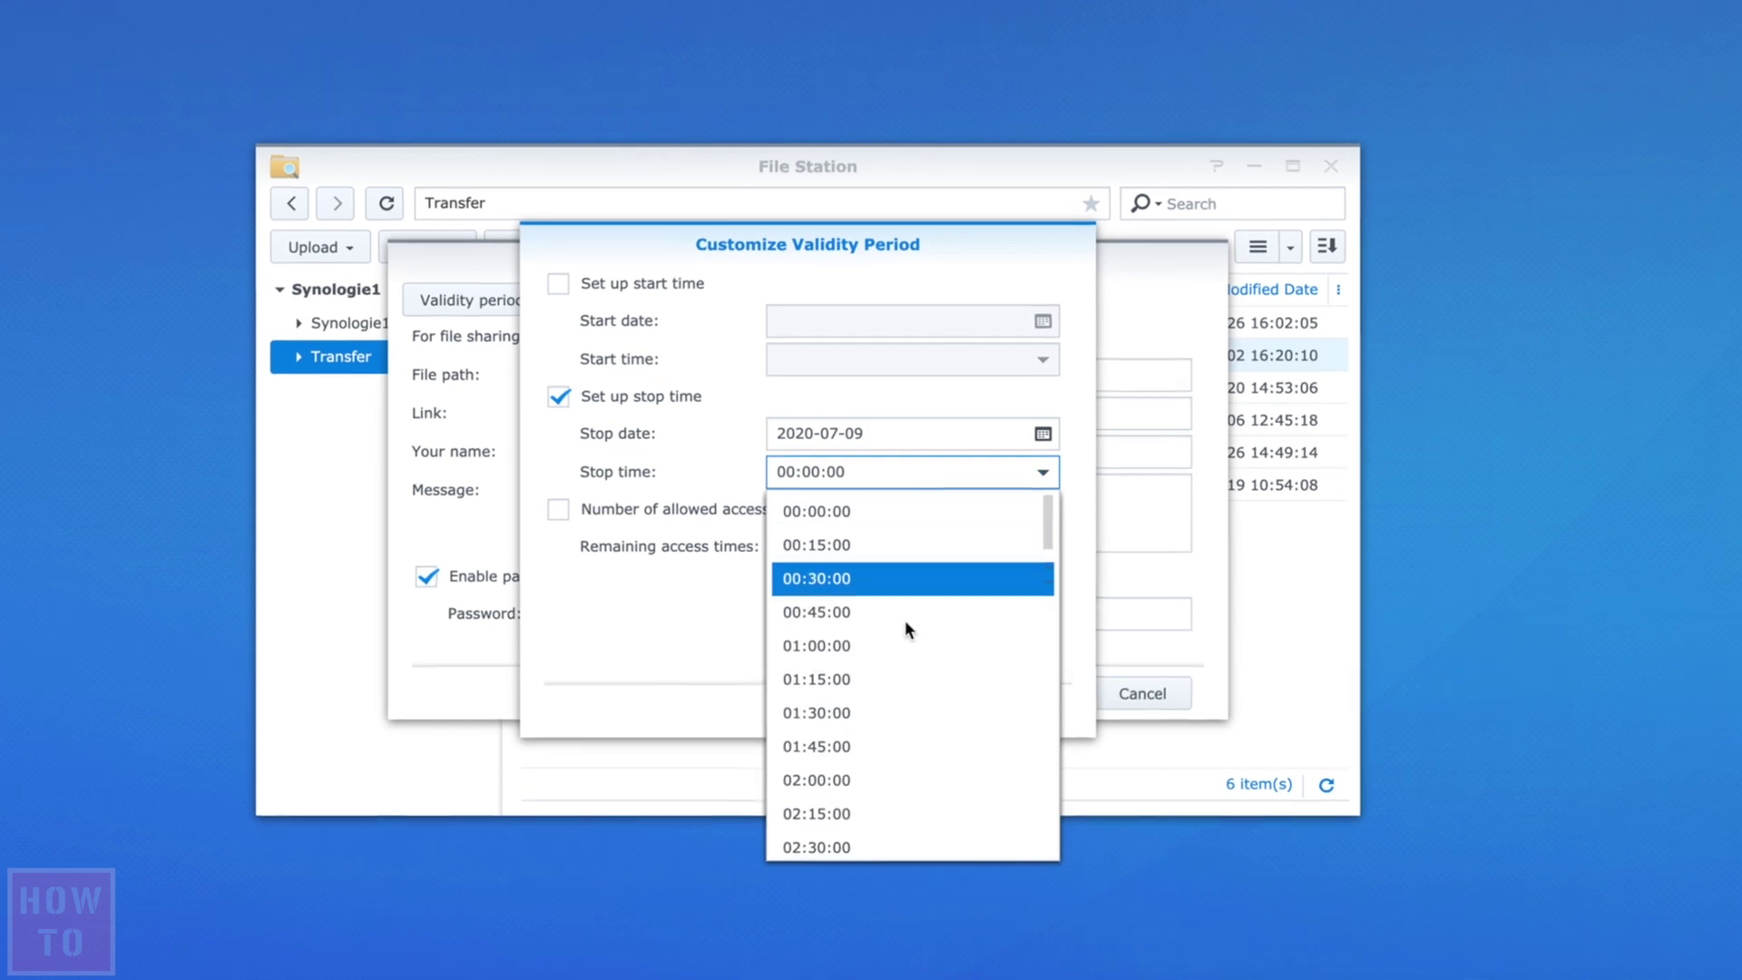
click(903, 780)
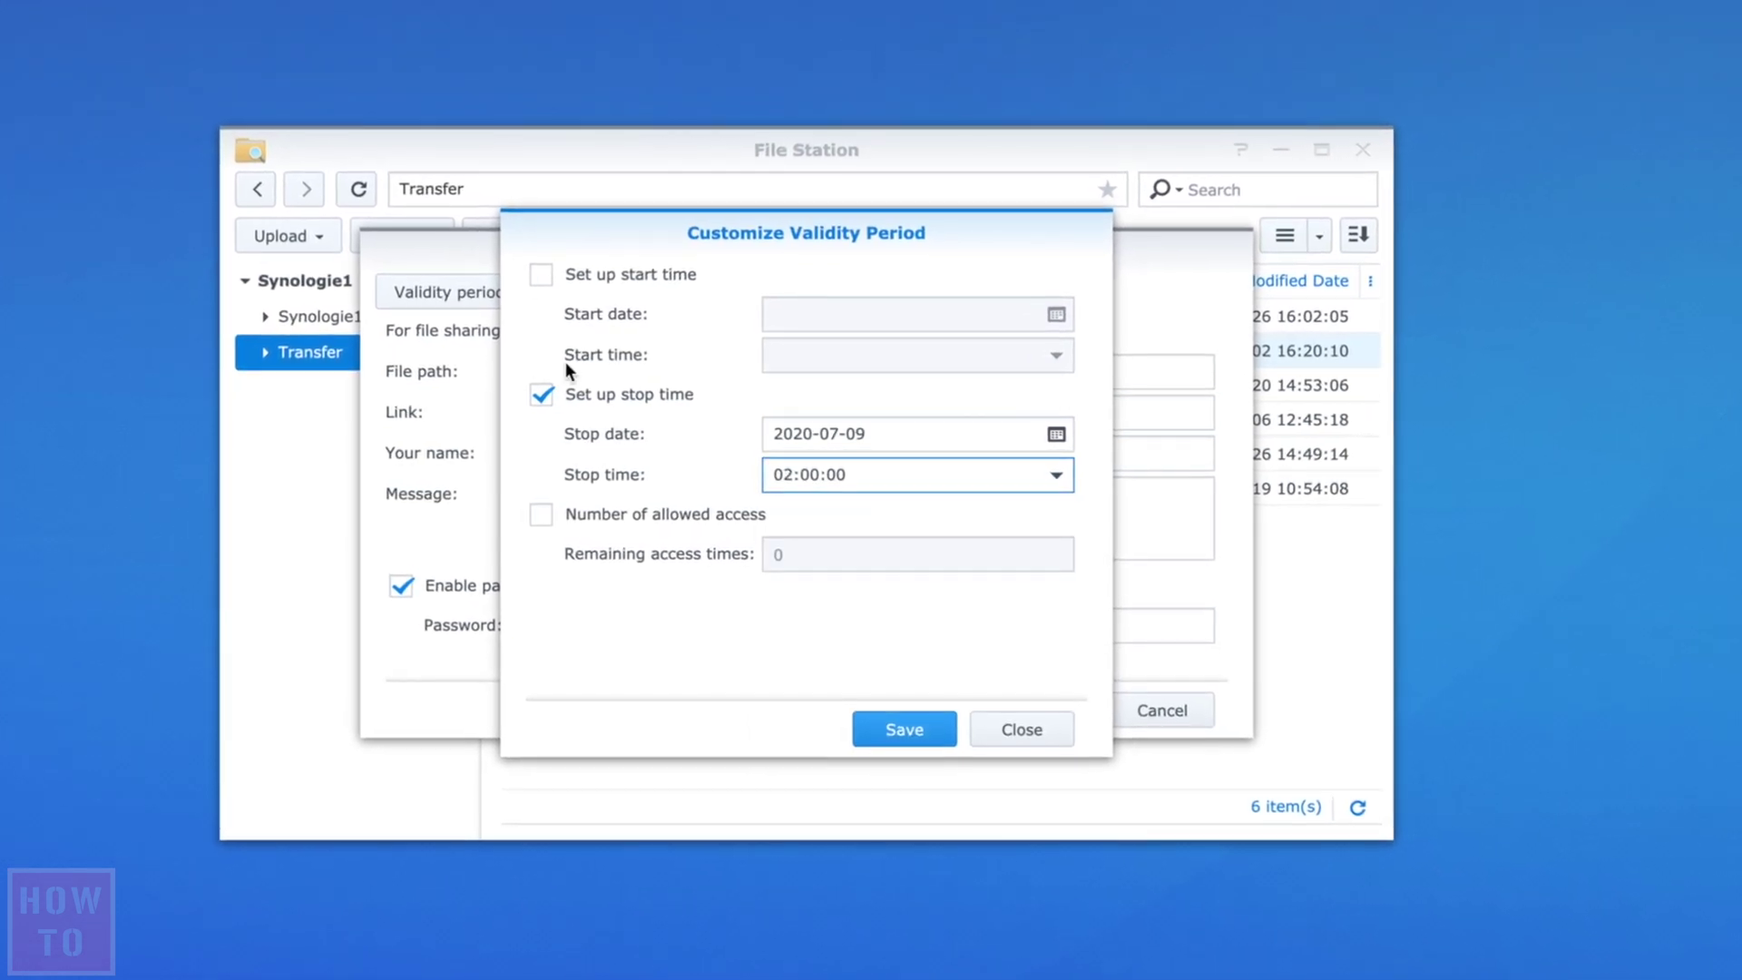
- Limit the link to 10 accesses and save the file request settings
click(541, 515)
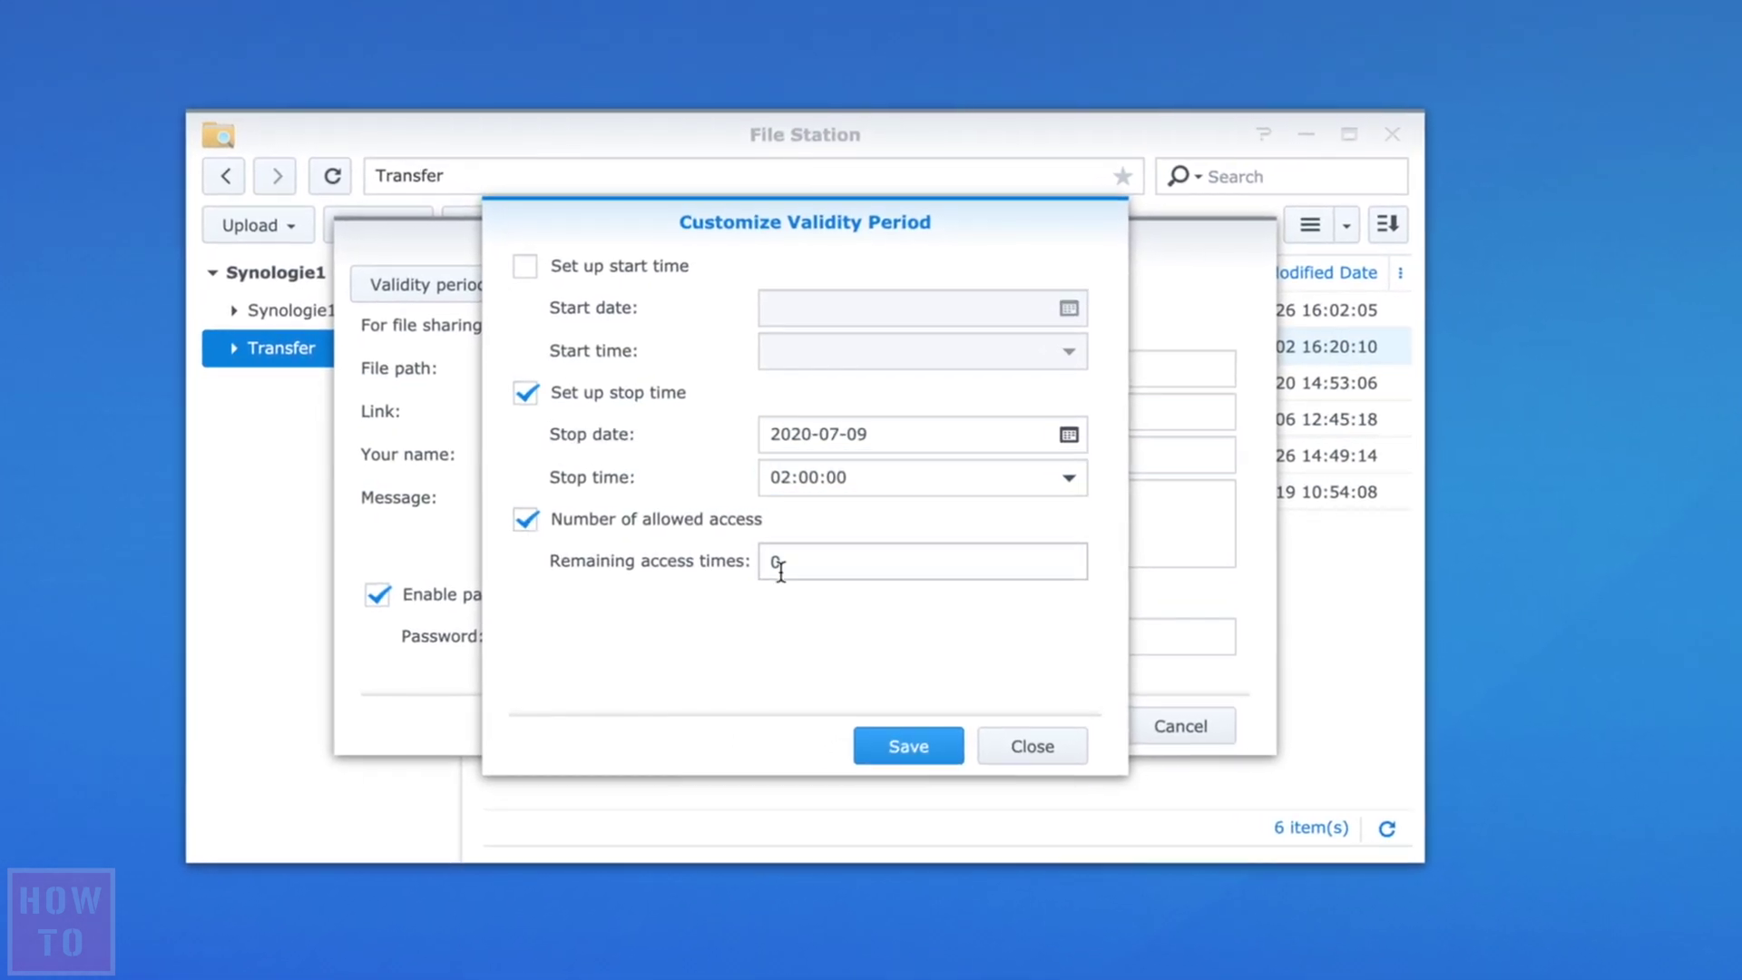
click(781, 570)
text(10)
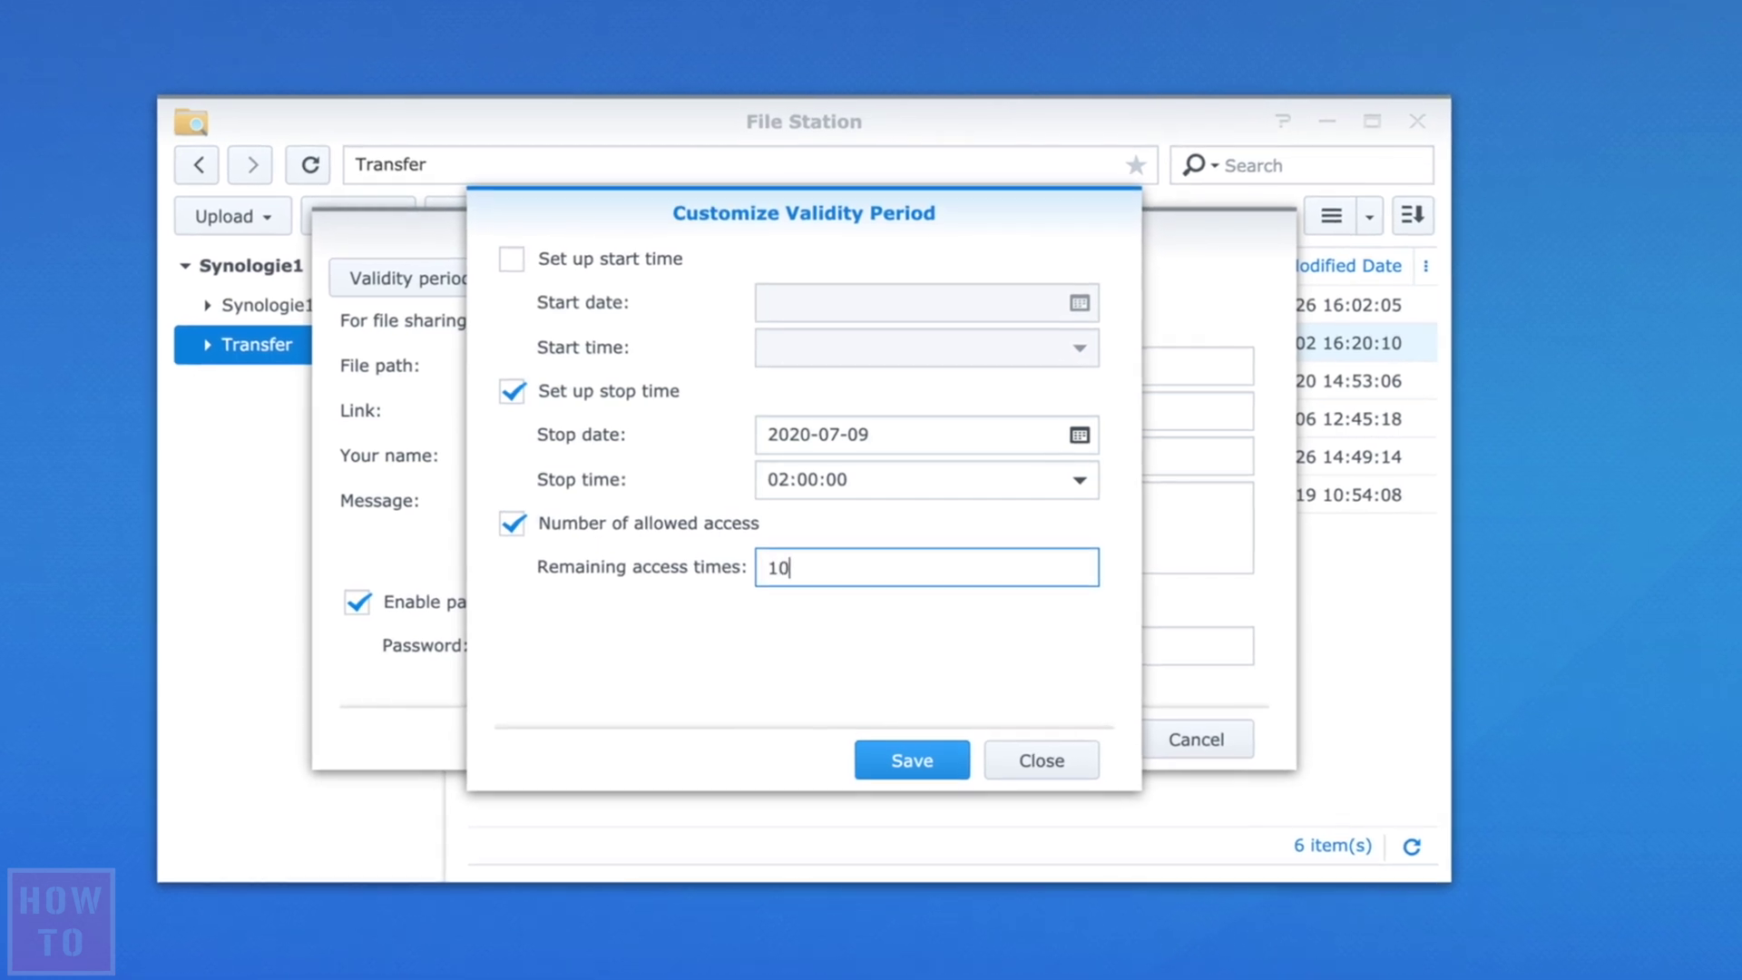
click(912, 760)
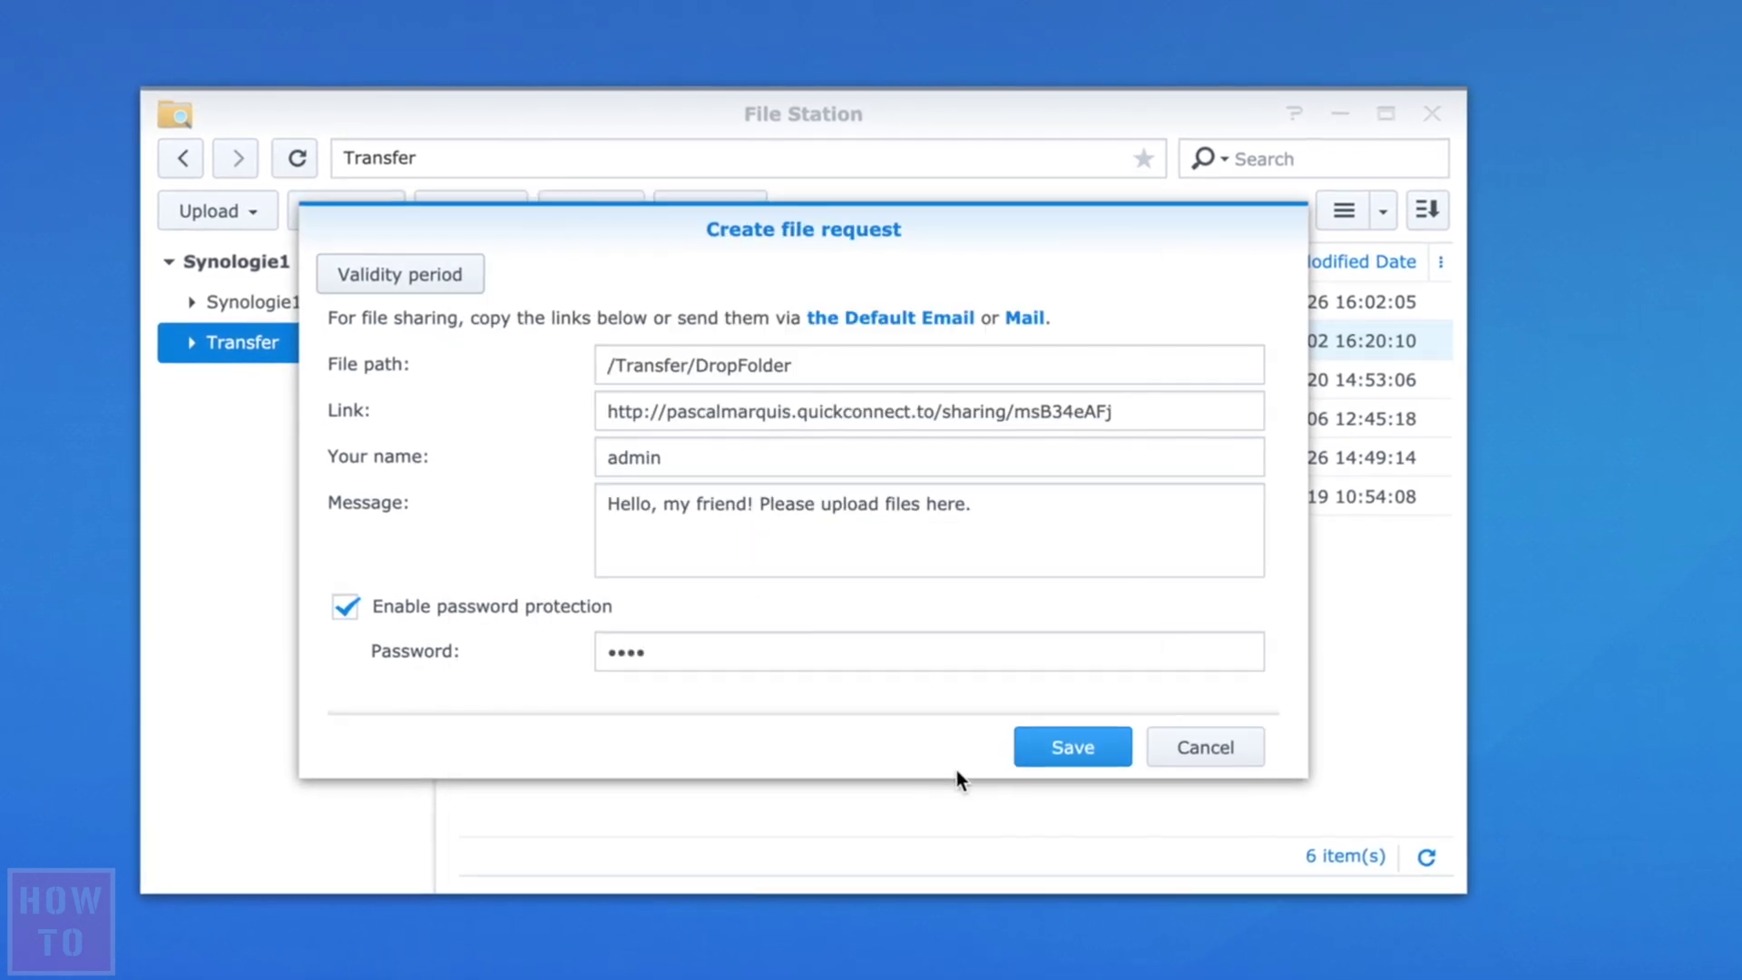
click(1075, 749)
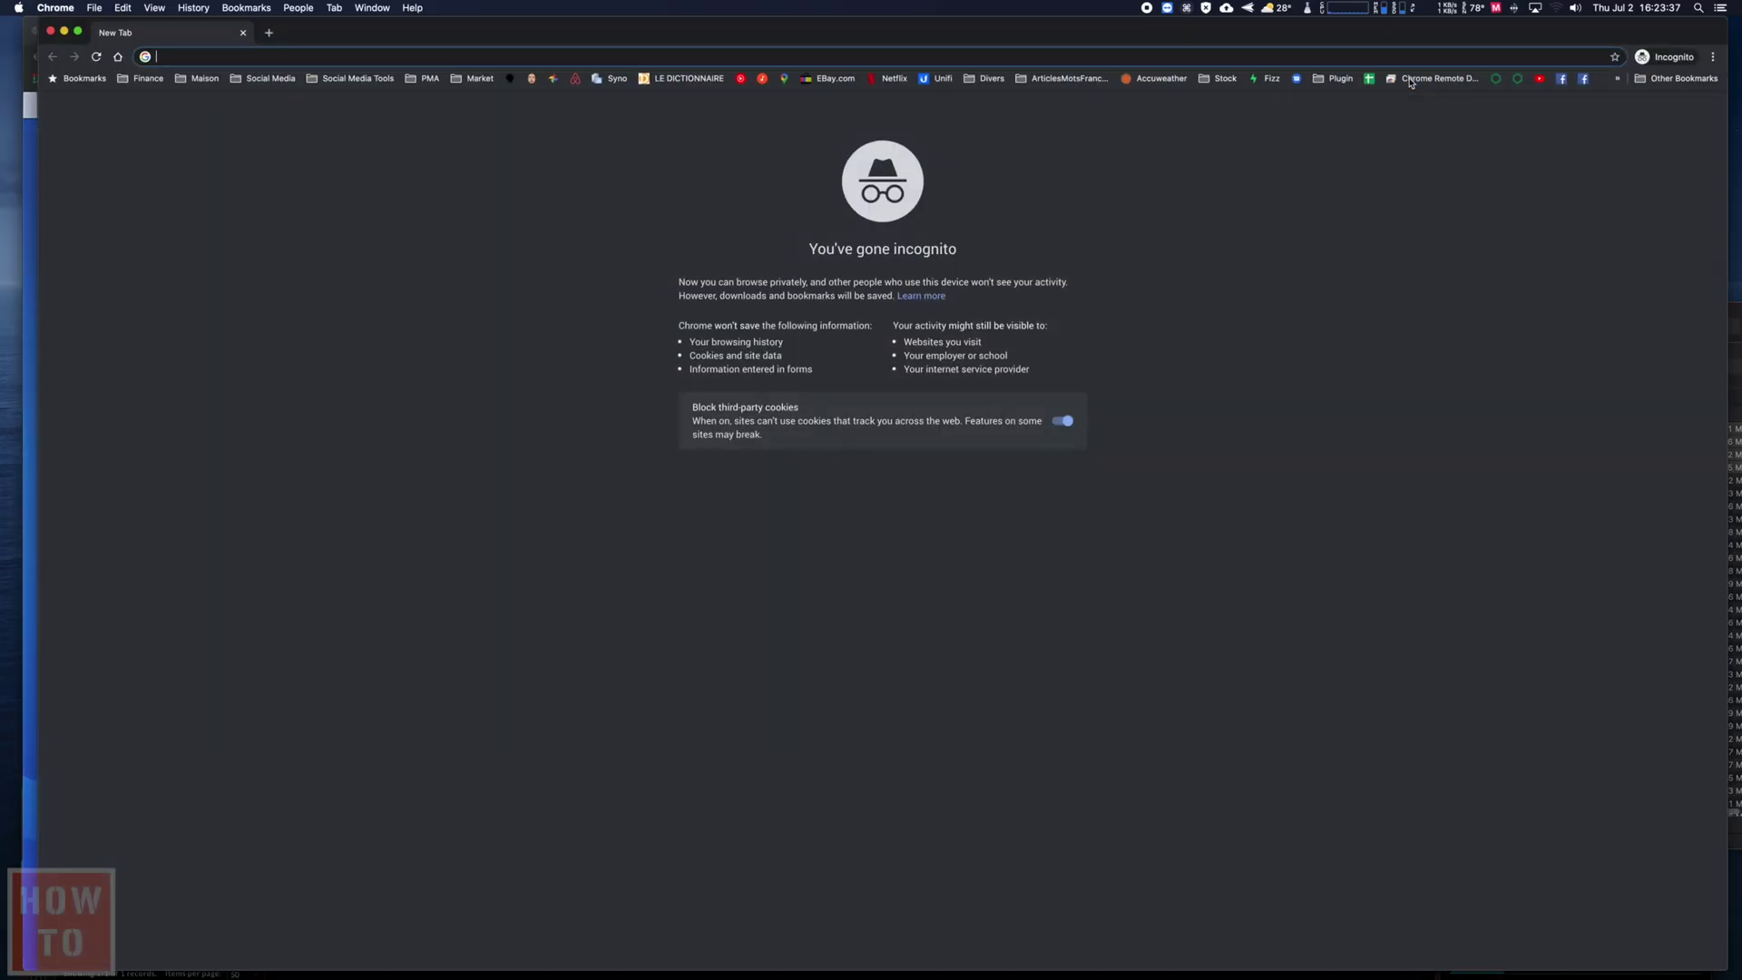
- Test the copied link in the incognito window, unlock it with the password, then close it
key(super+v)
key(Return)
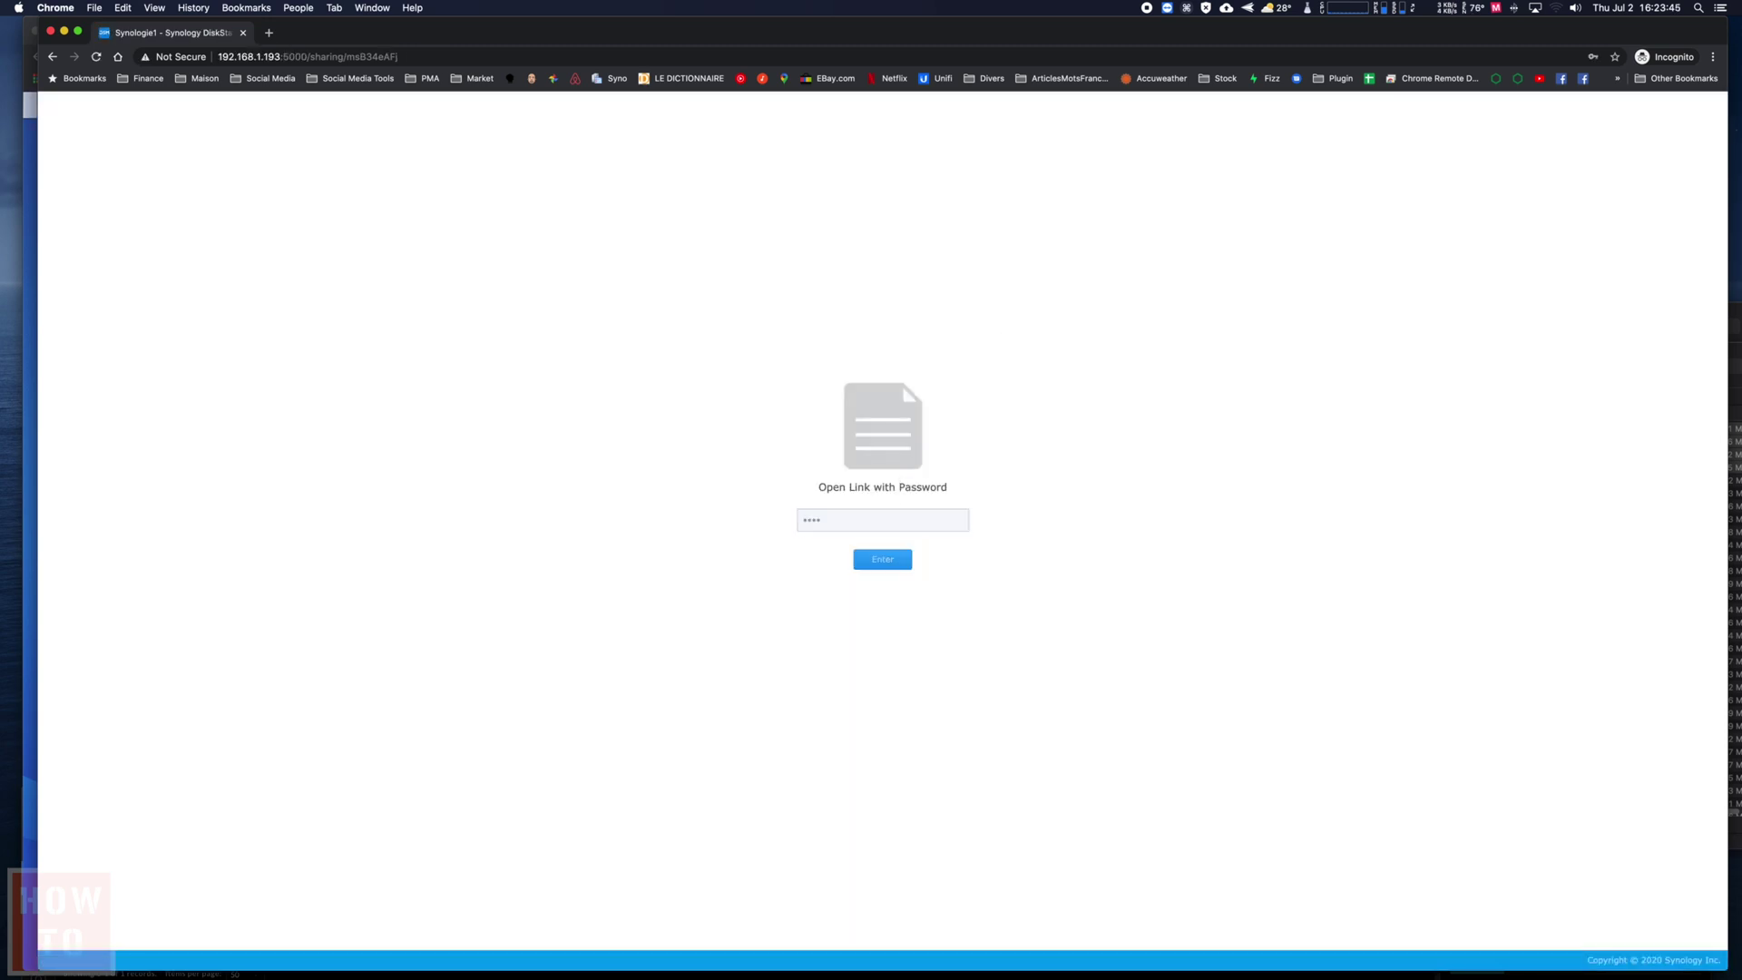
key(Return)
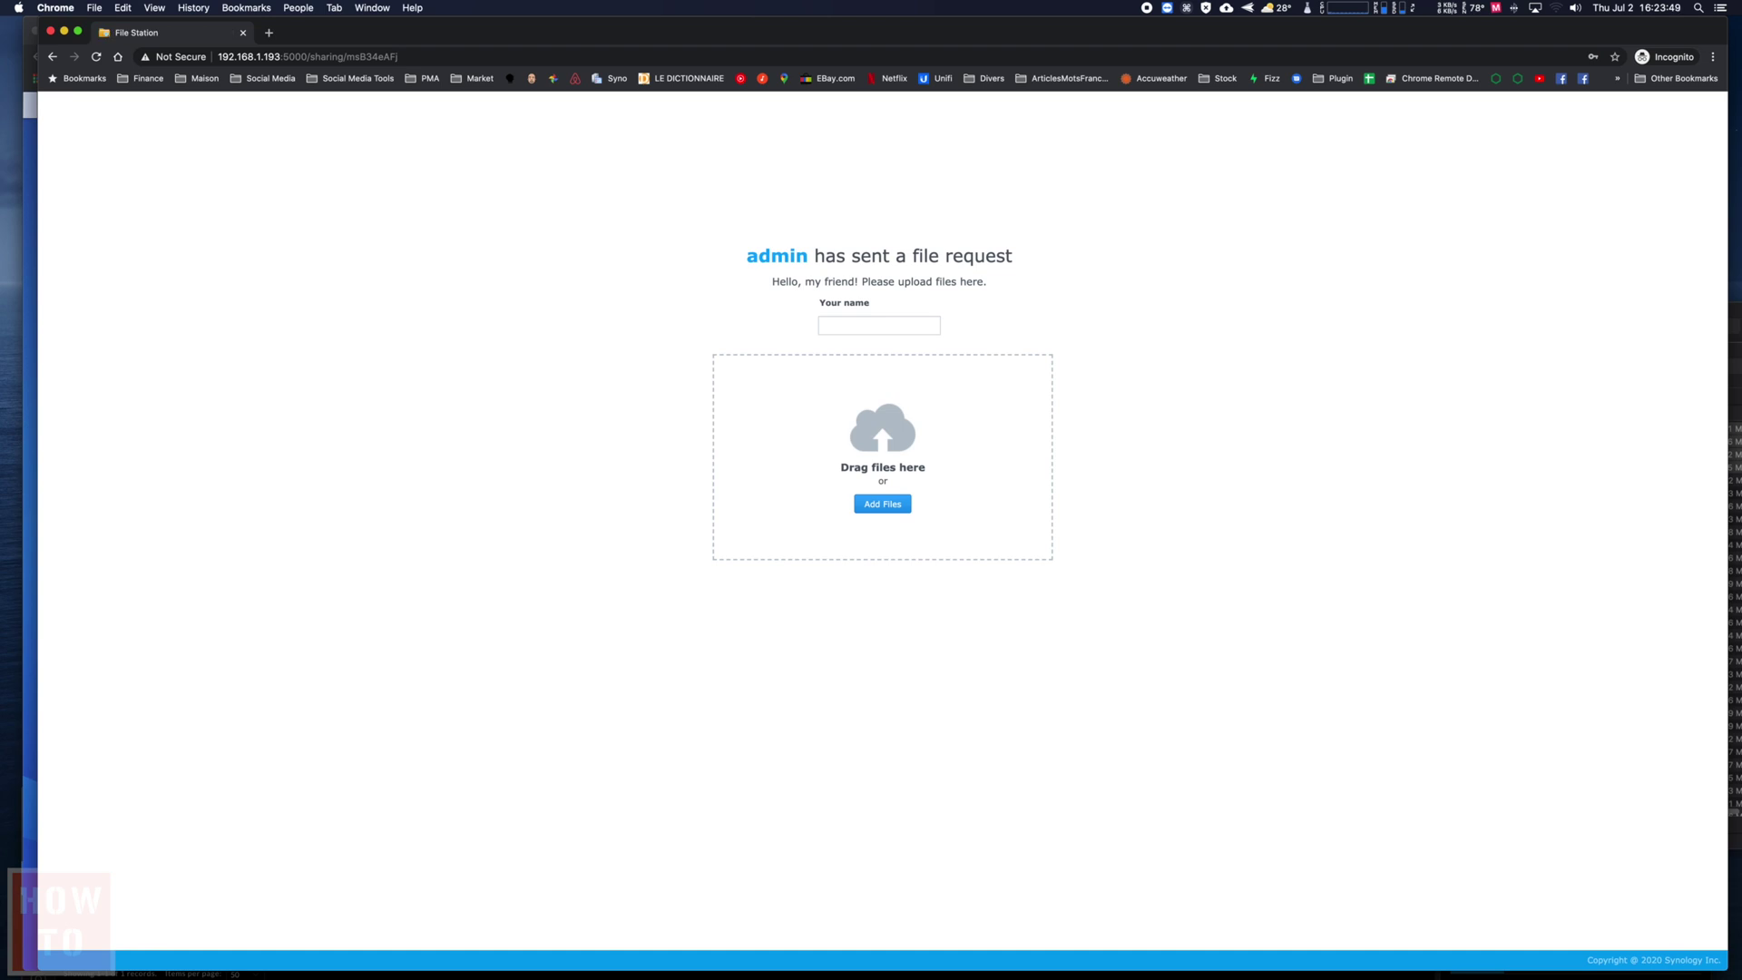
key(super+w)
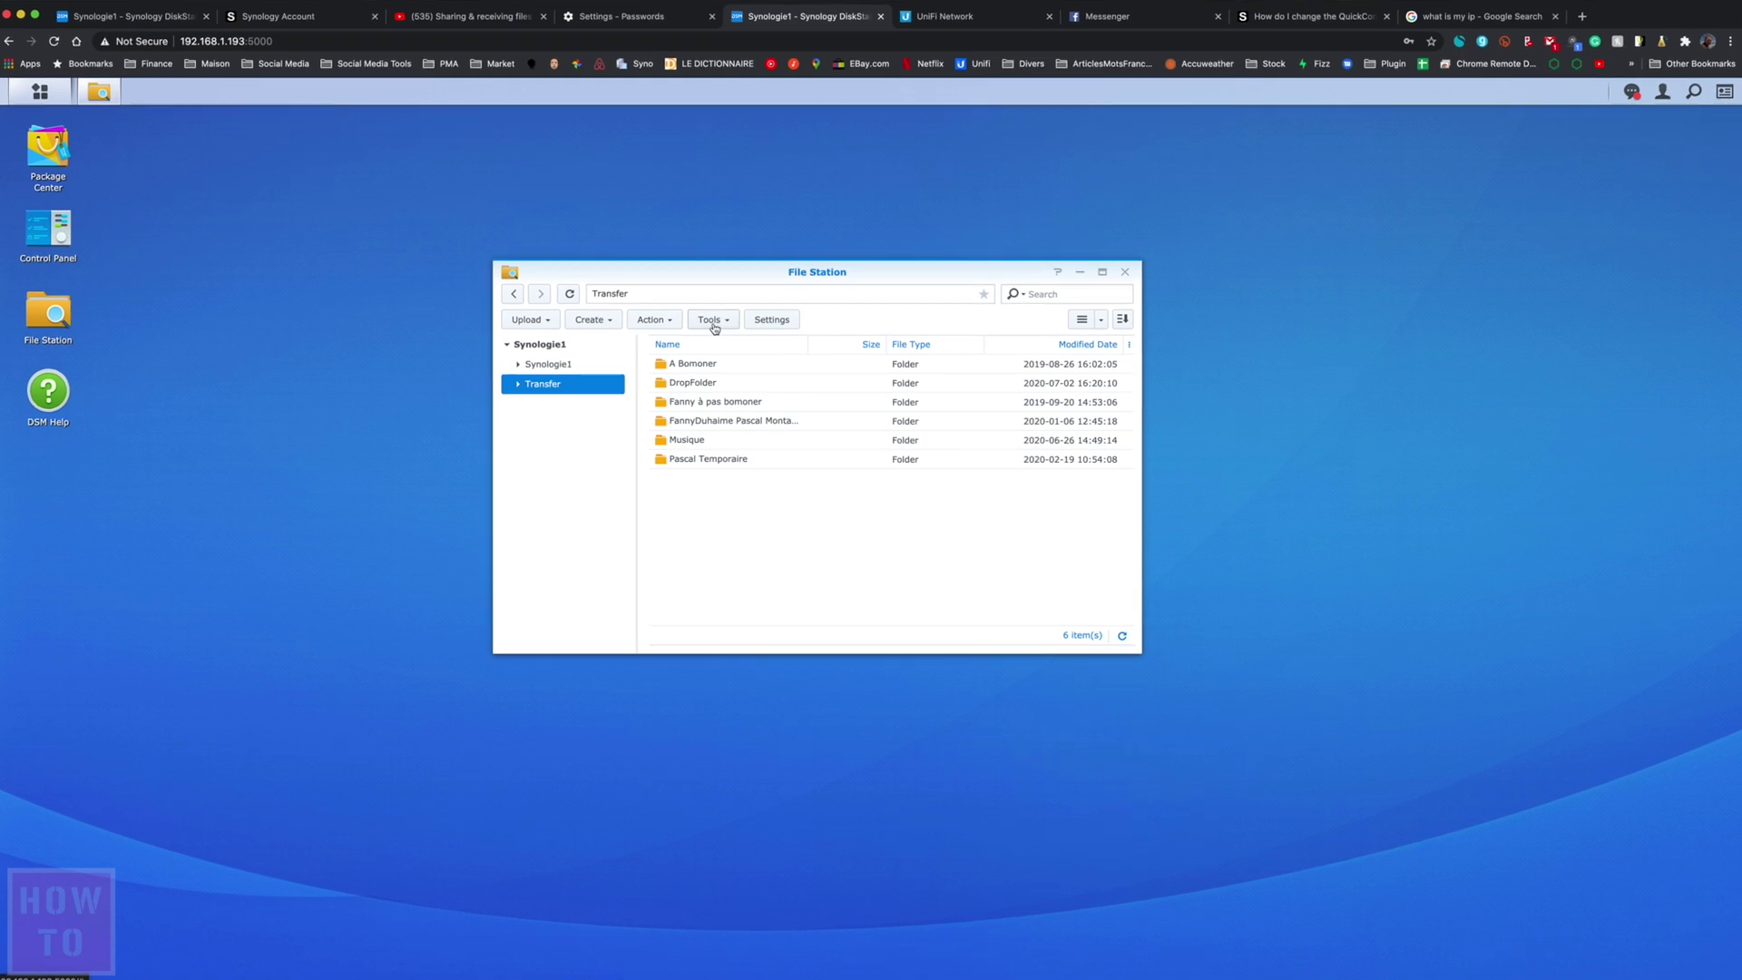
- Bring up the Shared Links Manager from Tools and widen it to show full columns
click(714, 323)
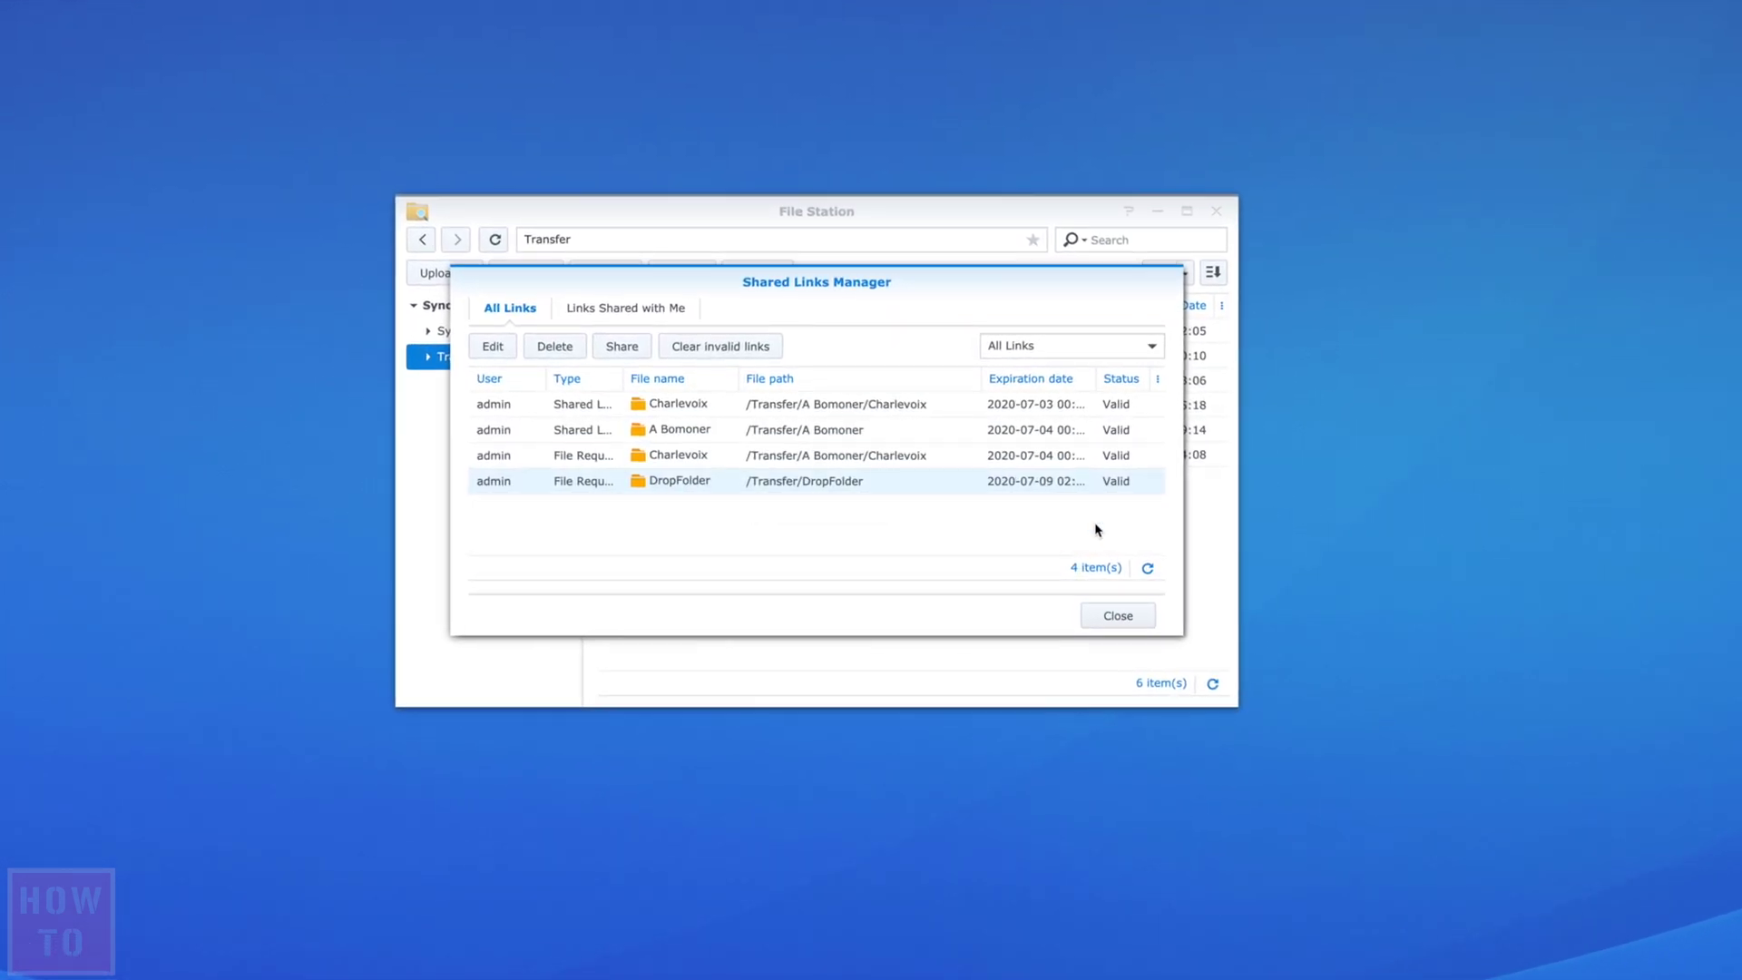
drag(1238, 643, 1360, 645)
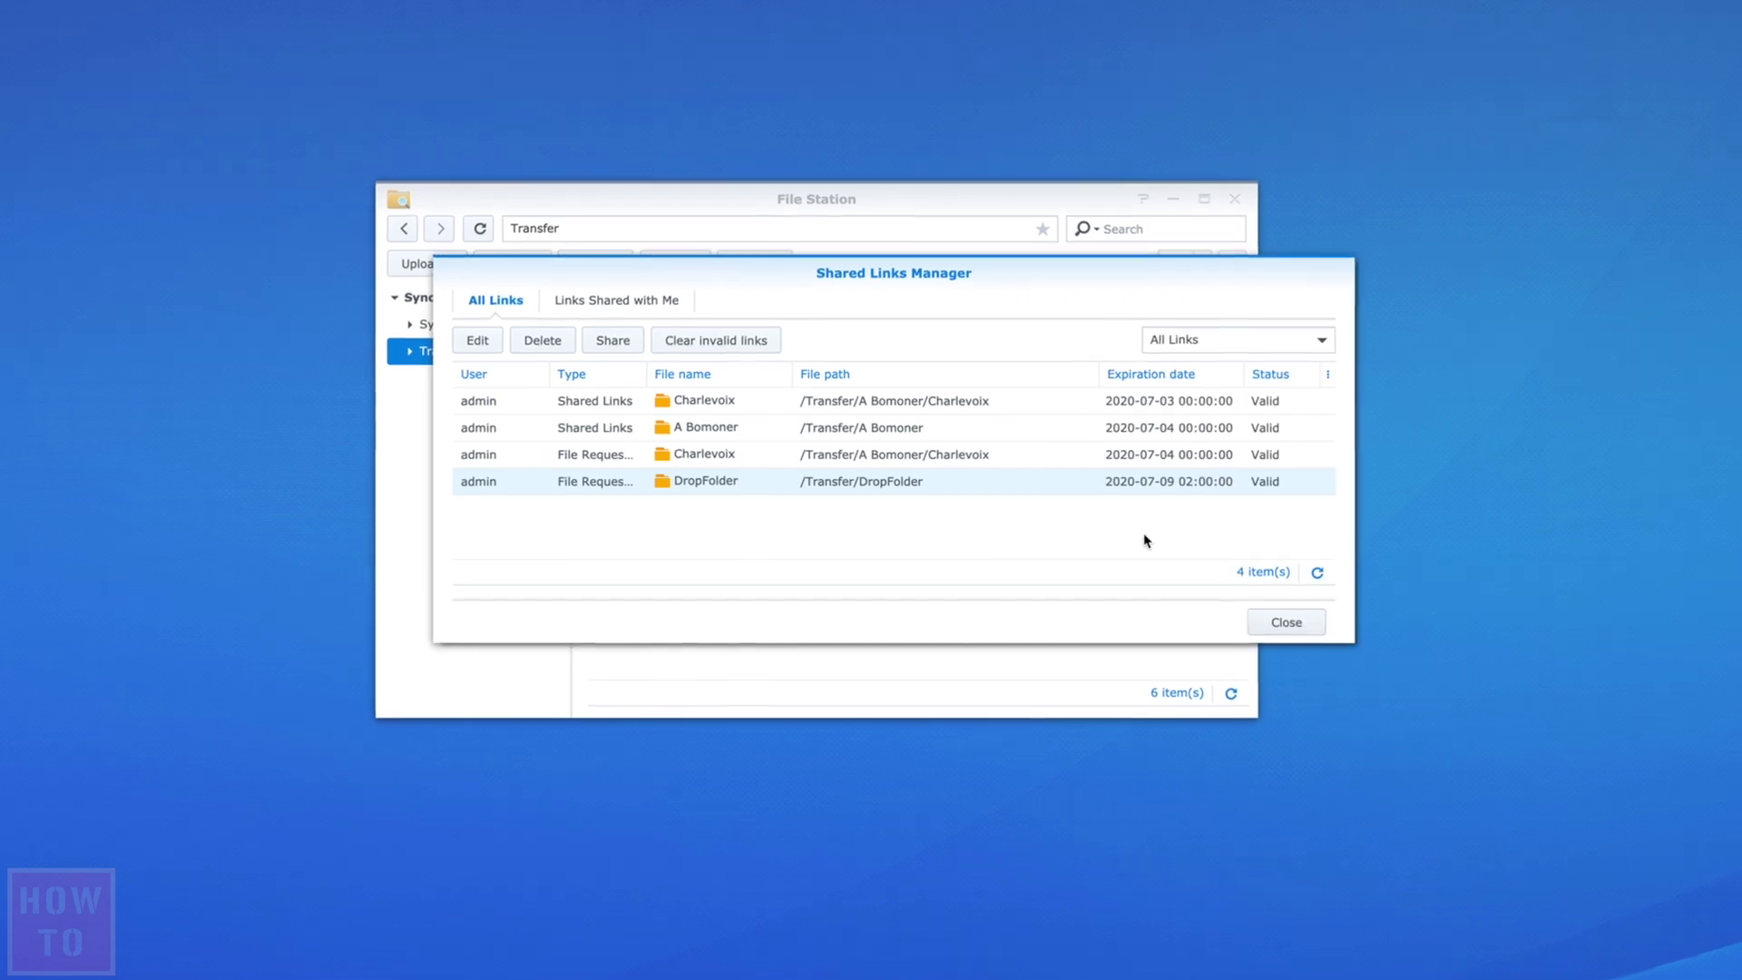
- Edit the DropFolder file request's validity to allow only 1 access, then save it
click(482, 340)
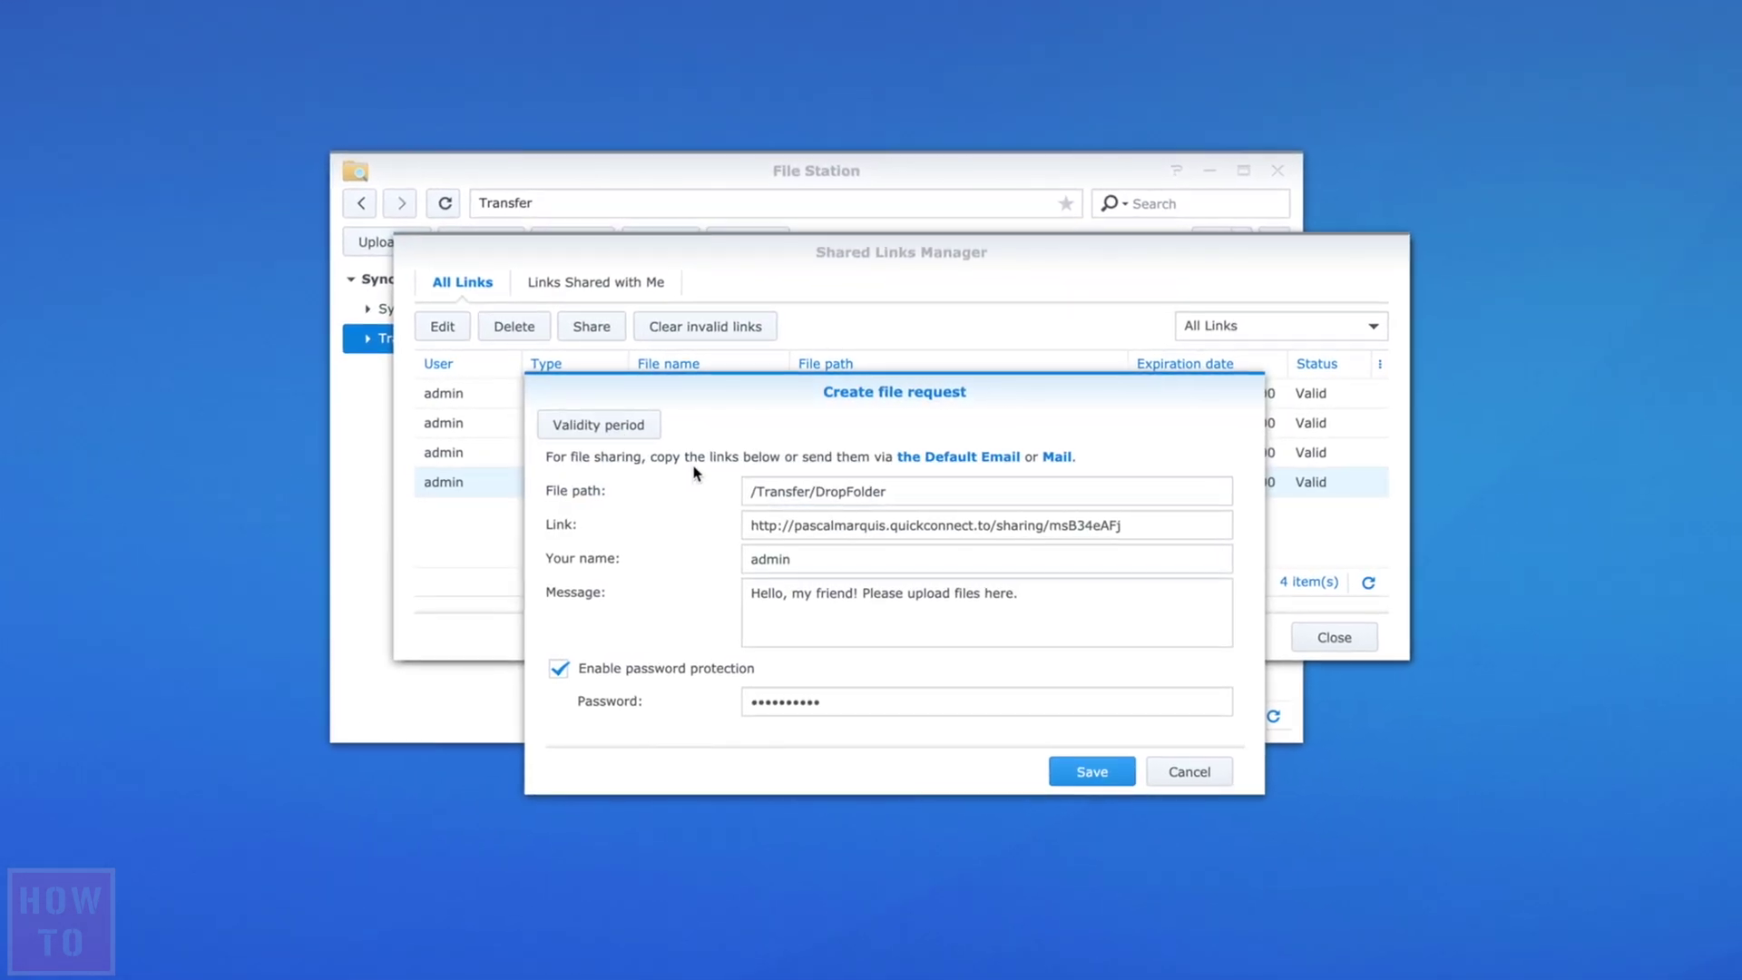
click(601, 426)
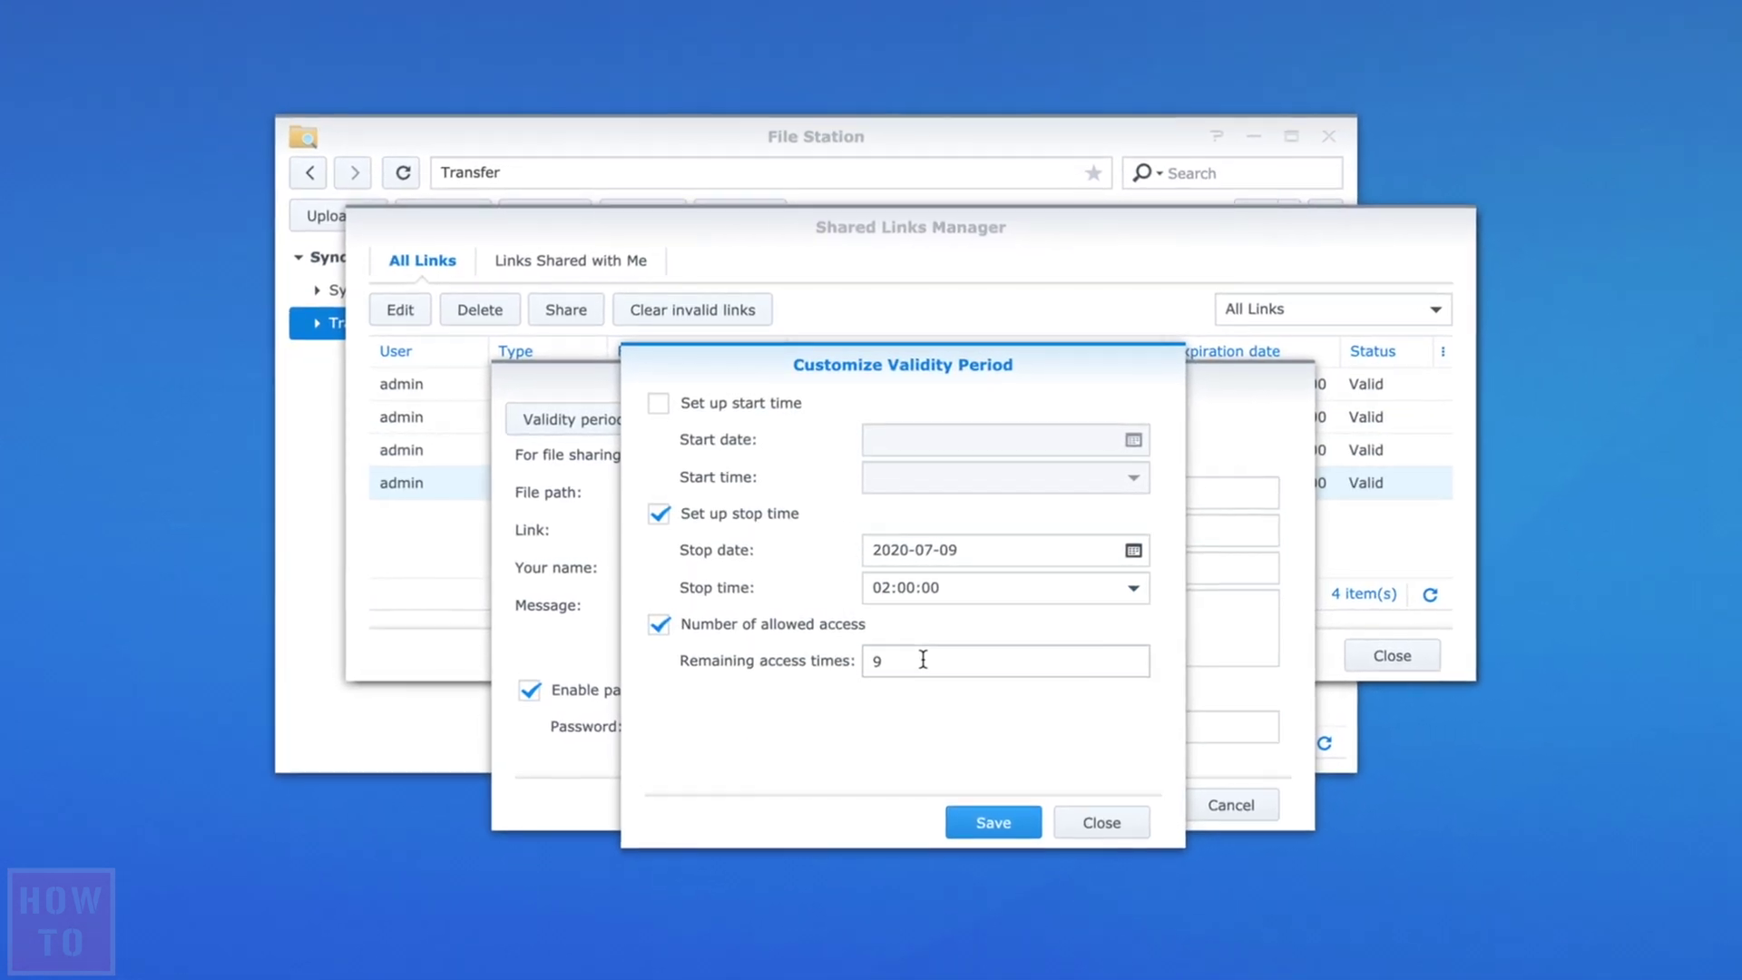
drag(894, 661, 851, 661)
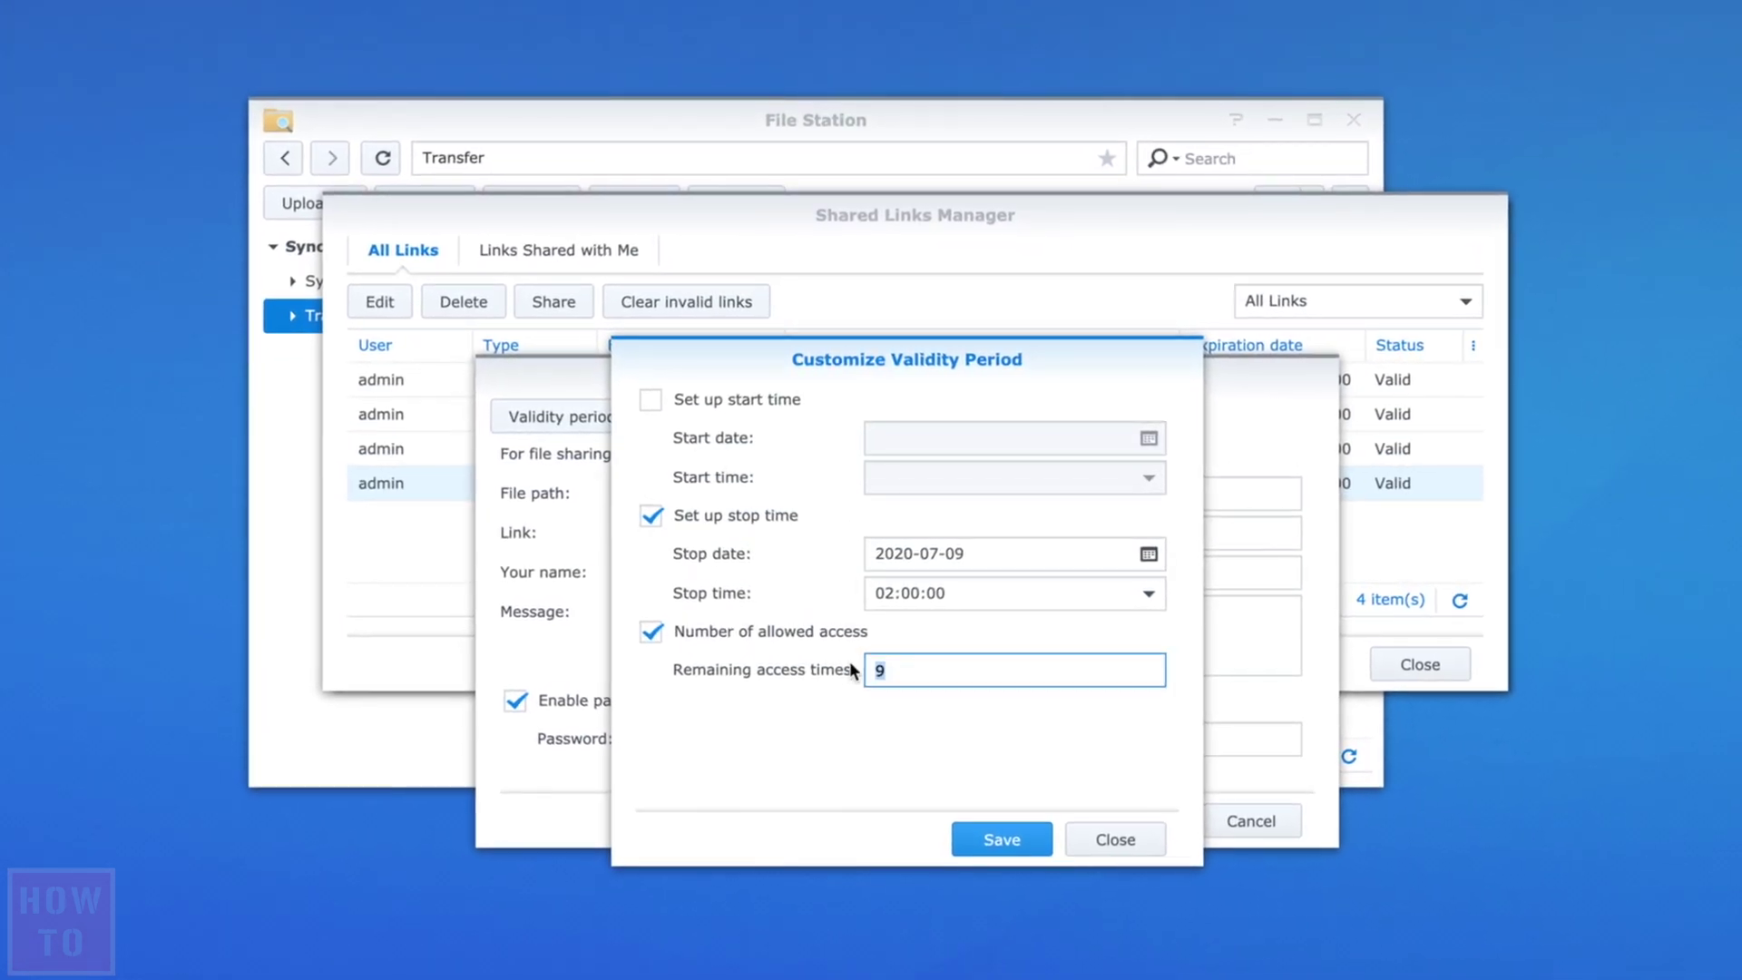
text(1)
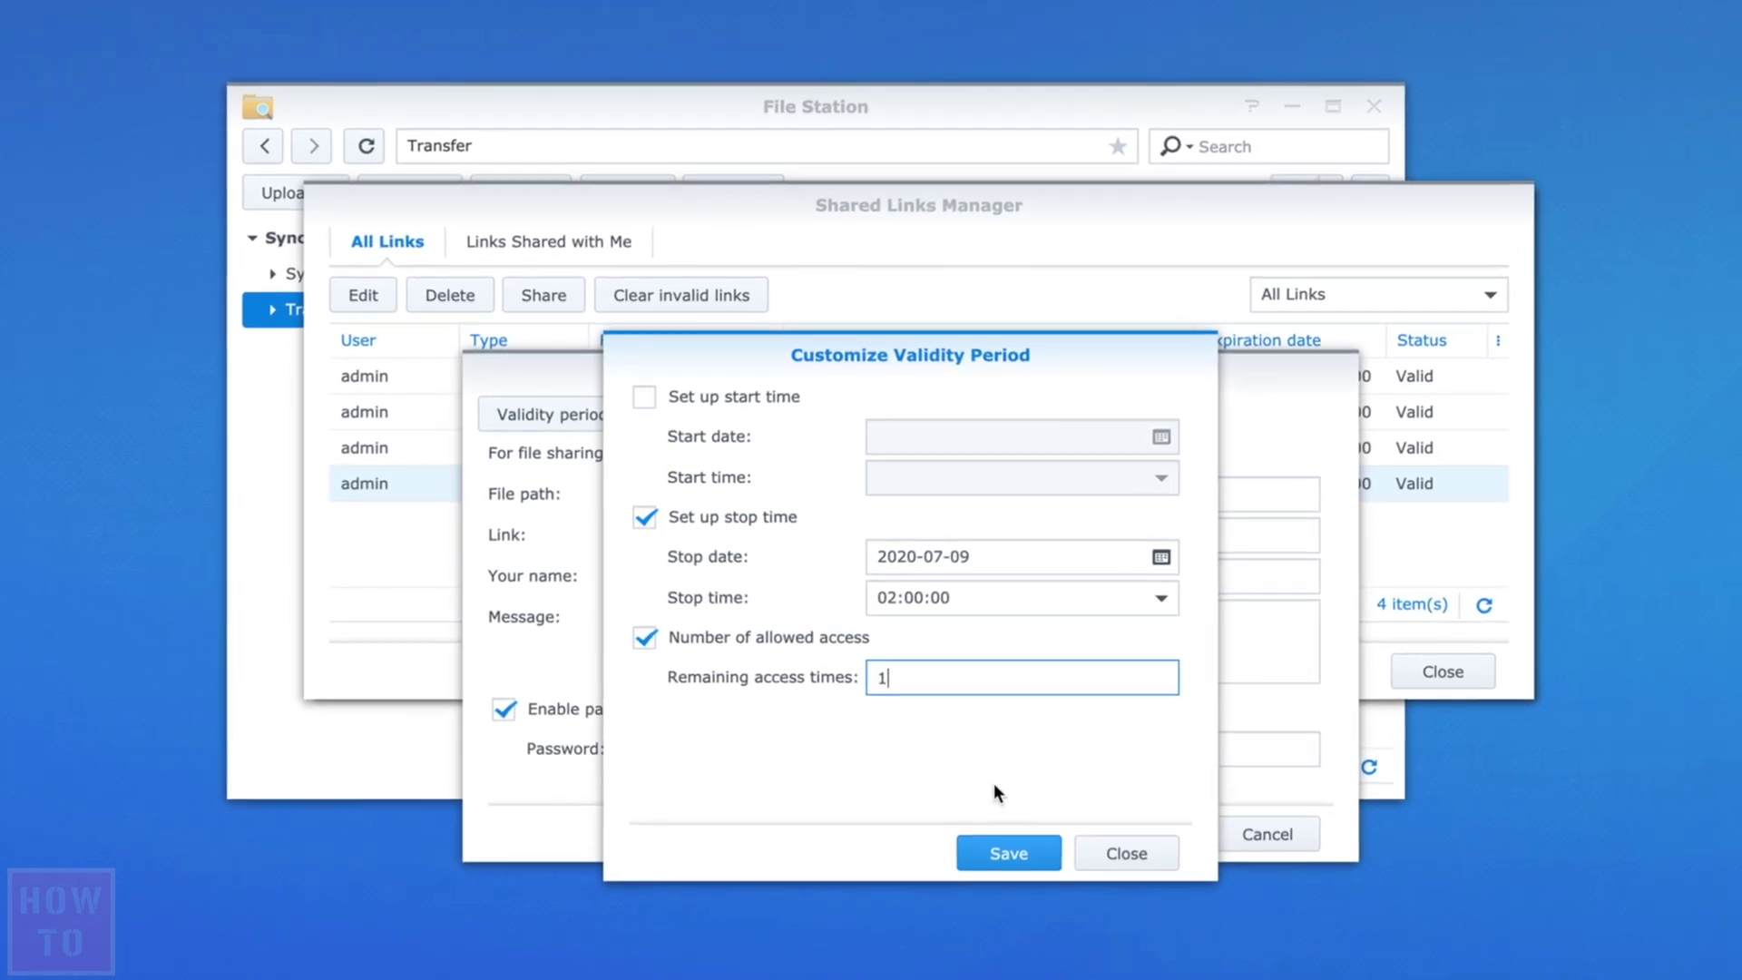
click(1040, 862)
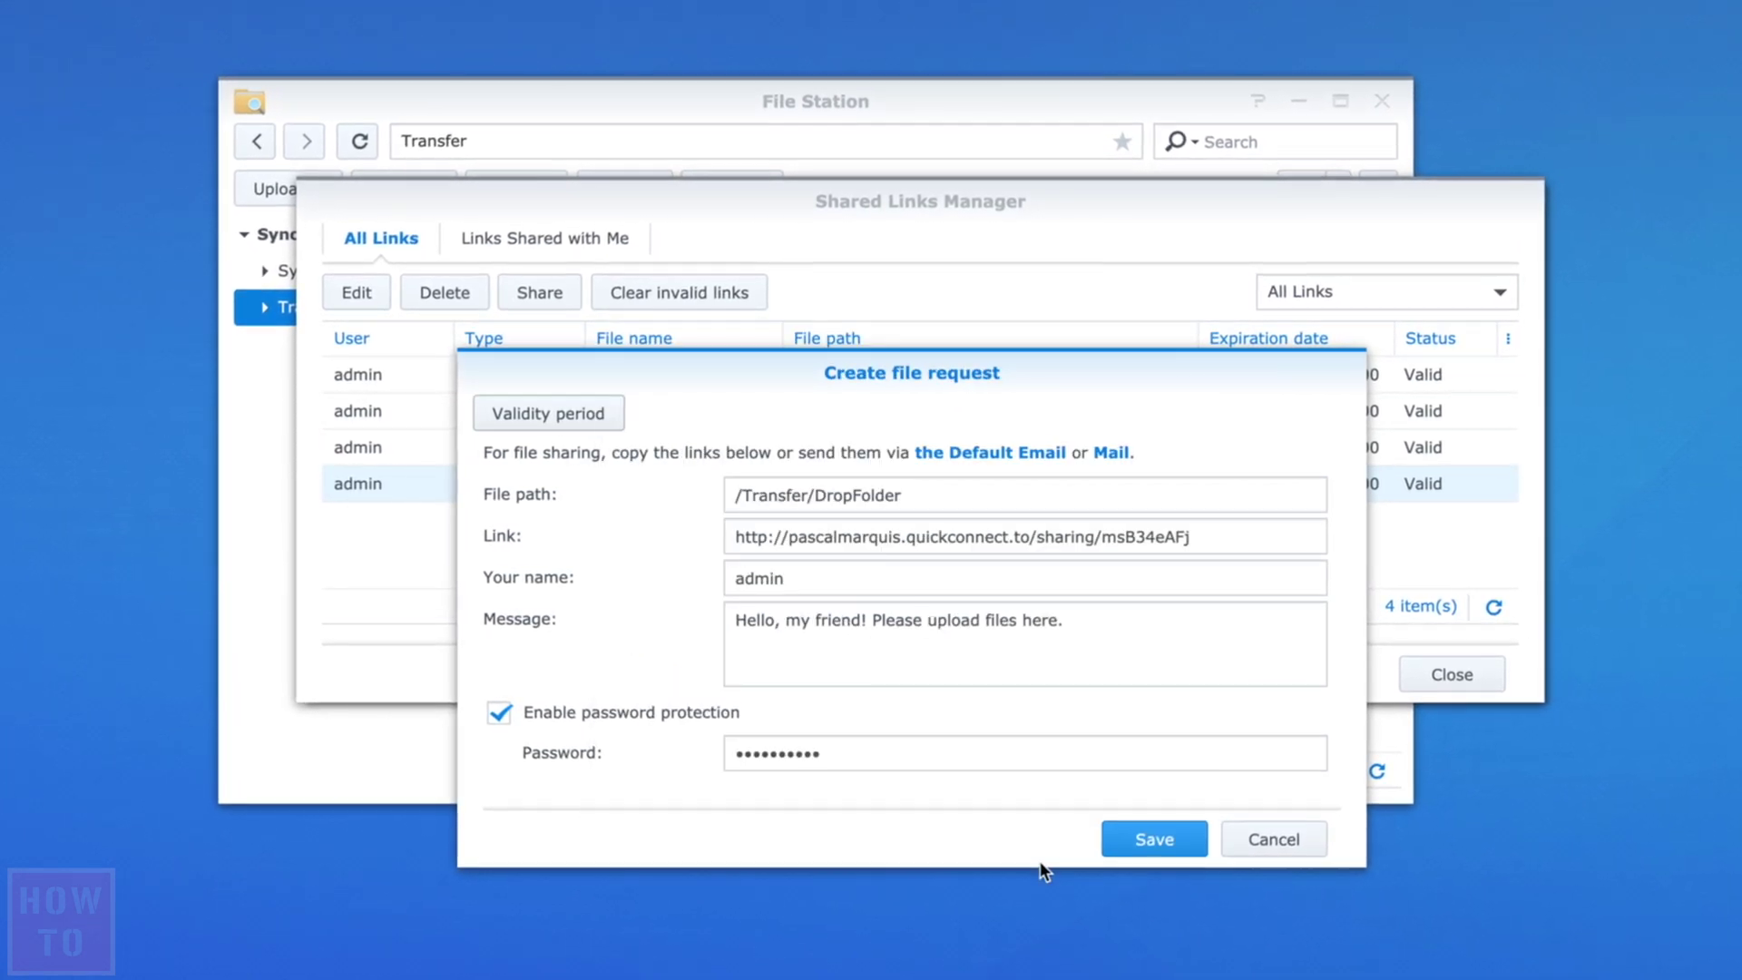
click(1146, 858)
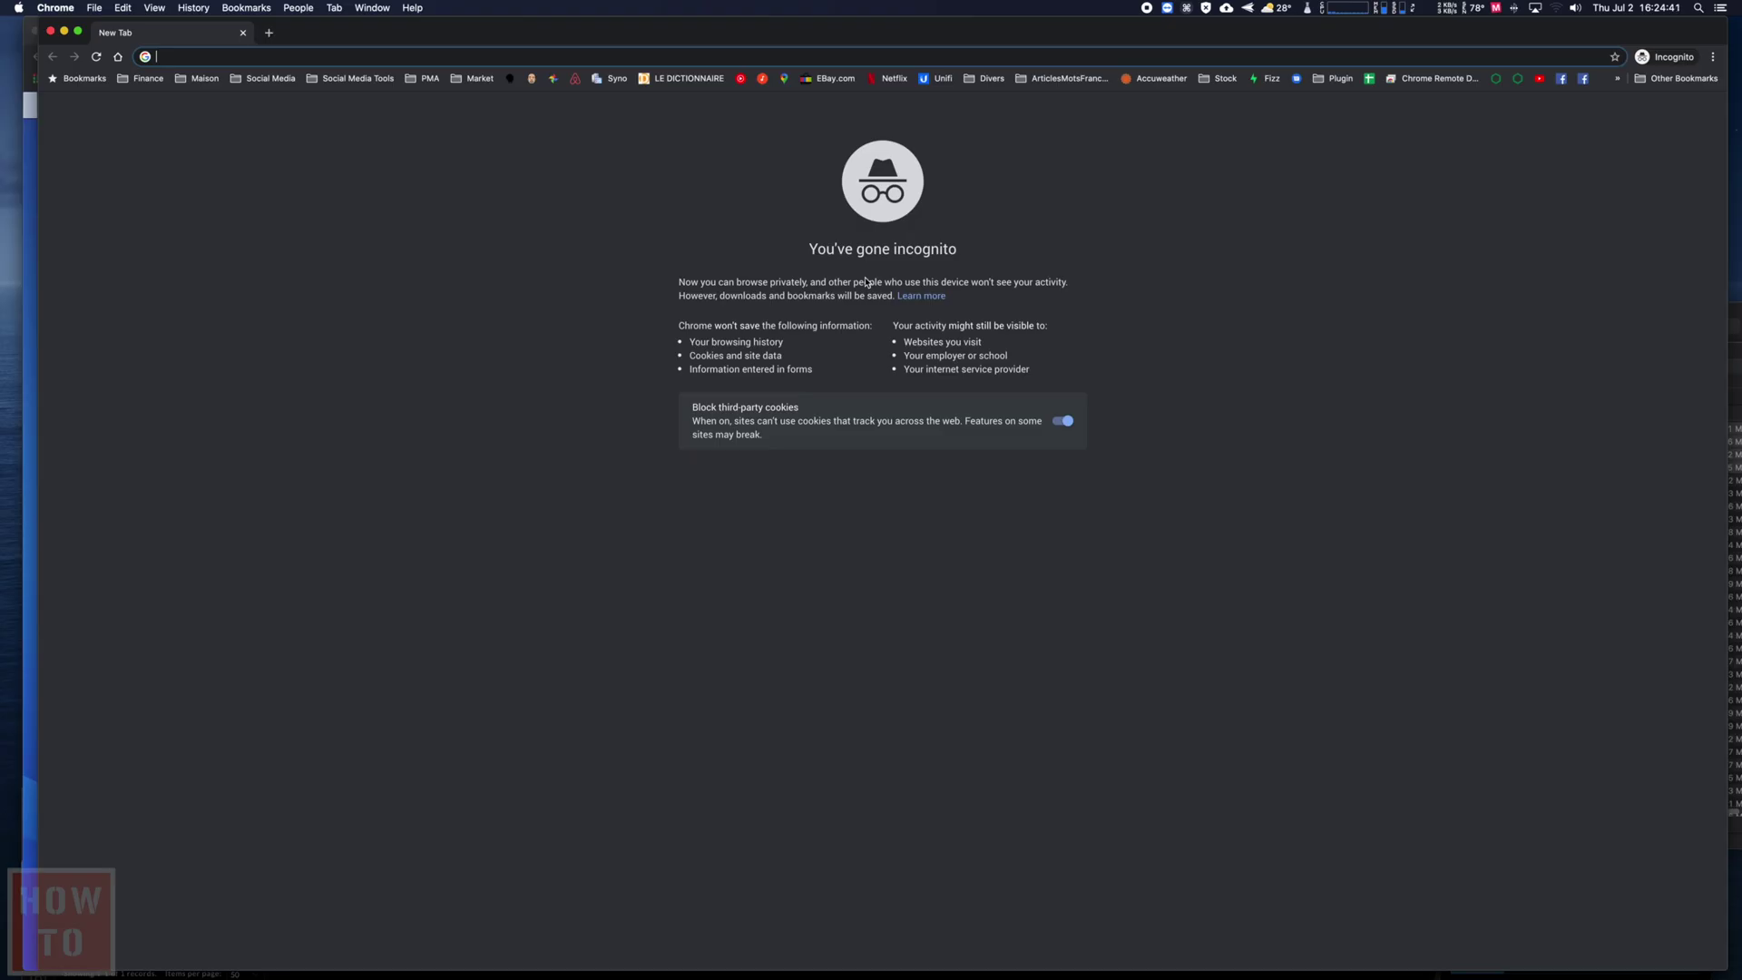
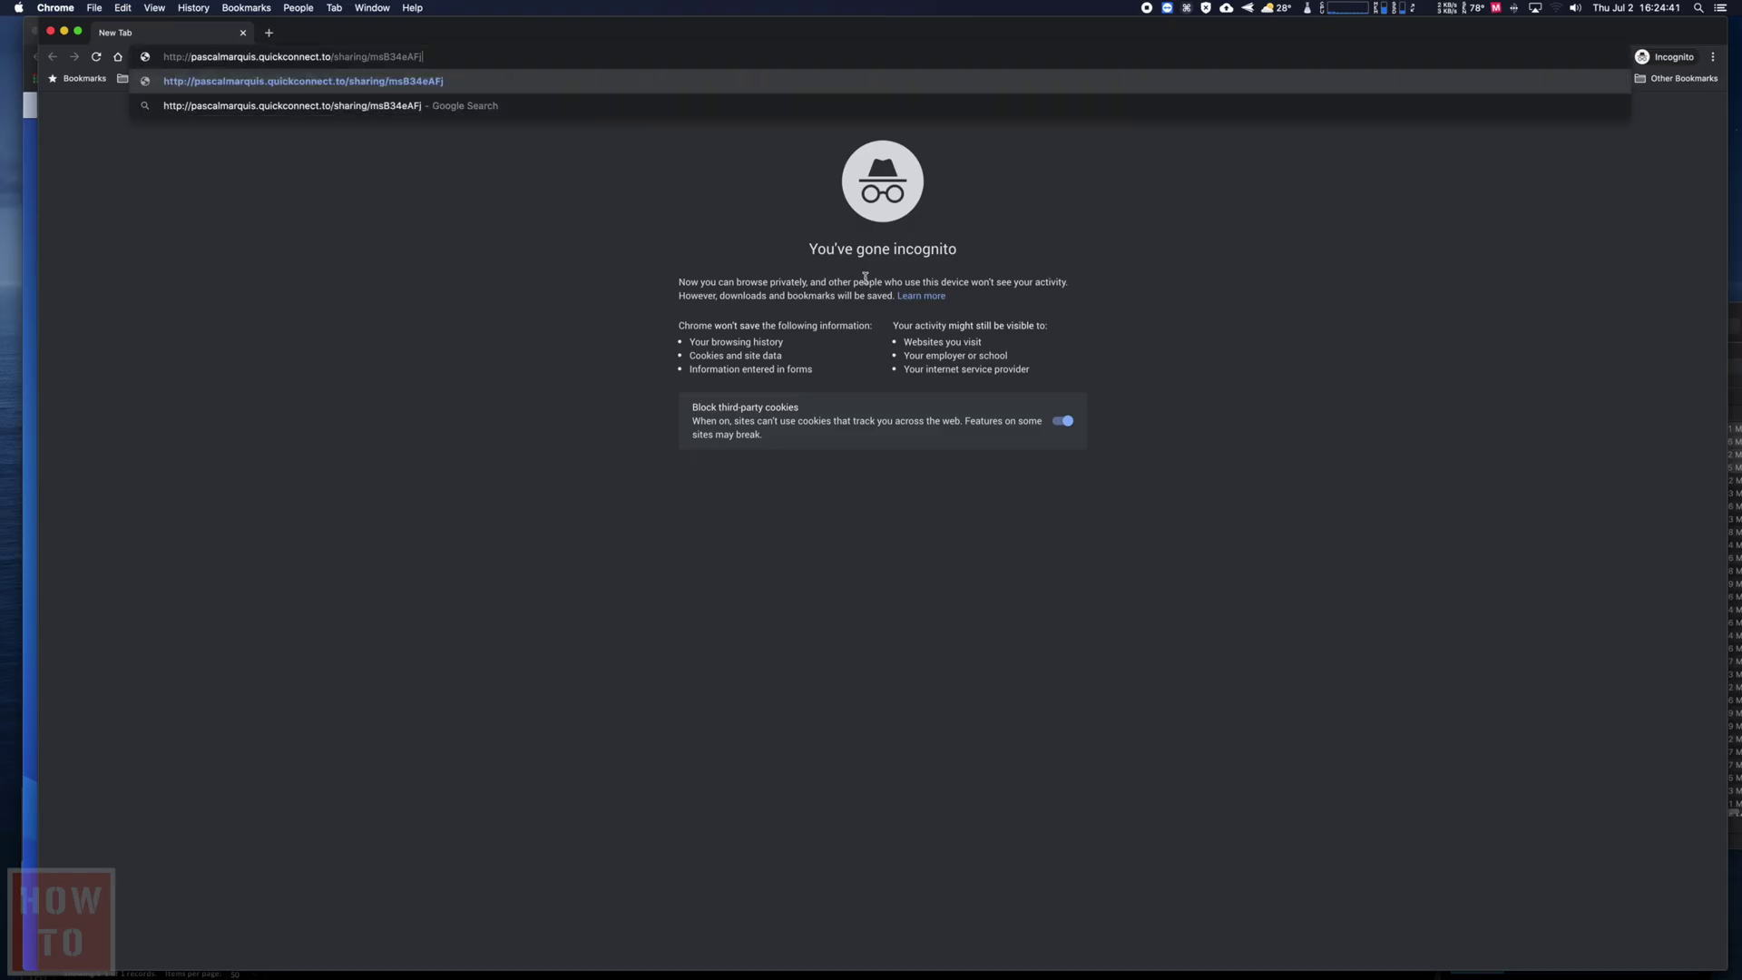
- Open the DropFolder request link in a private browser window and unlock it with its password
key(Return)
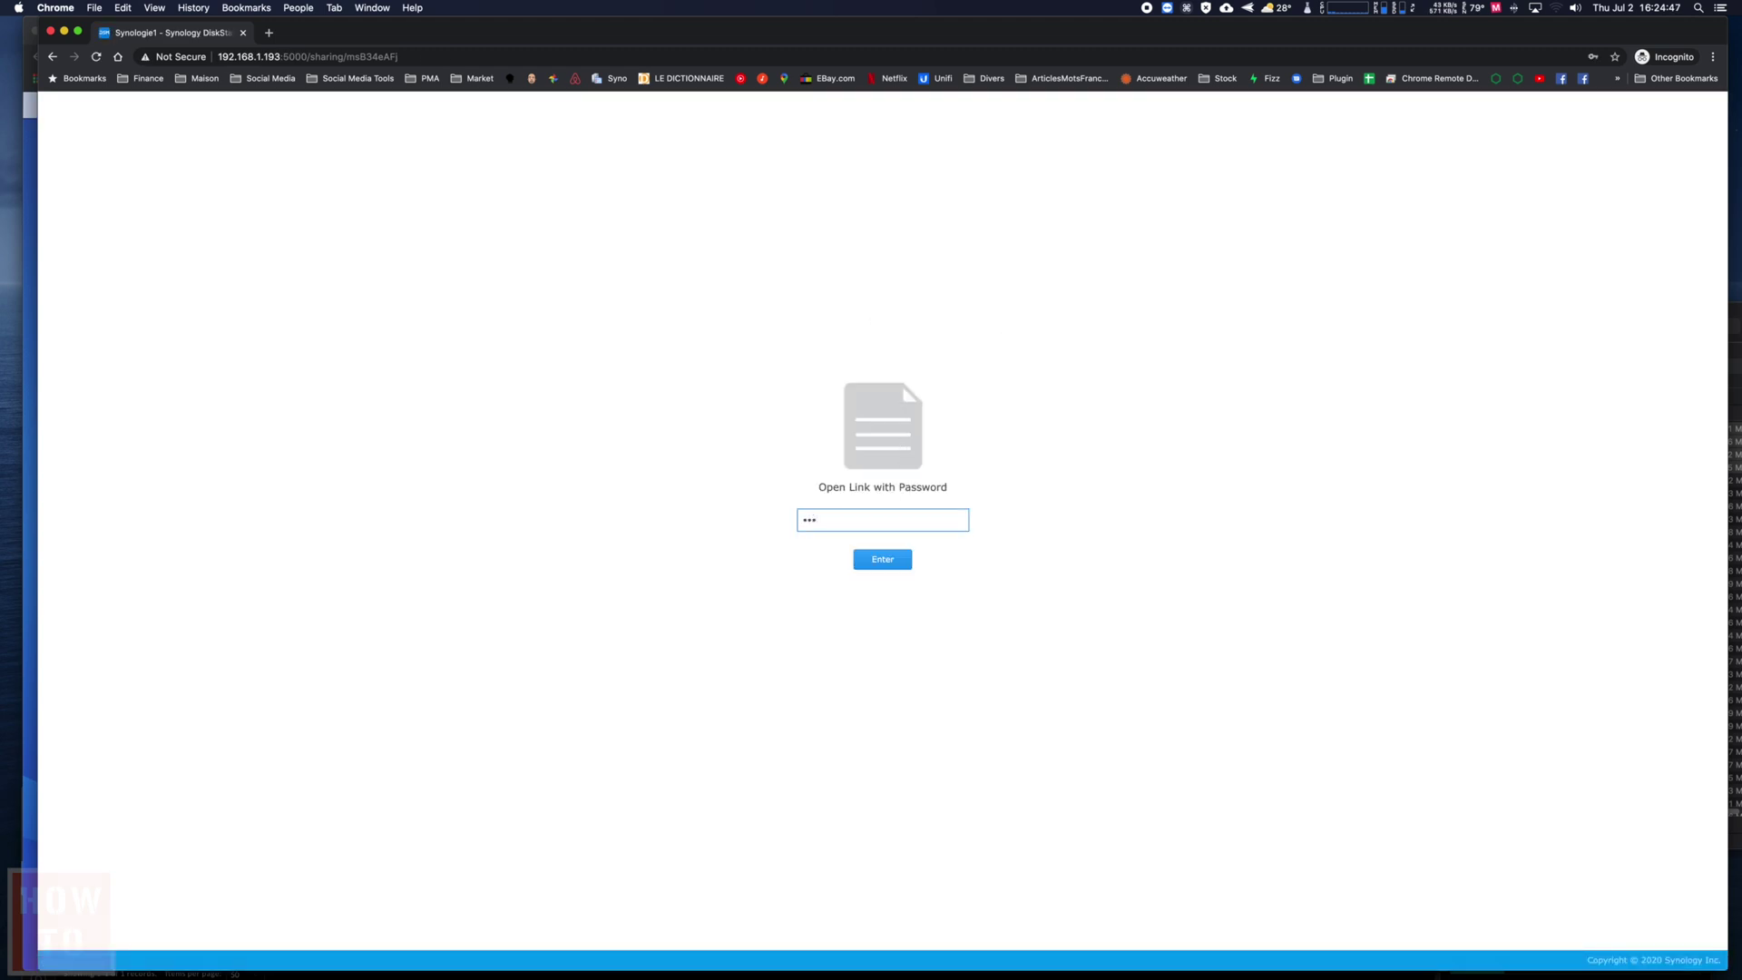
key(Return)
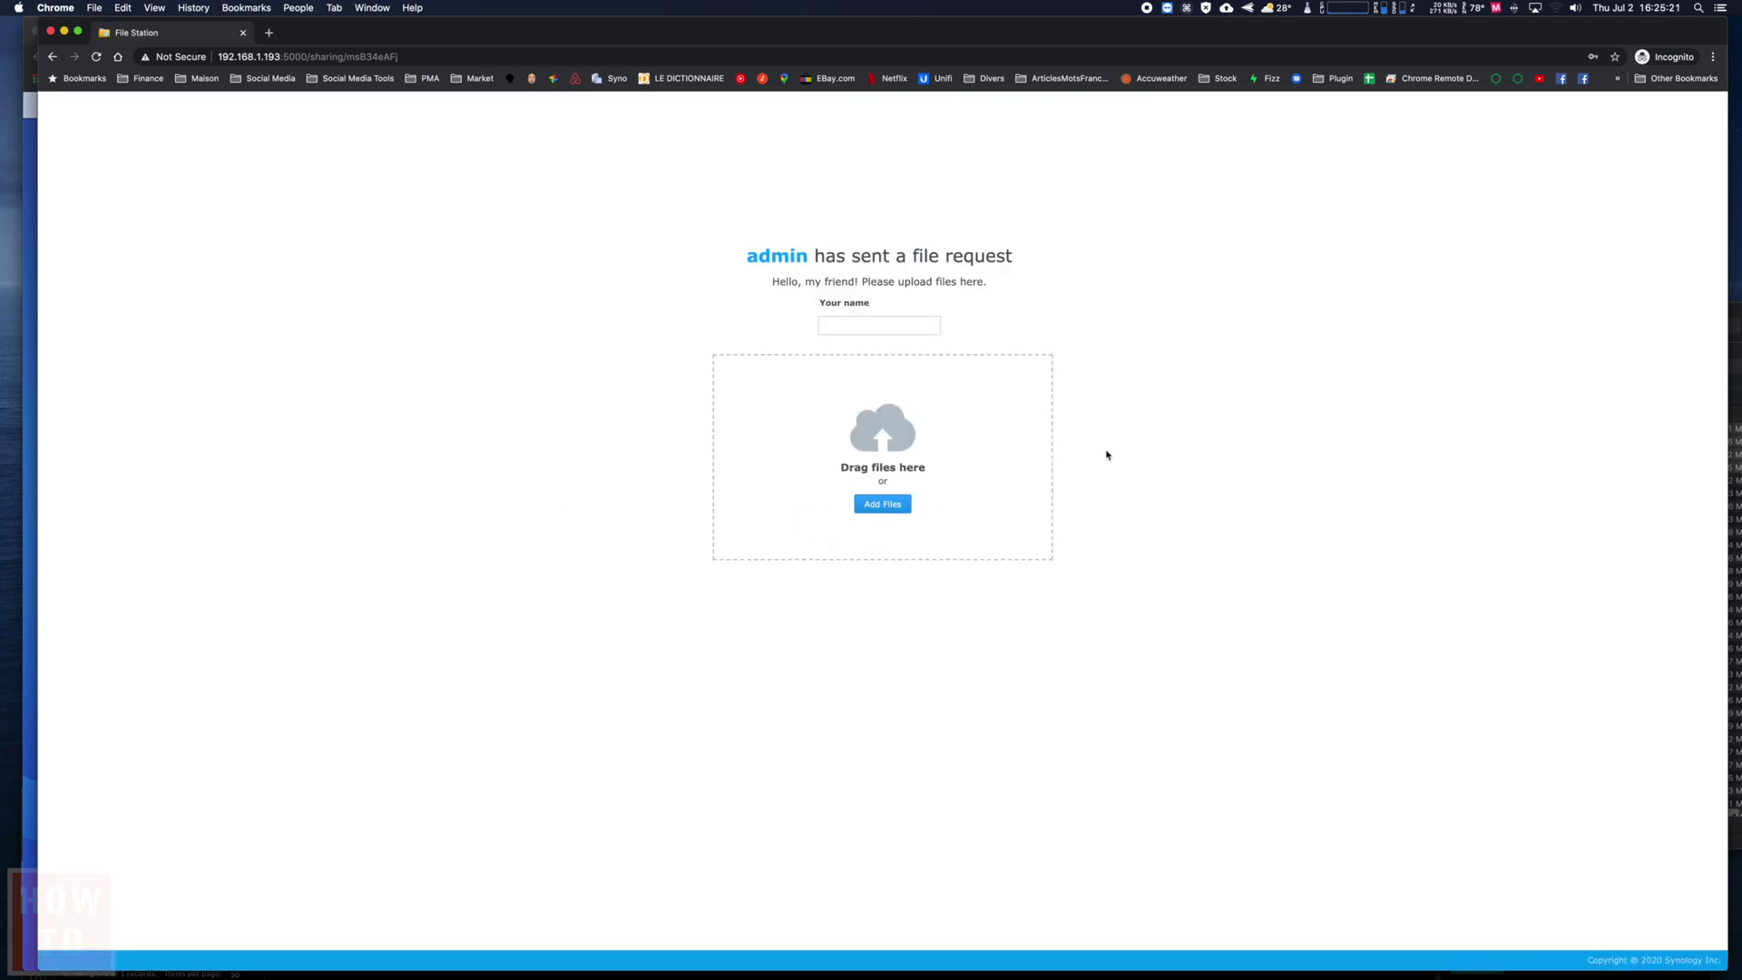
key(super+w)
- Reload the link in a fresh private window to confirm it shows 'This shared link is not available'
key(super+shift+n)
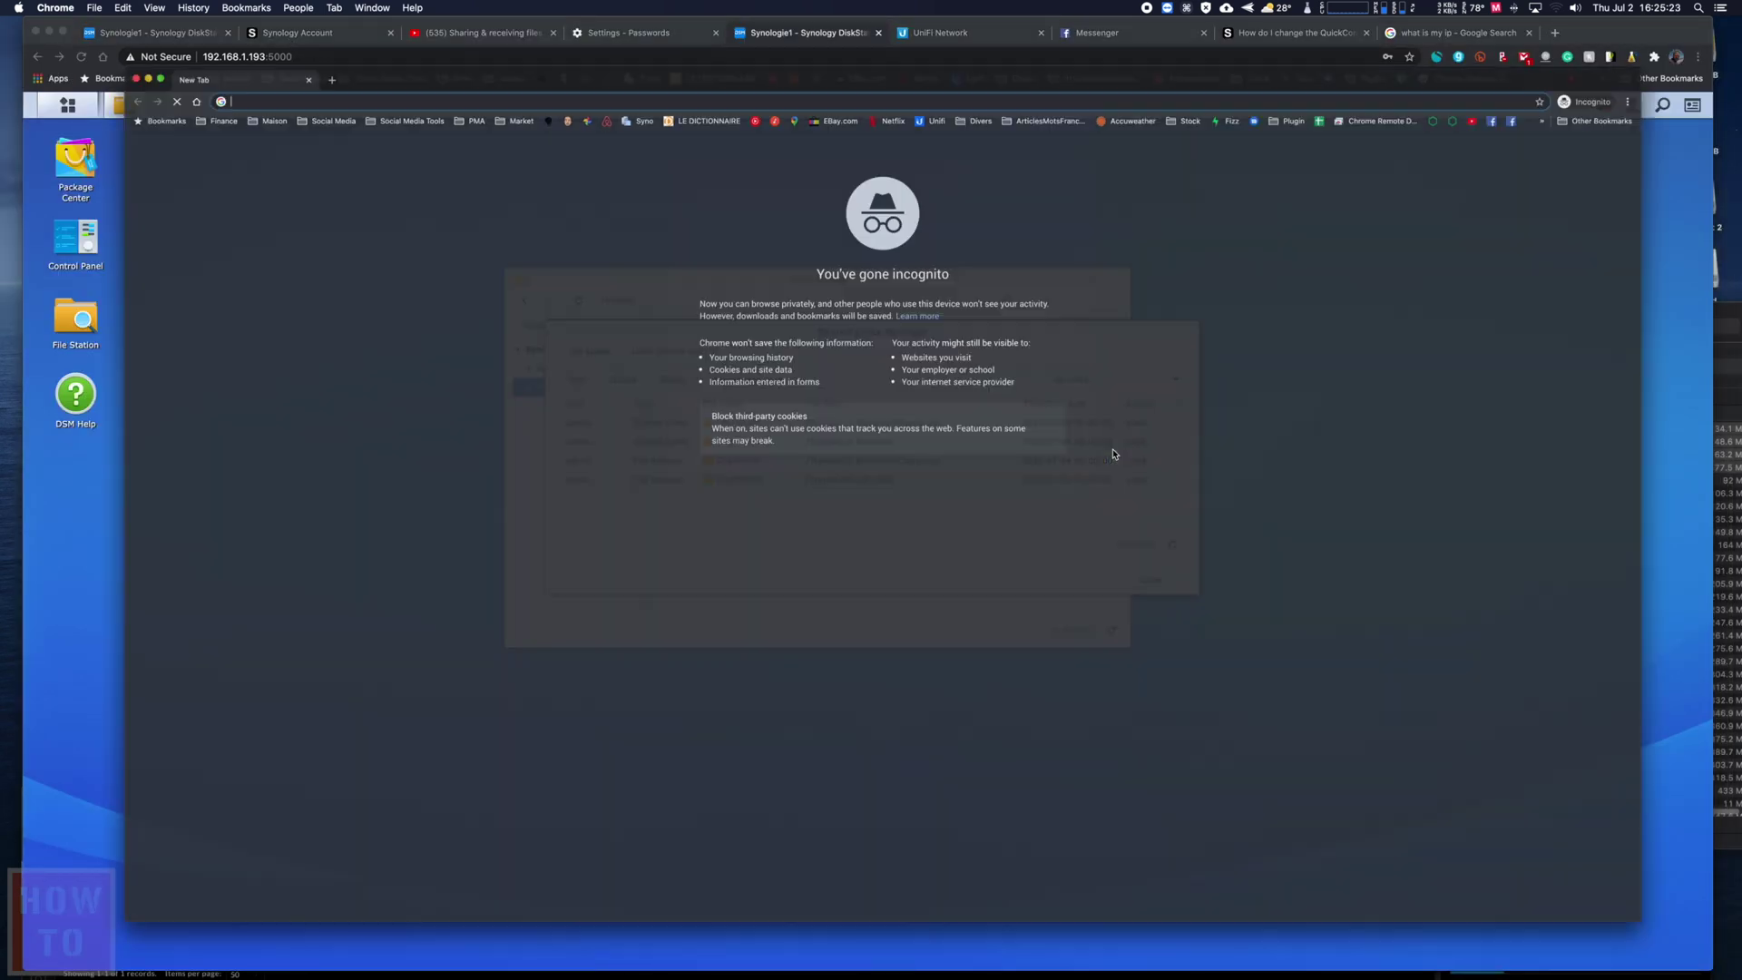
key(Return)
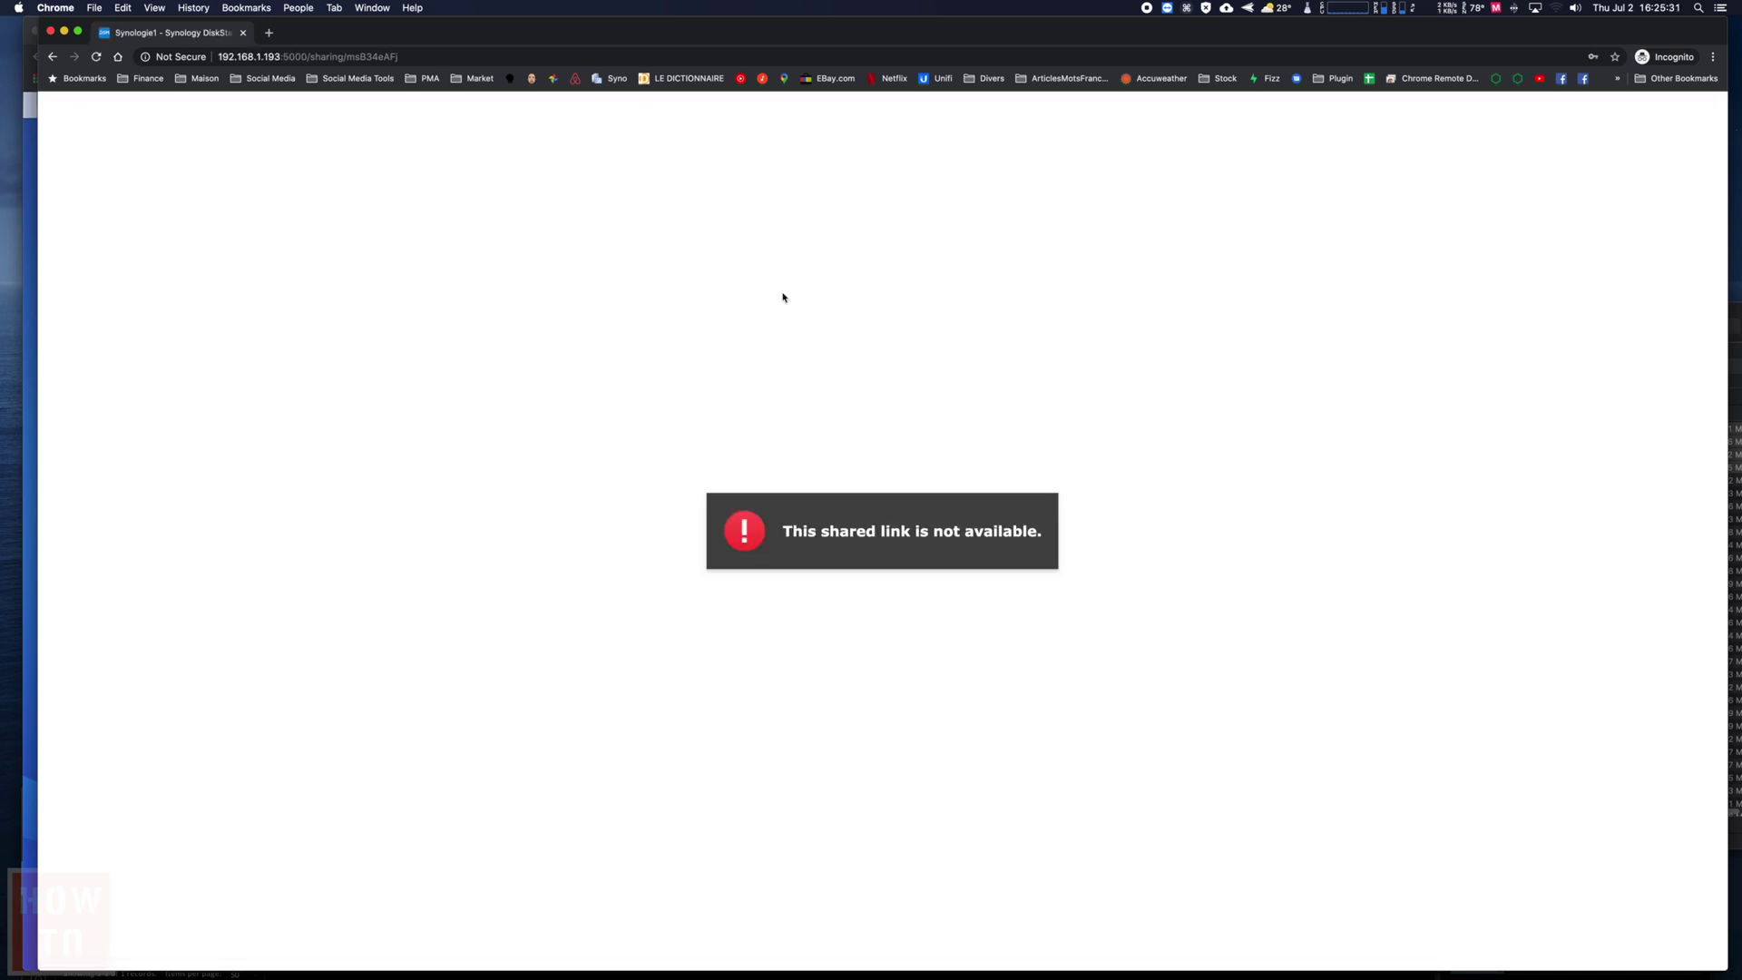
key(super+w)
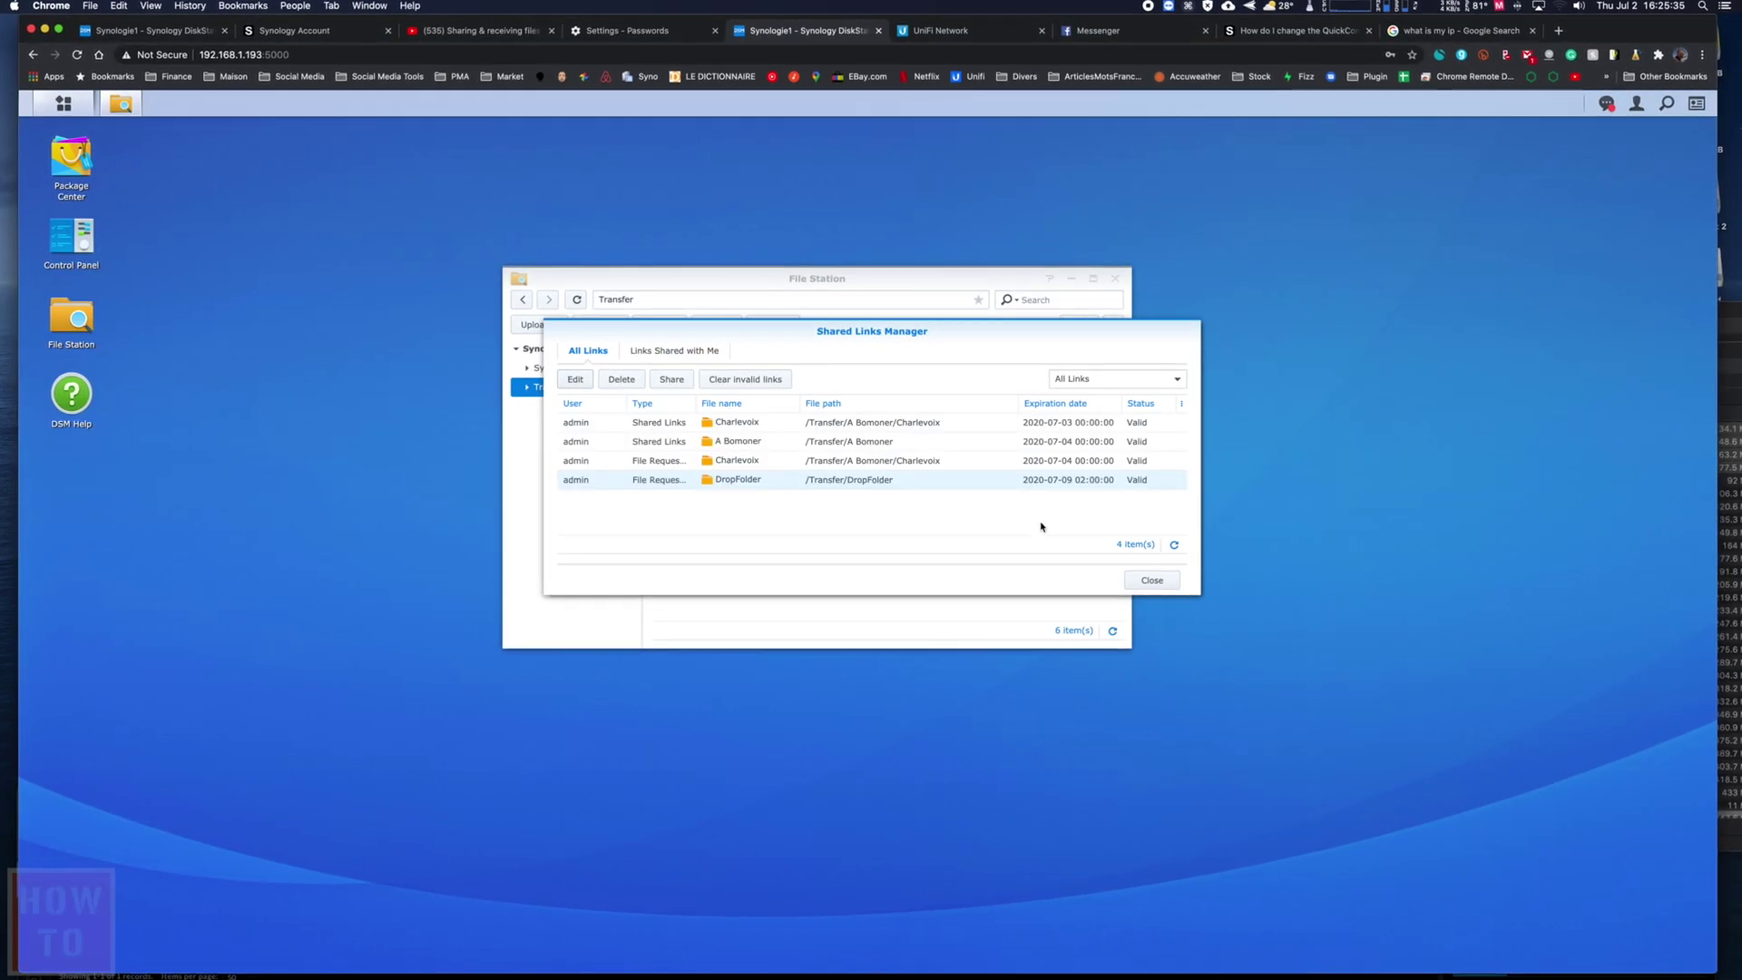
- Reopen Shared Links Manager from Tools and enlarge it to show DropFolder's request as Broken
click(1152, 579)
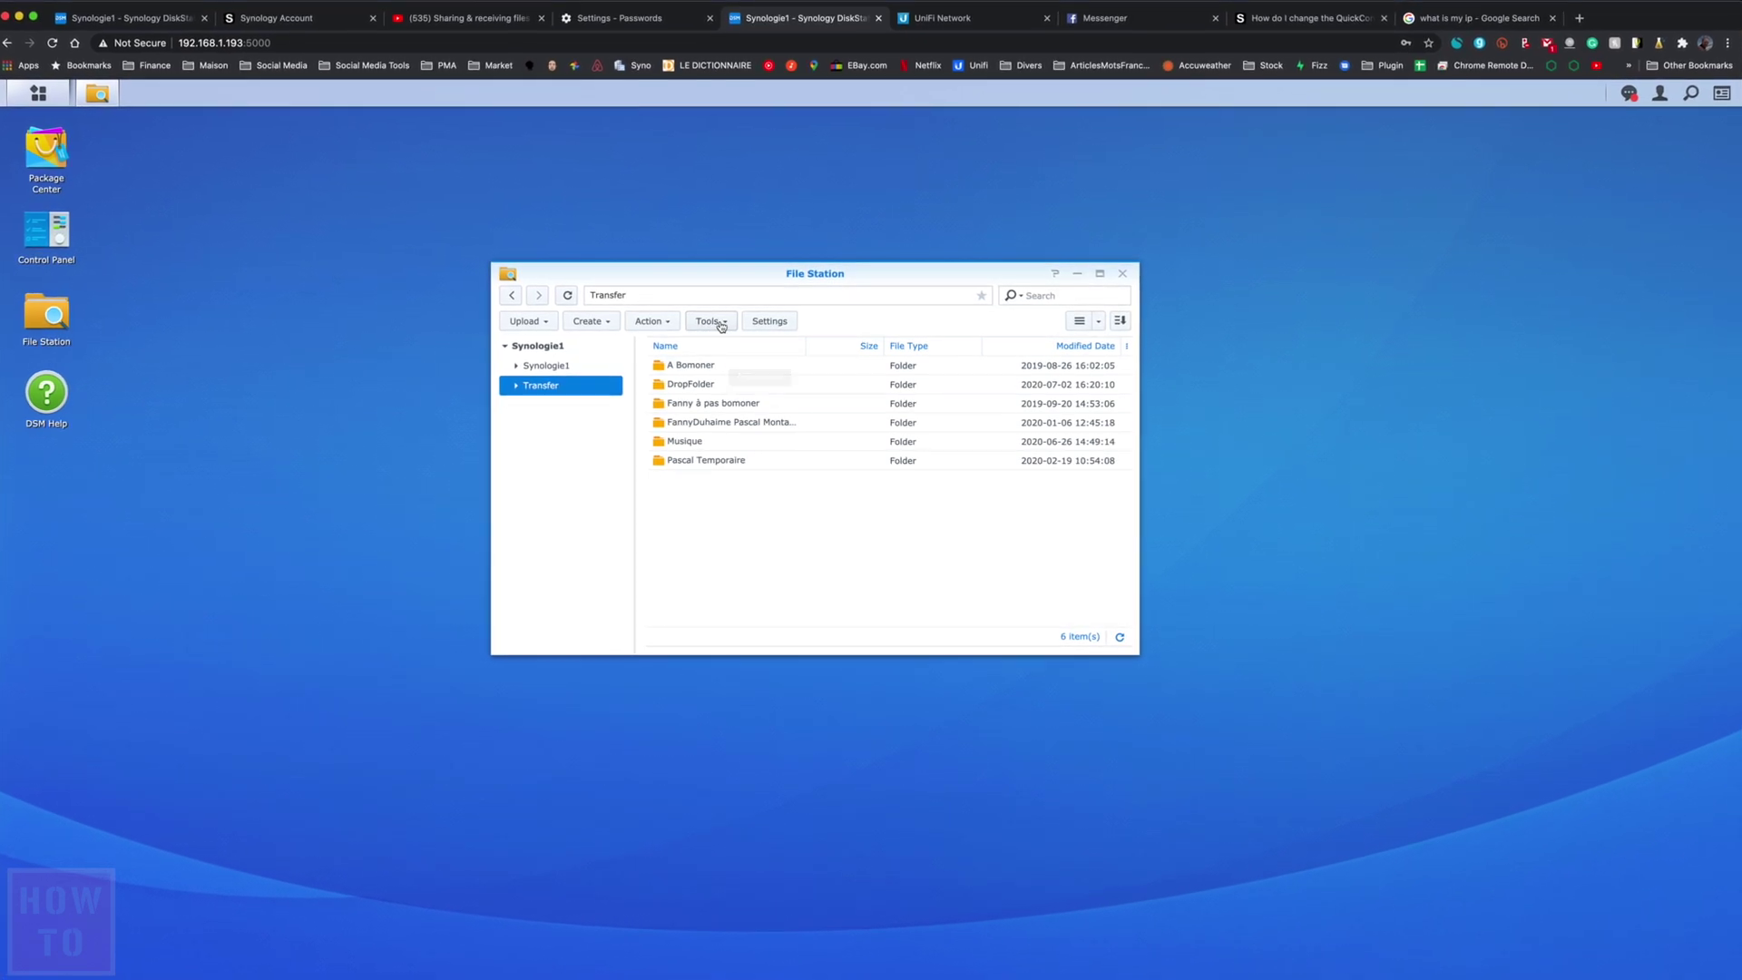
click(756, 447)
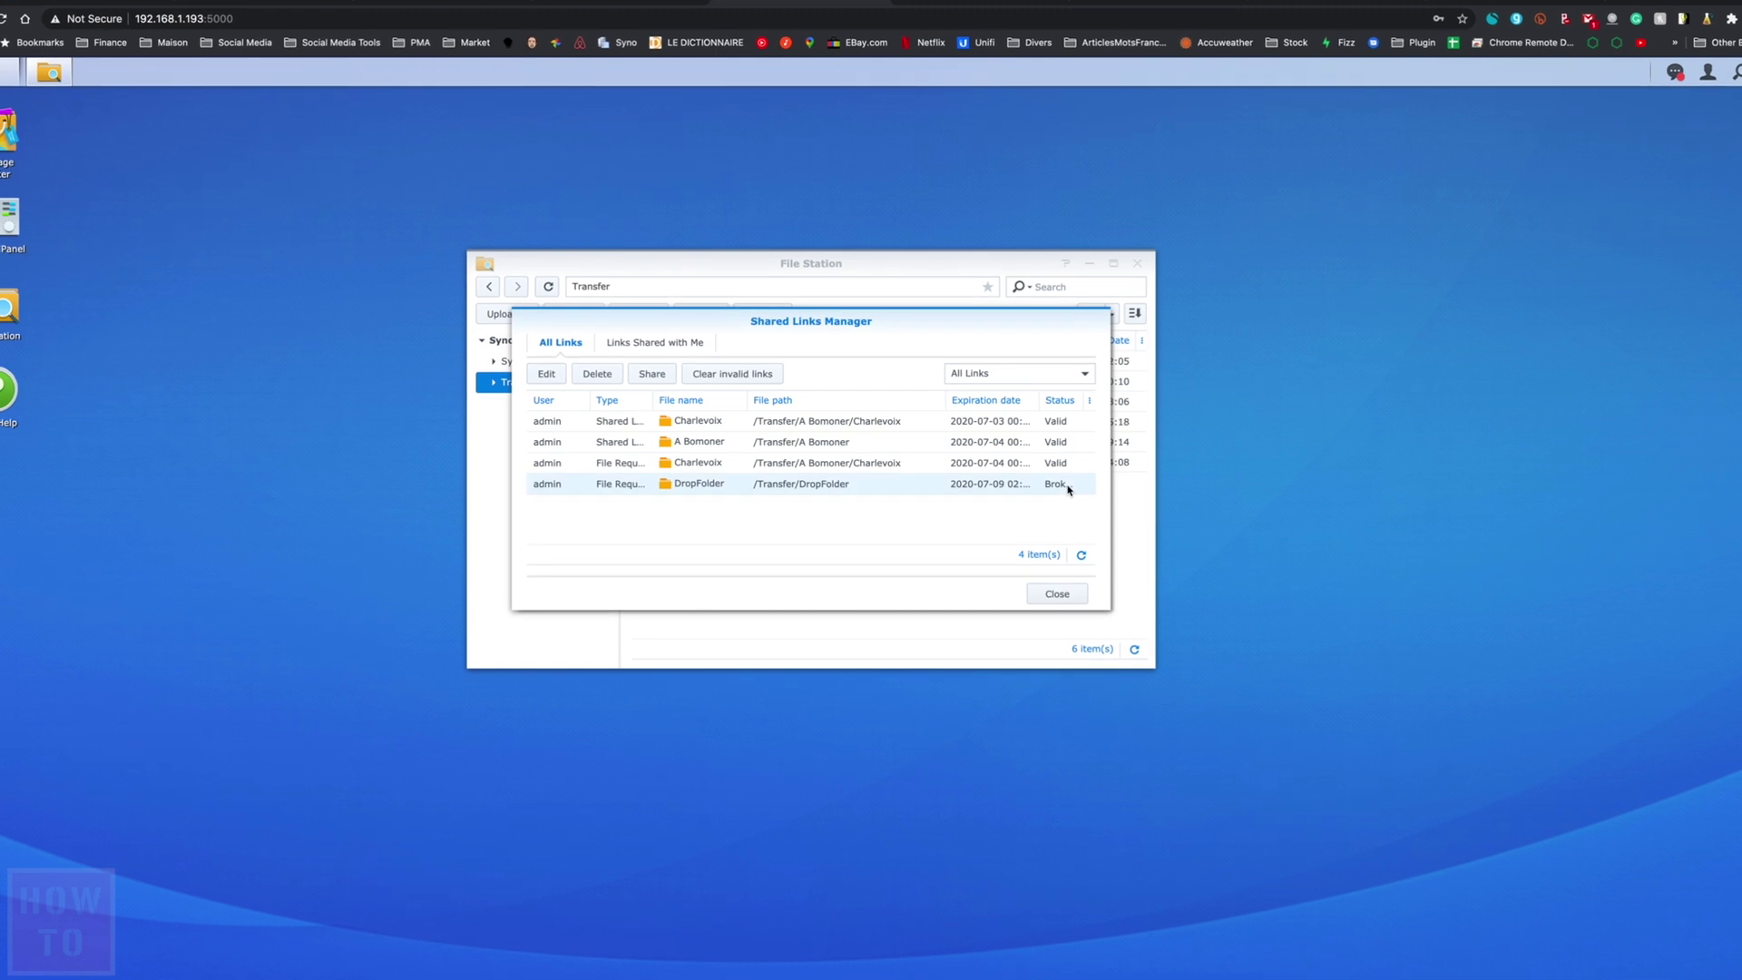
drag(1302, 629, 1303, 630)
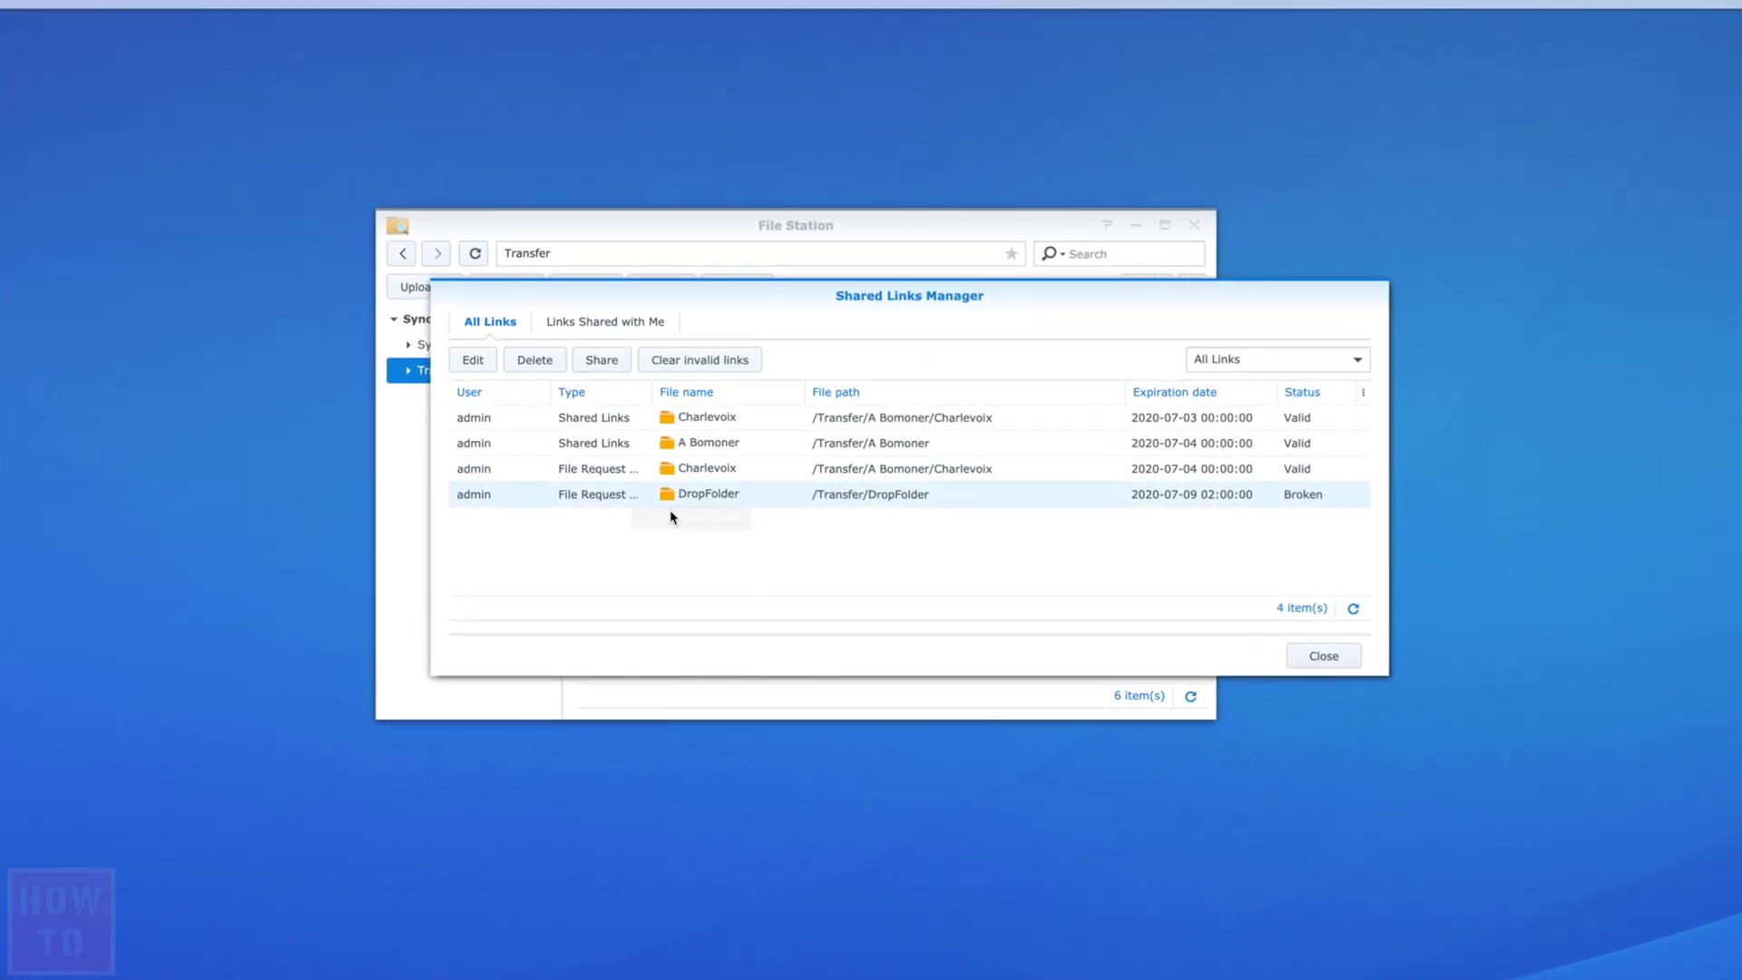
- Delete the broken DropFolder link with Clear invalid links, leaving three valid links, and close the manager
click(463, 358)
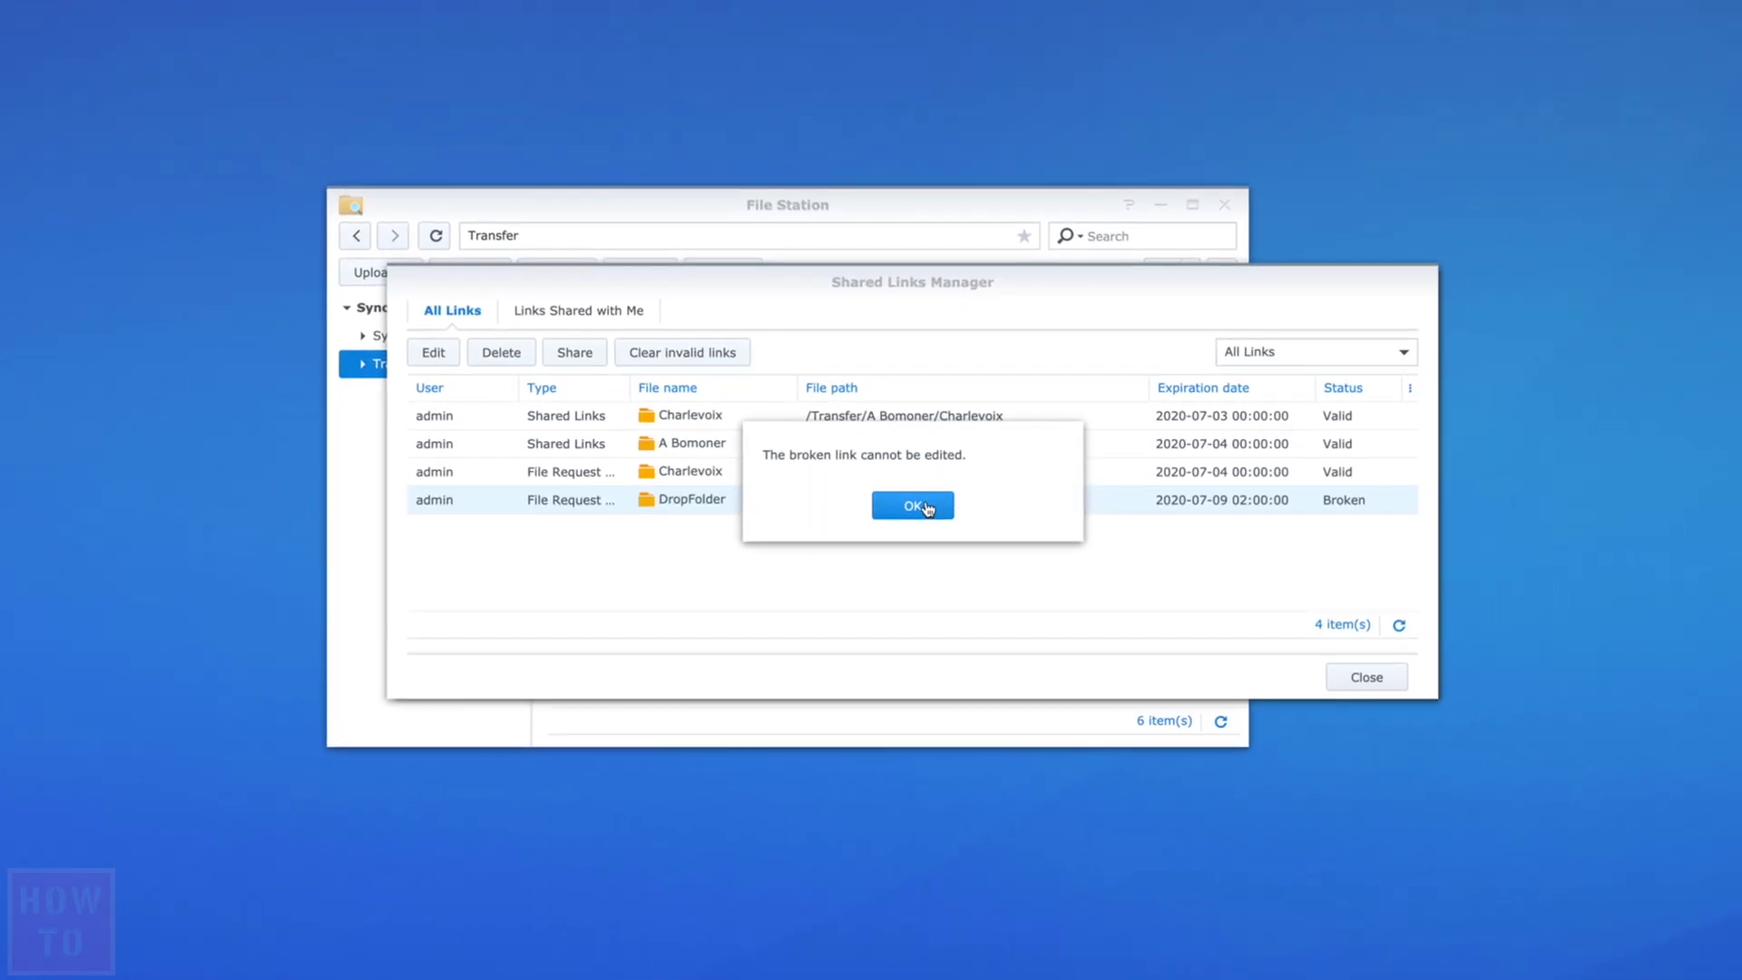
click(914, 504)
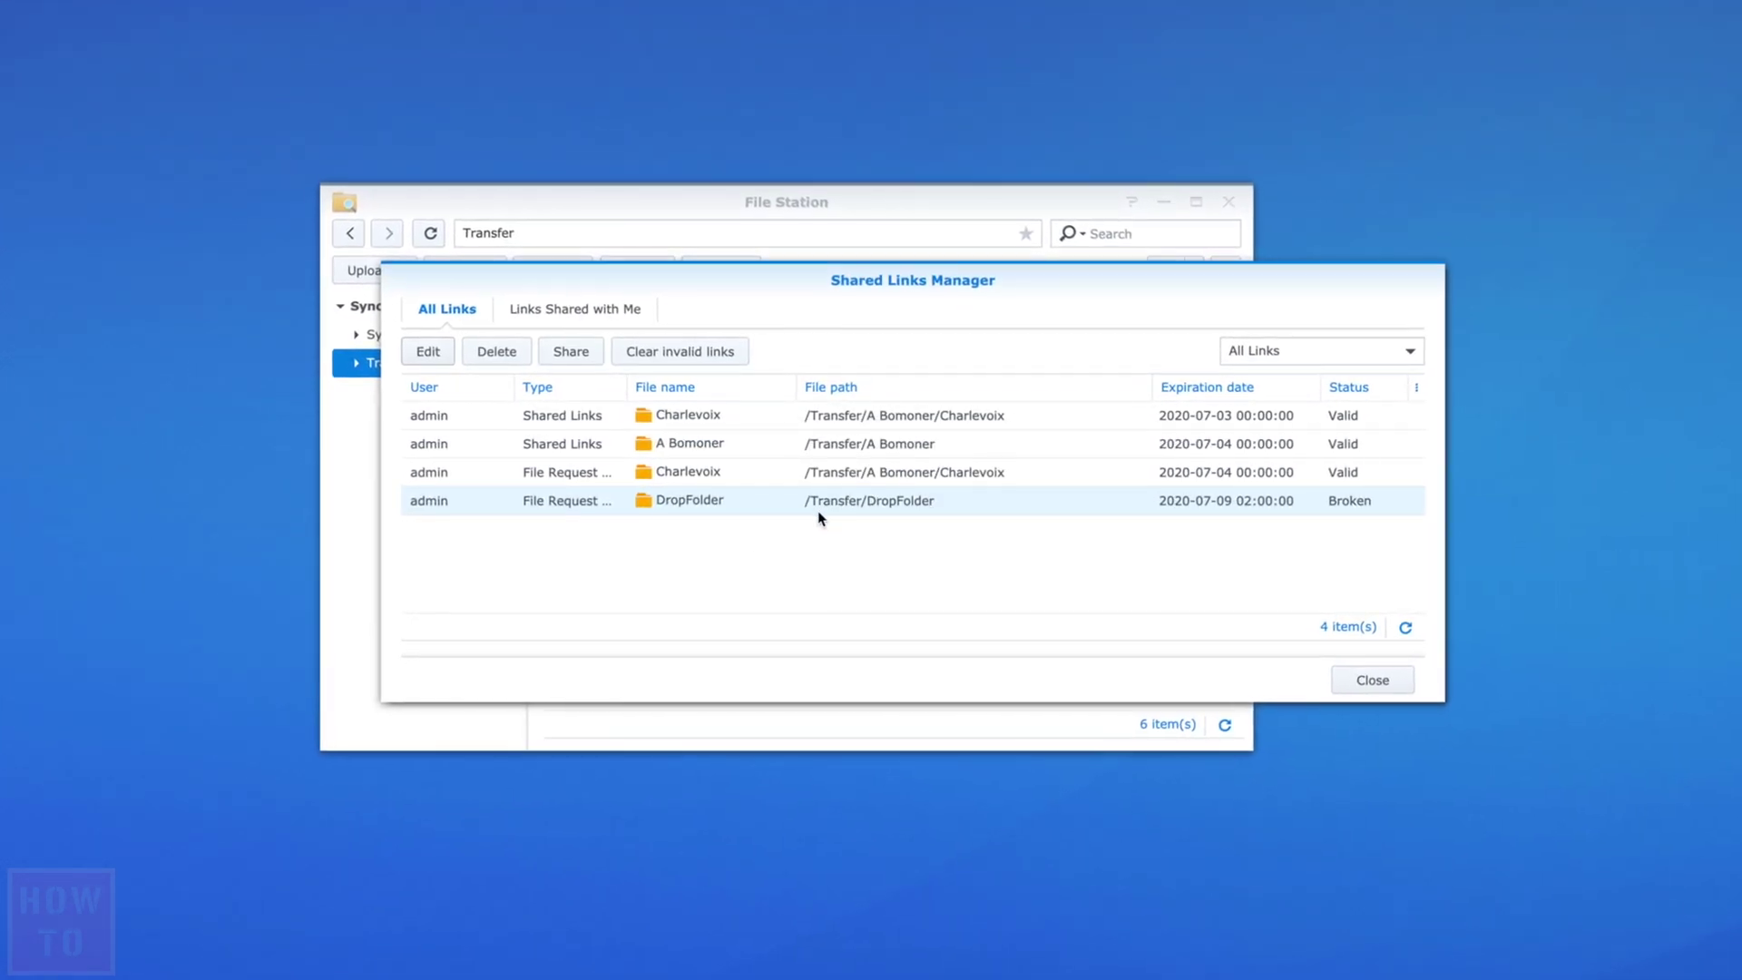
click(631, 354)
click(1075, 531)
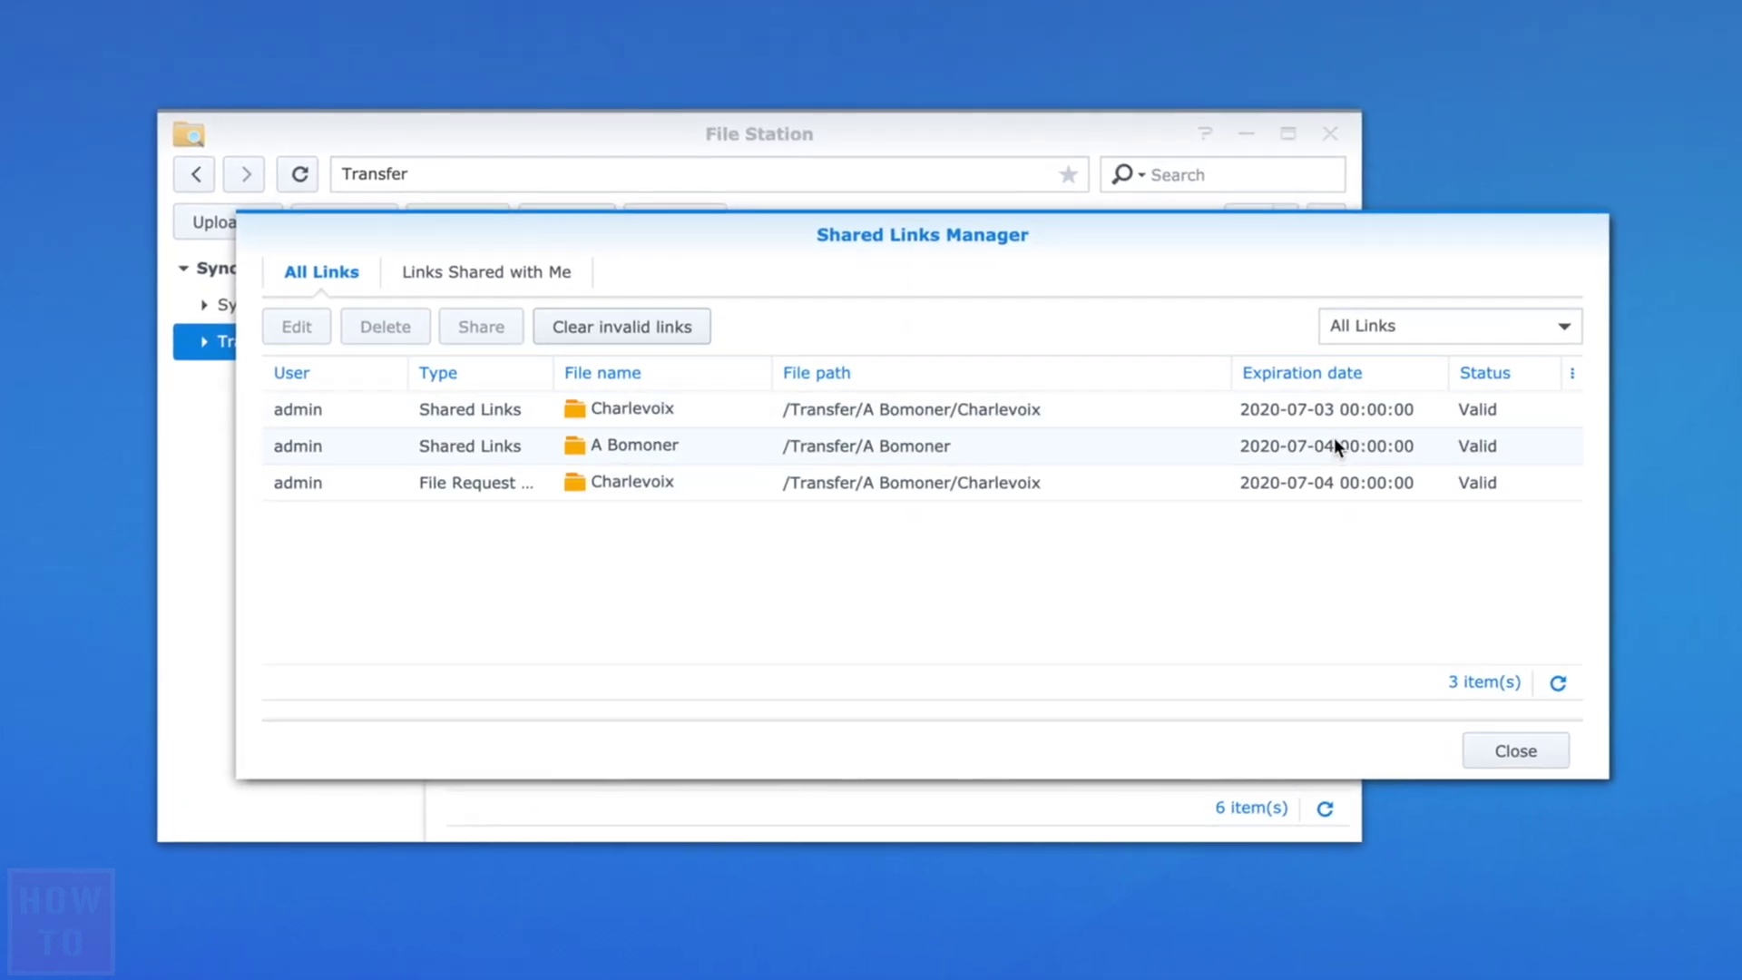
click(1533, 755)
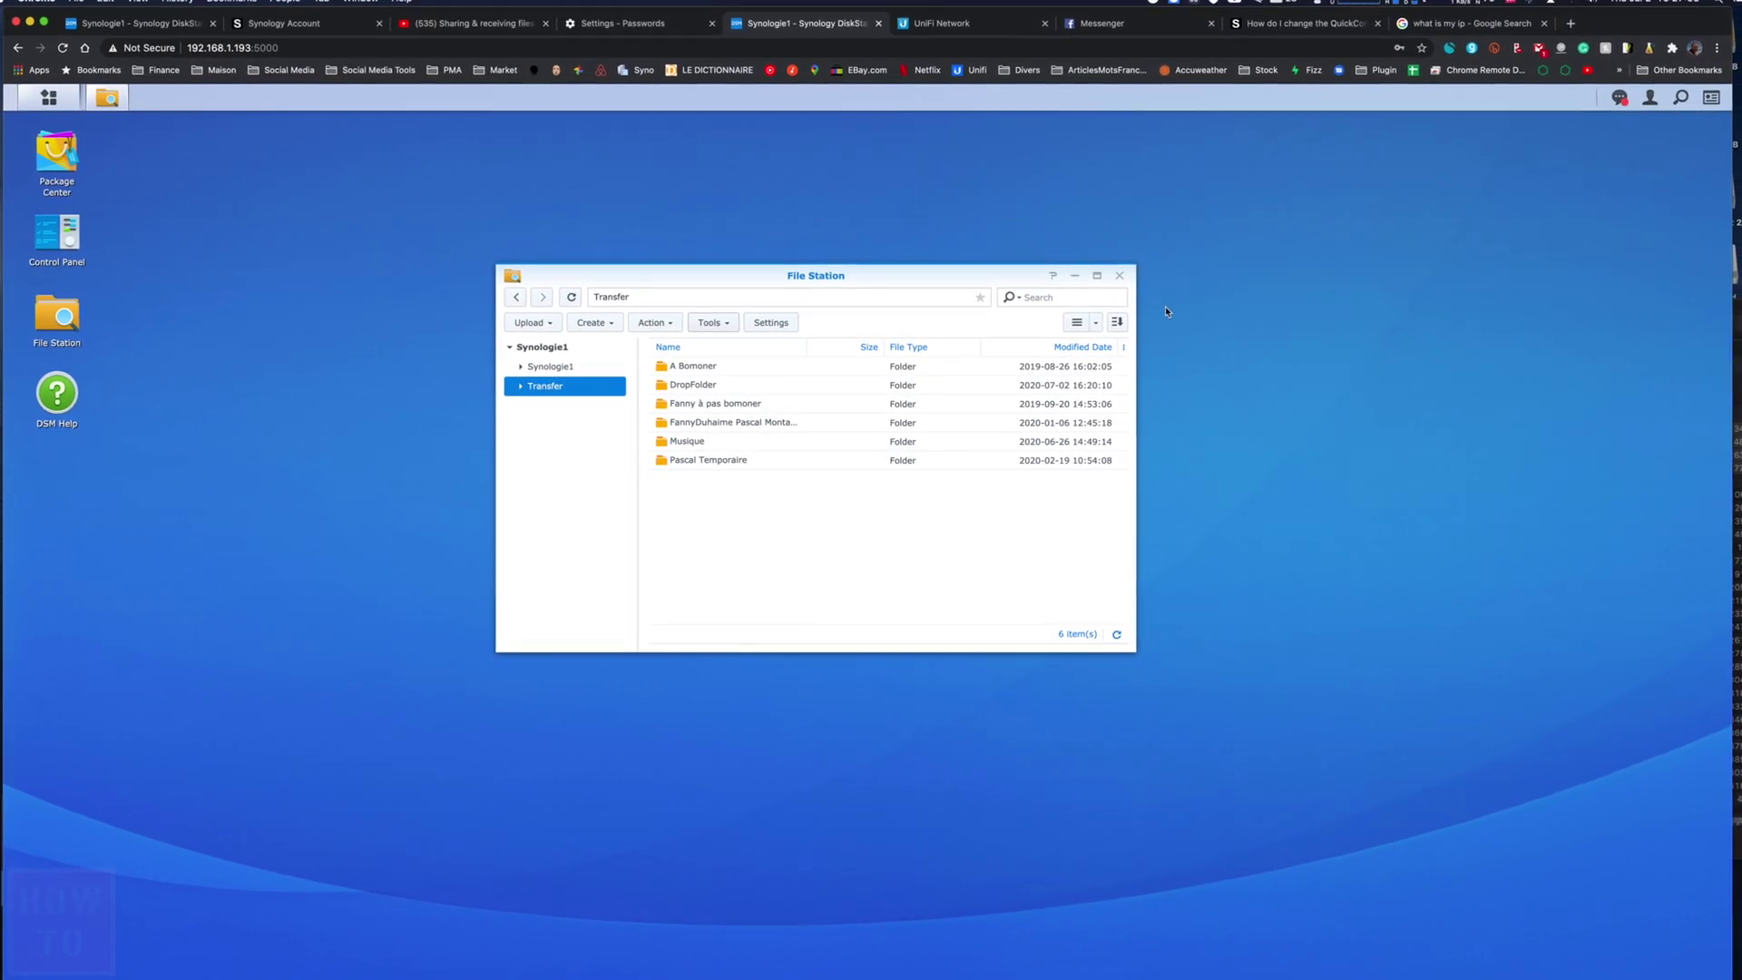
- Close the File Station window to leave the bare DSM desktop
click(1122, 272)
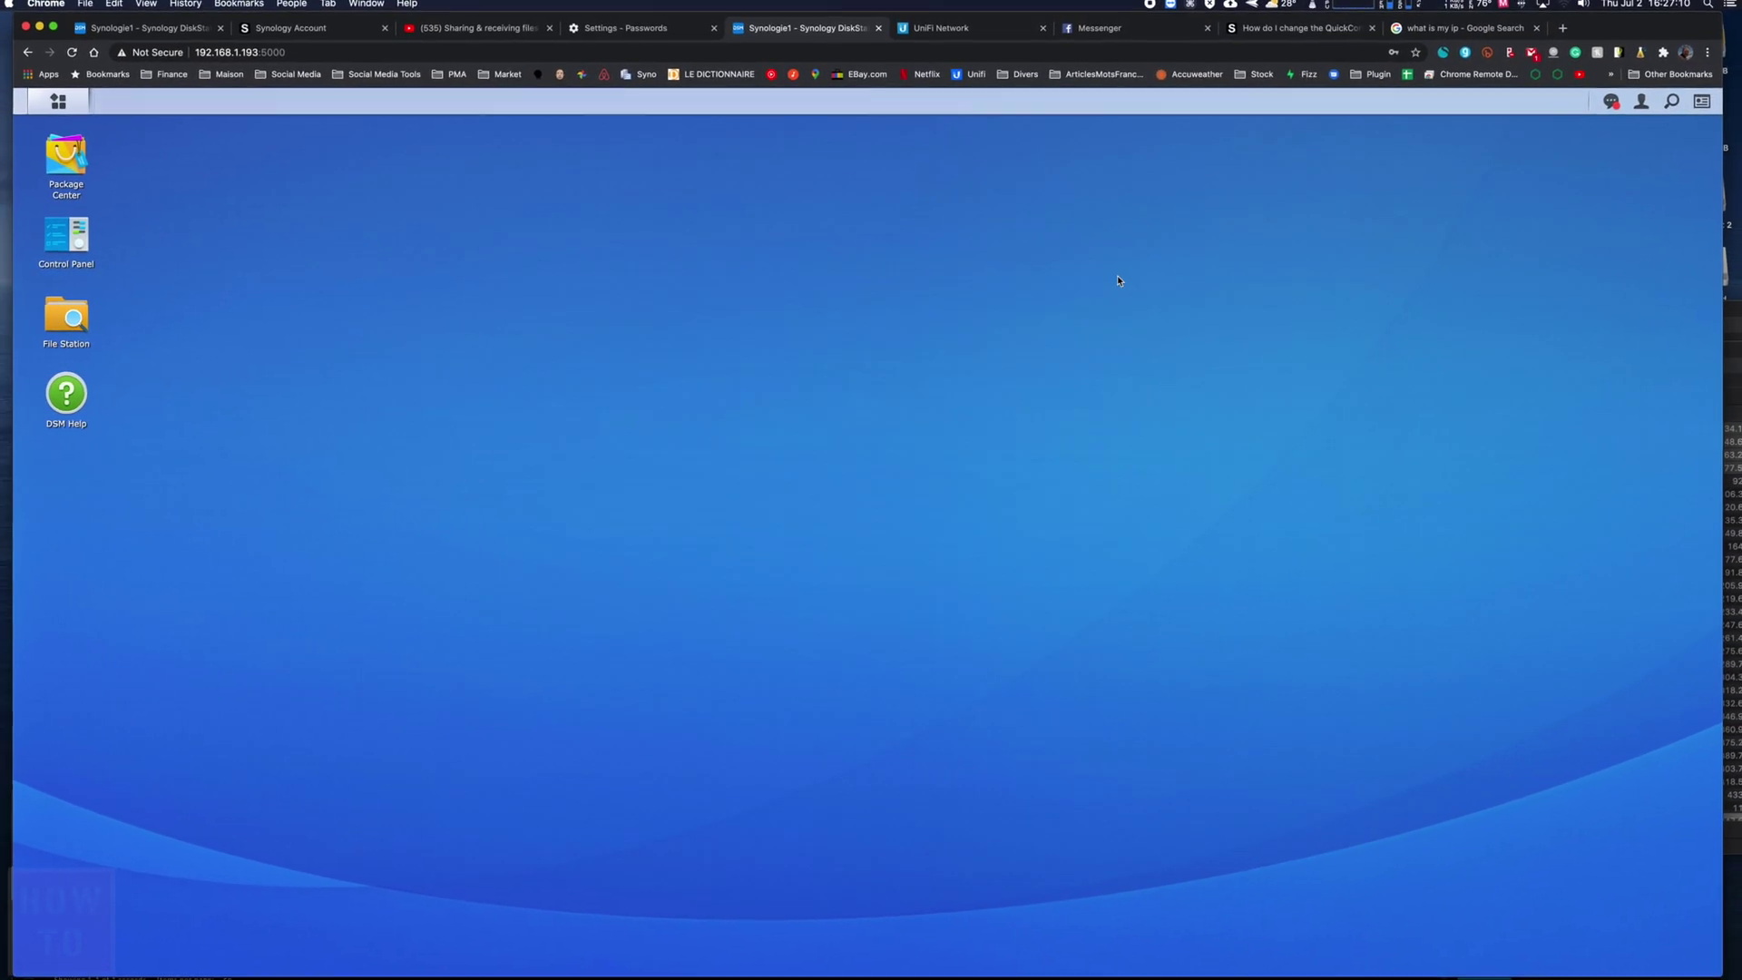
- Reopen File Station inside Synologie1 > Pascal, showing Document, Evenement and YouTube Channels
click(66, 234)
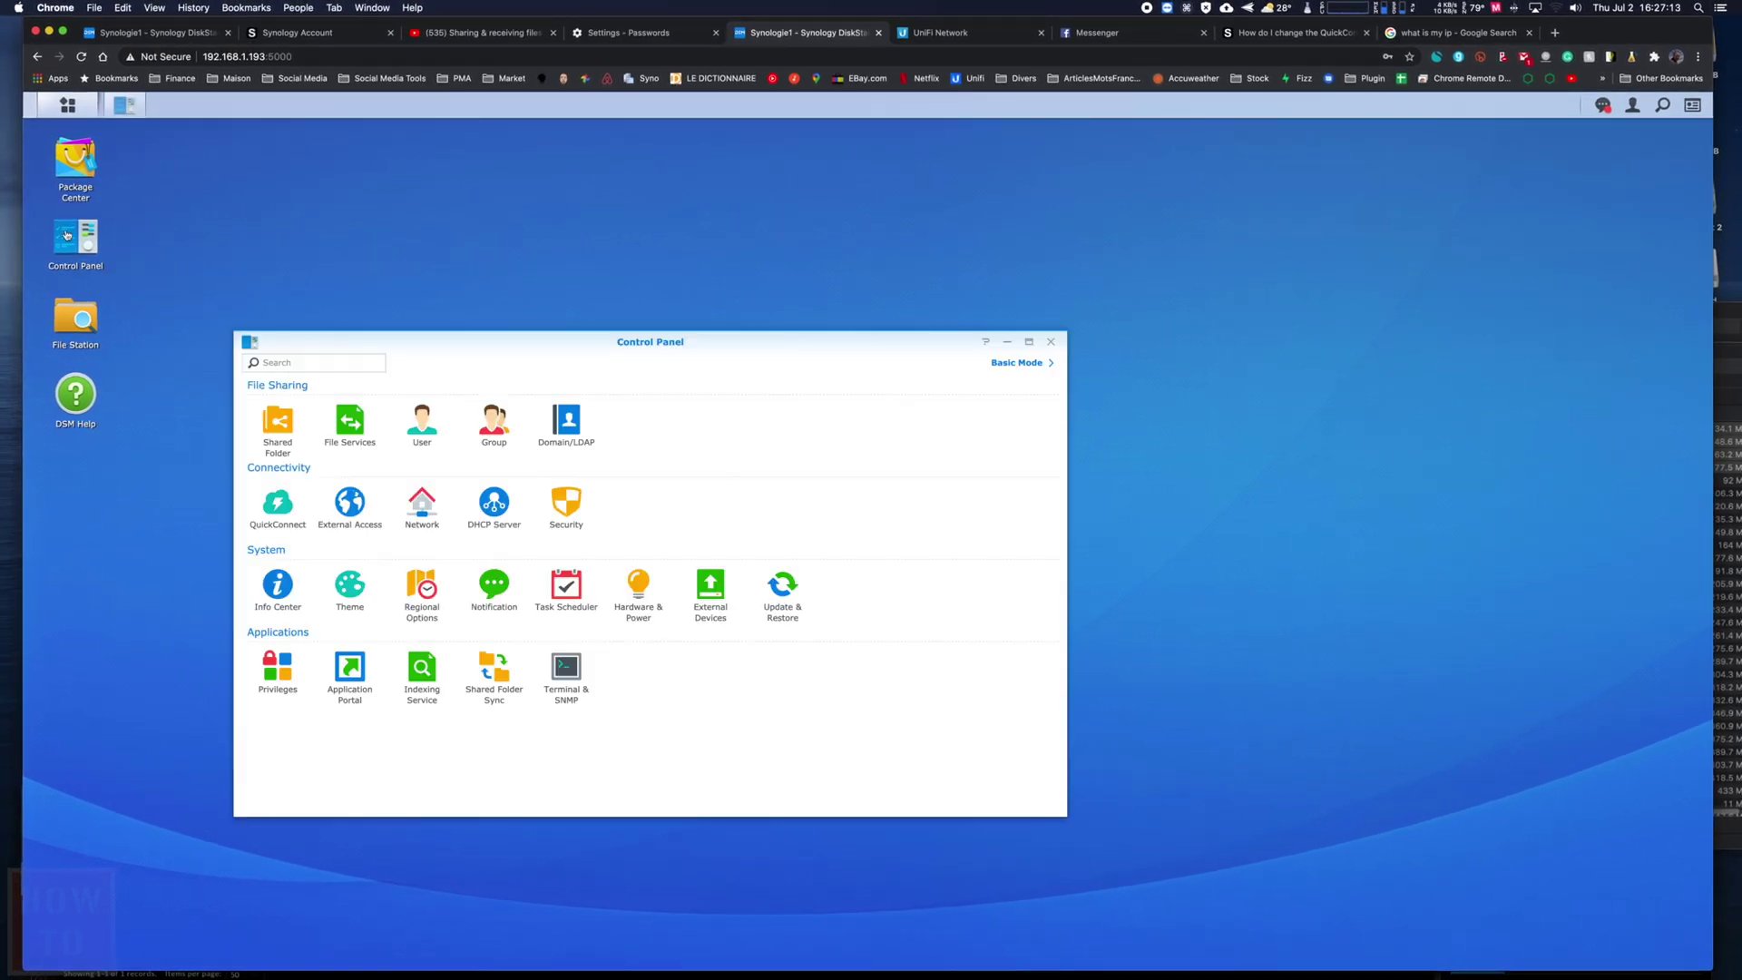
click(1051, 343)
click(78, 329)
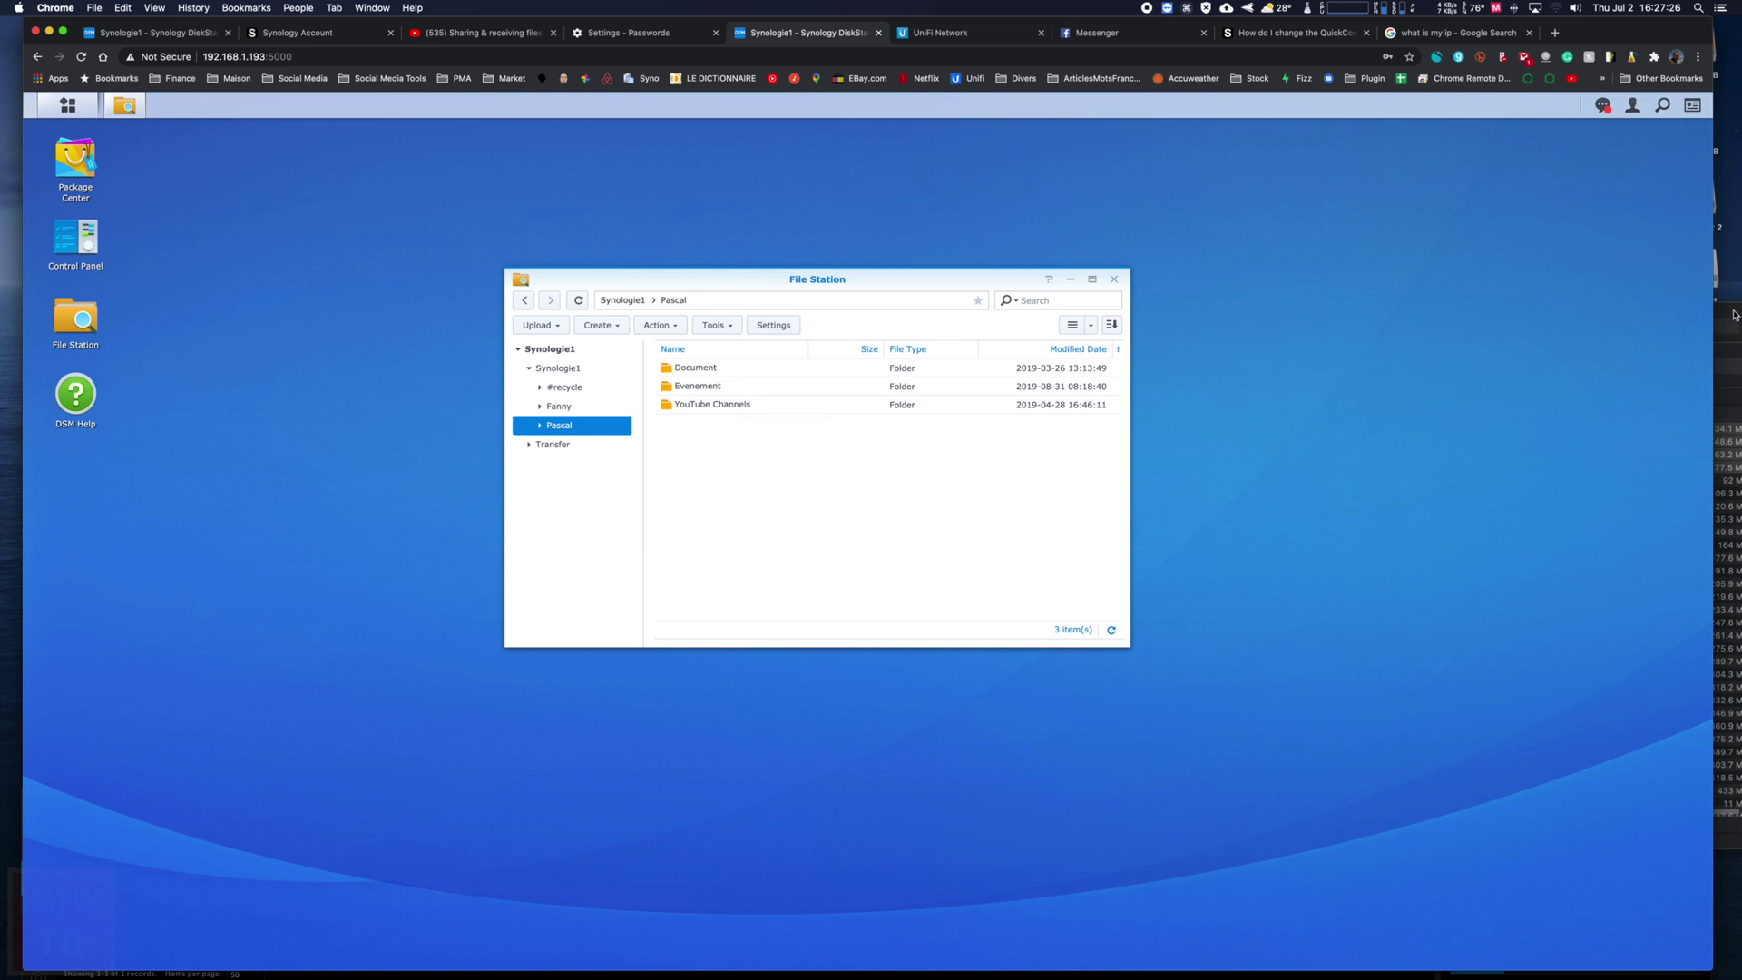
drag(1734, 315, 1692, 320)
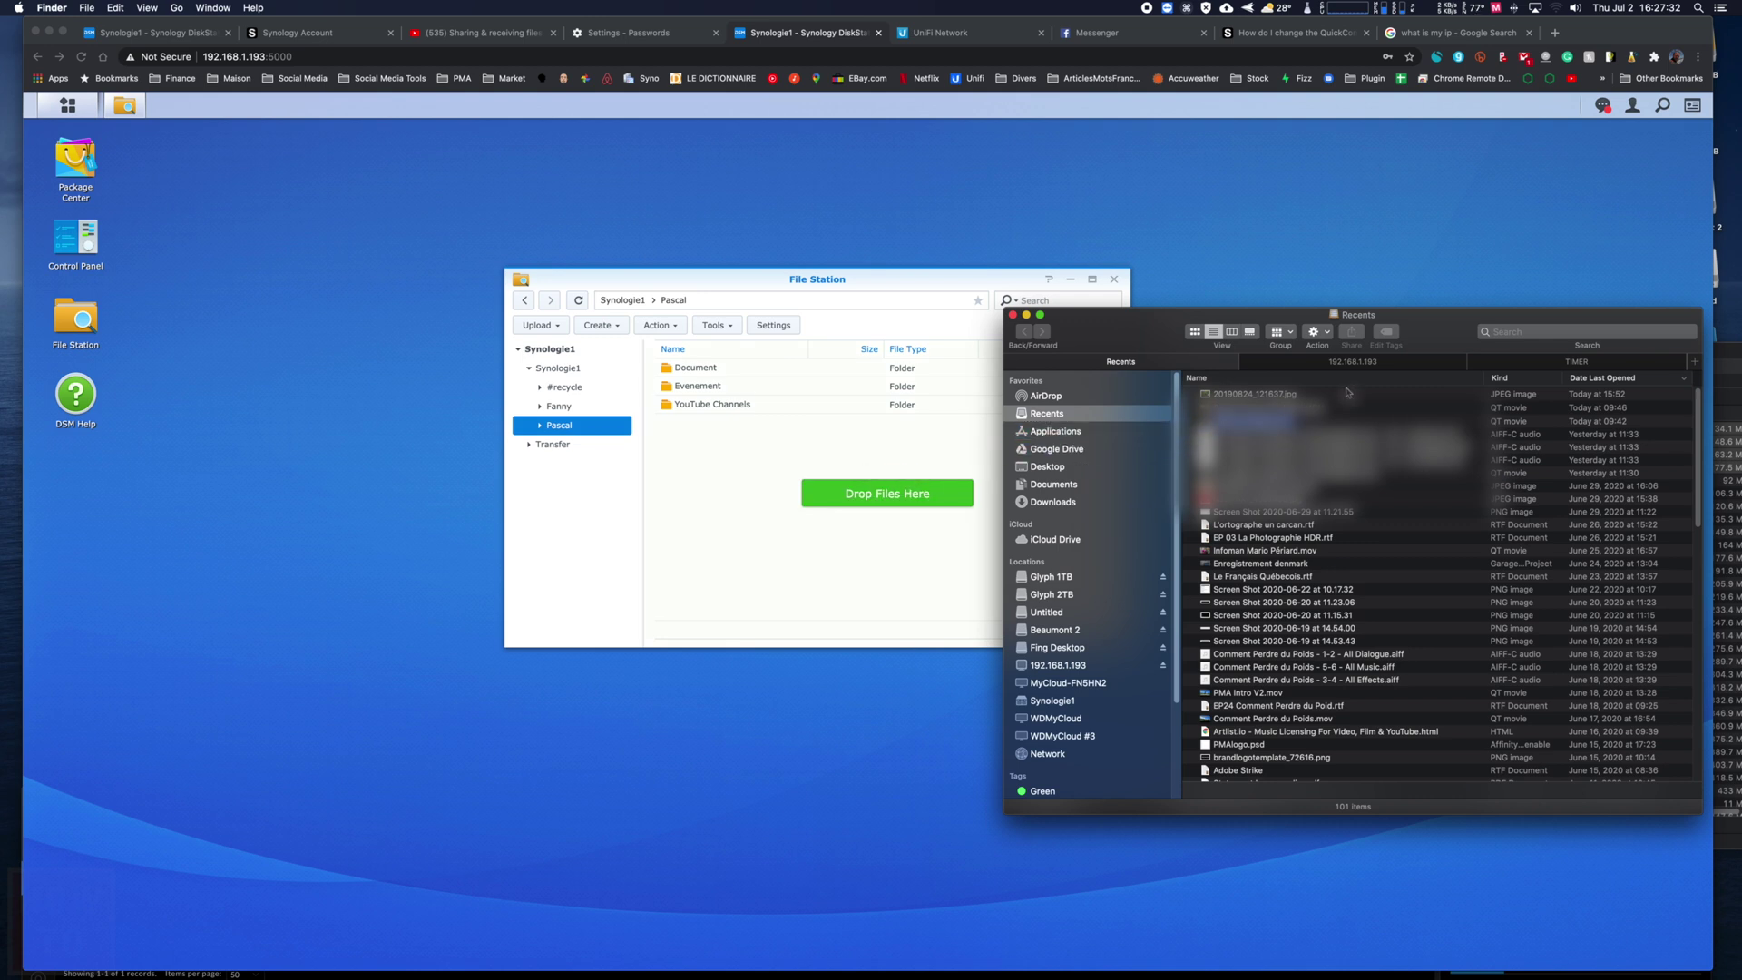
key(super+Tab)
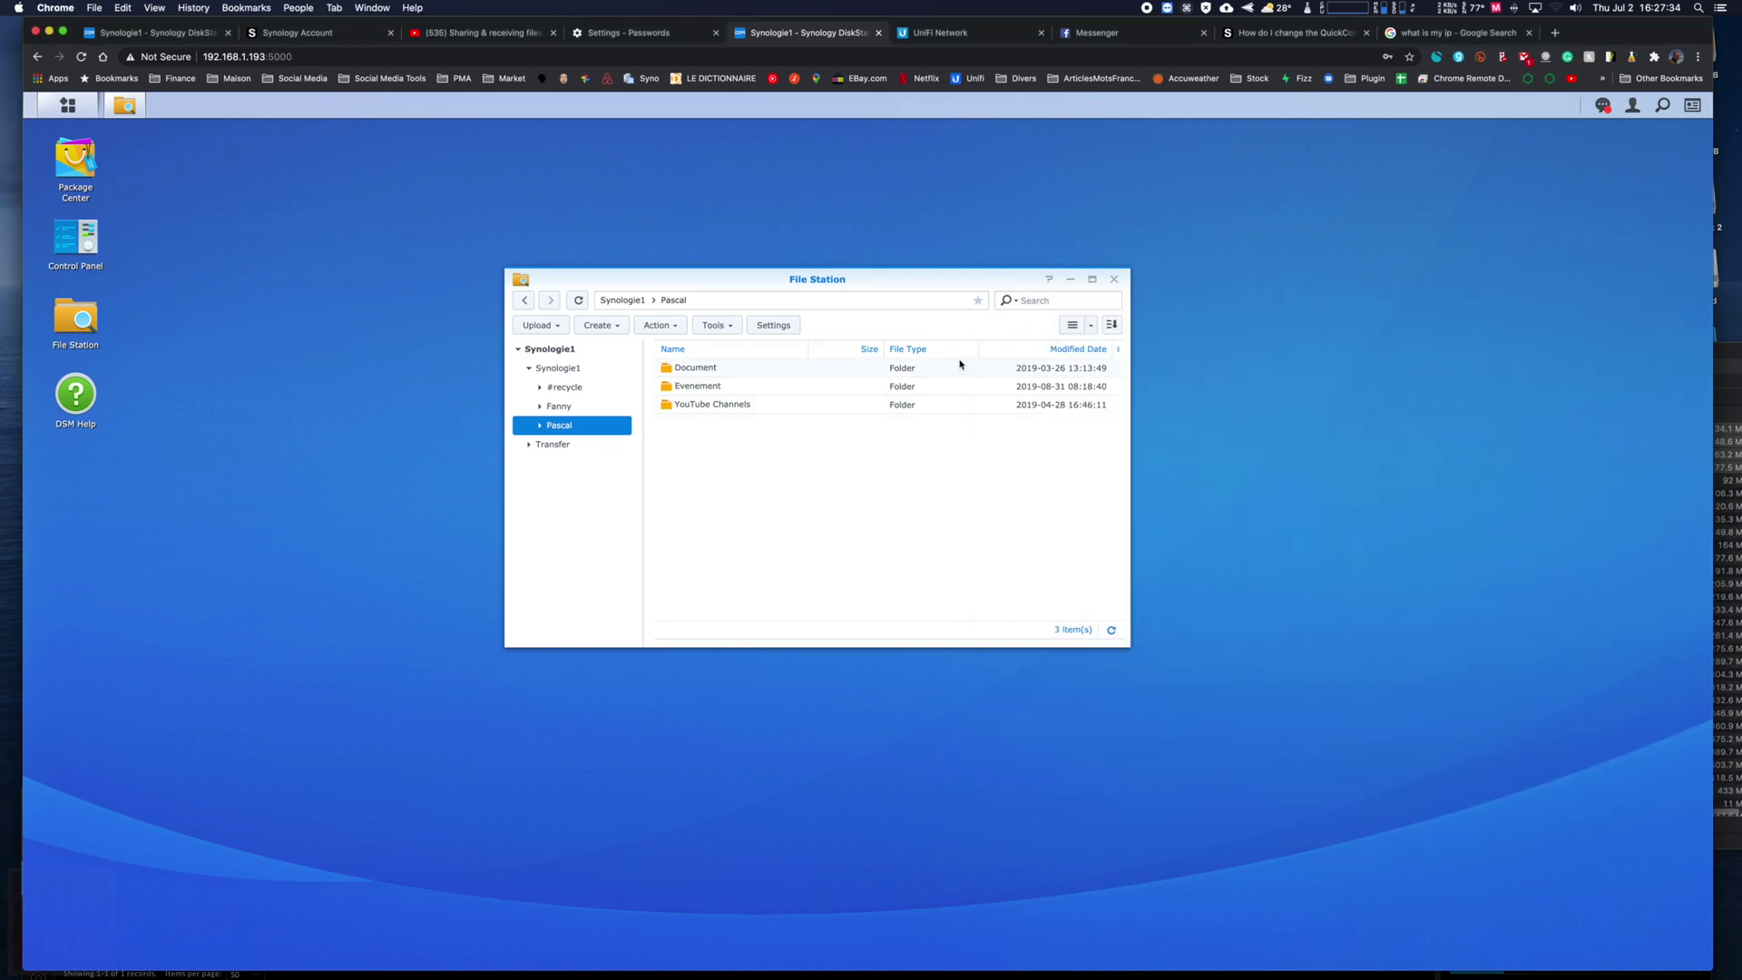